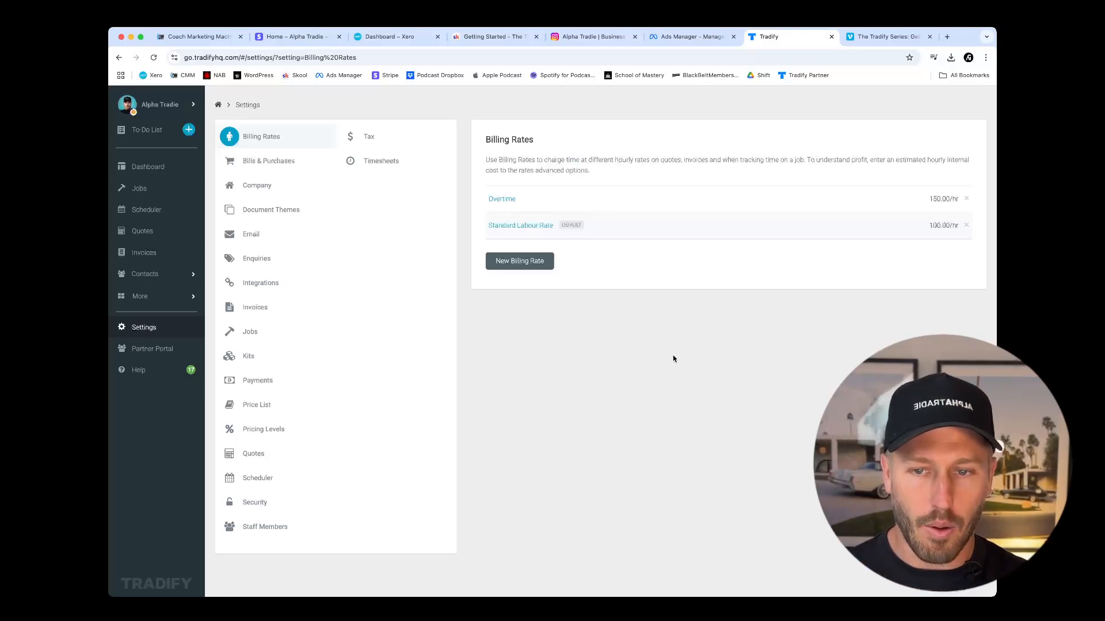
Open the Standard Labour Rate billing rate and review its hourly rate and the available tax rates.
click(521, 226)
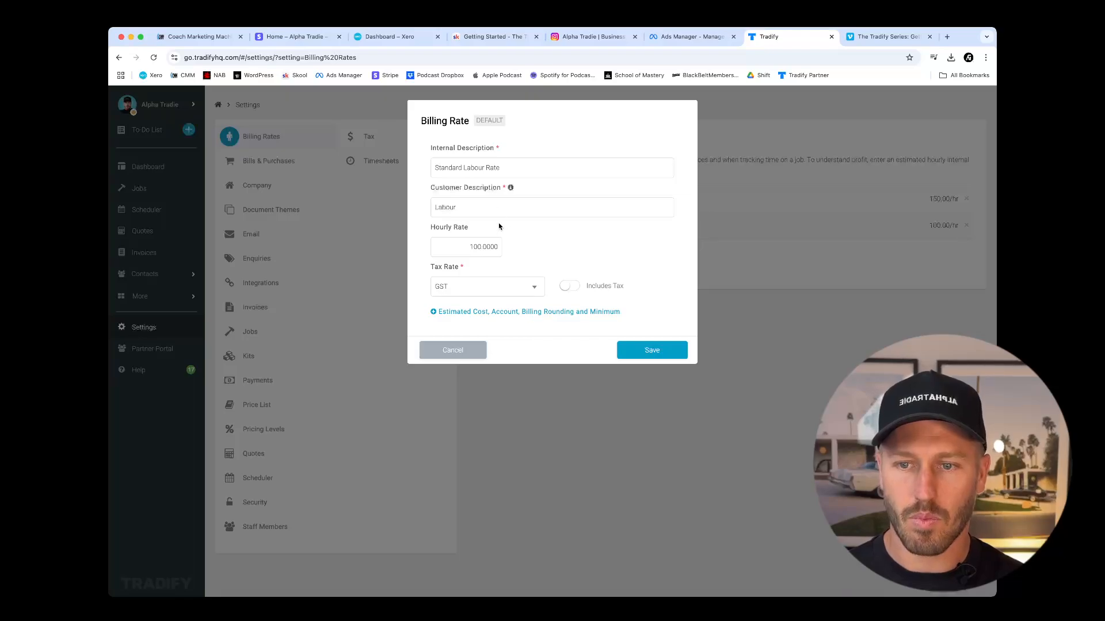
drag(479, 247, 469, 246)
double_click(494, 247)
click(521, 247)
click(495, 247)
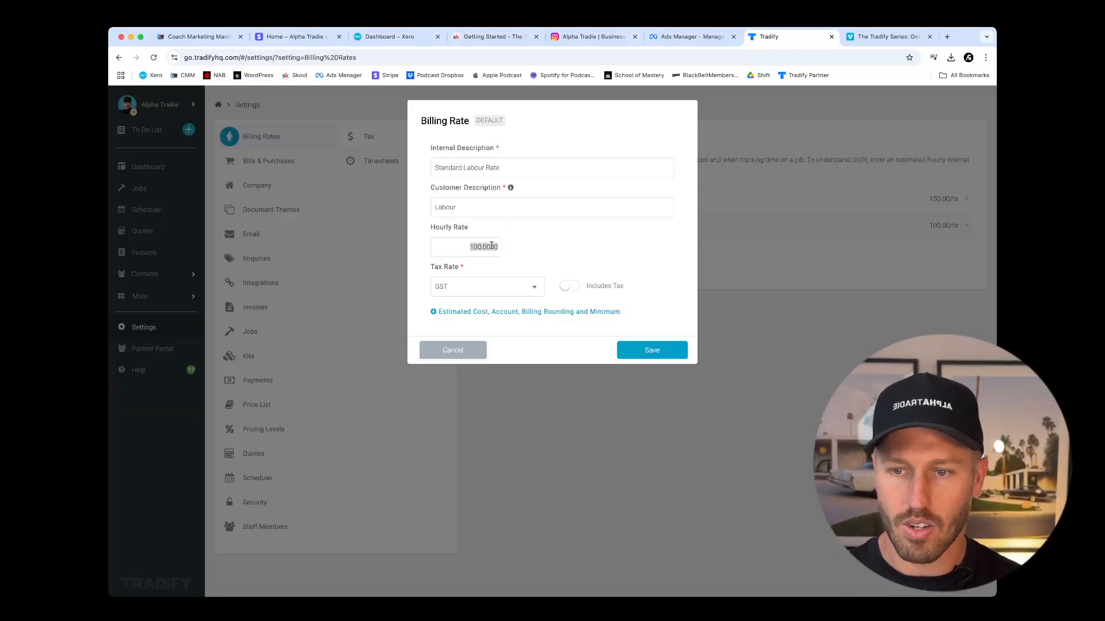
click(529, 245)
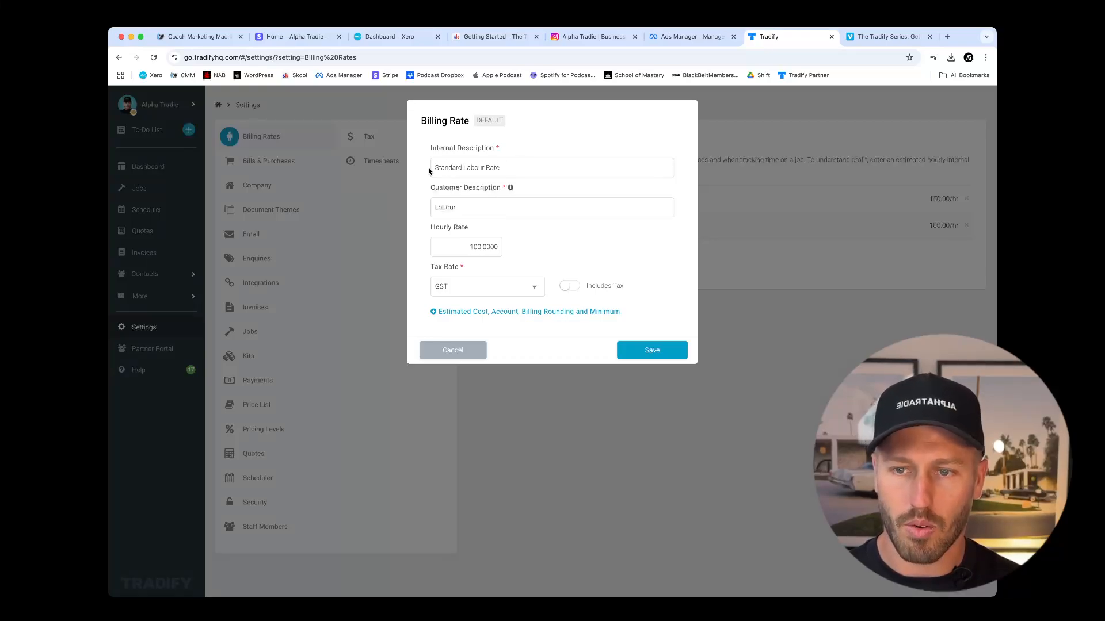
drag(460, 247, 543, 250)
click(524, 246)
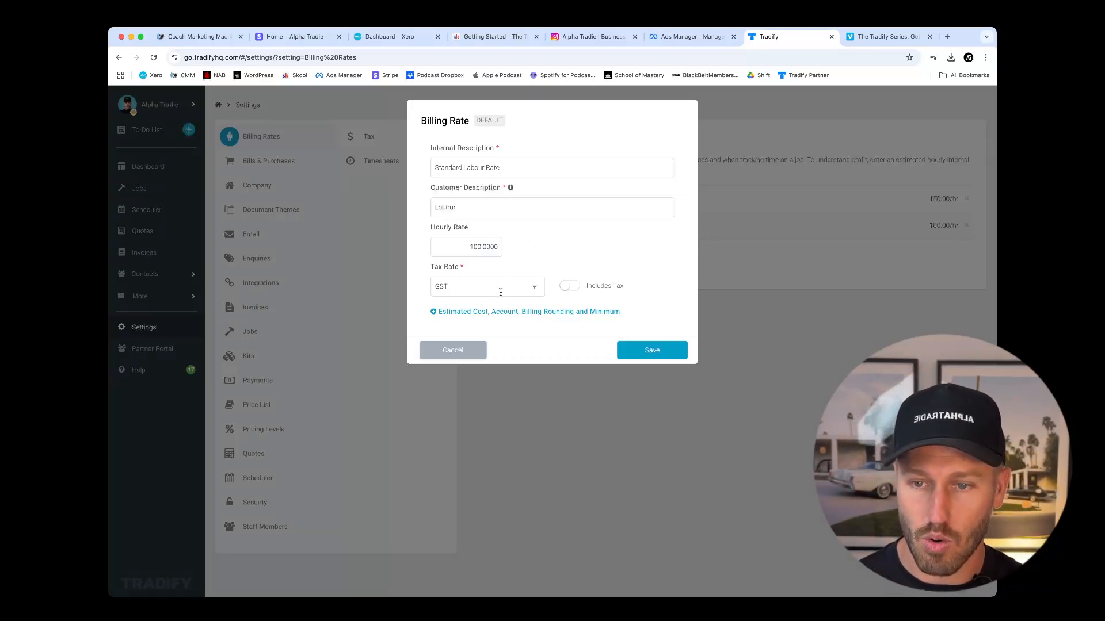
click(534, 289)
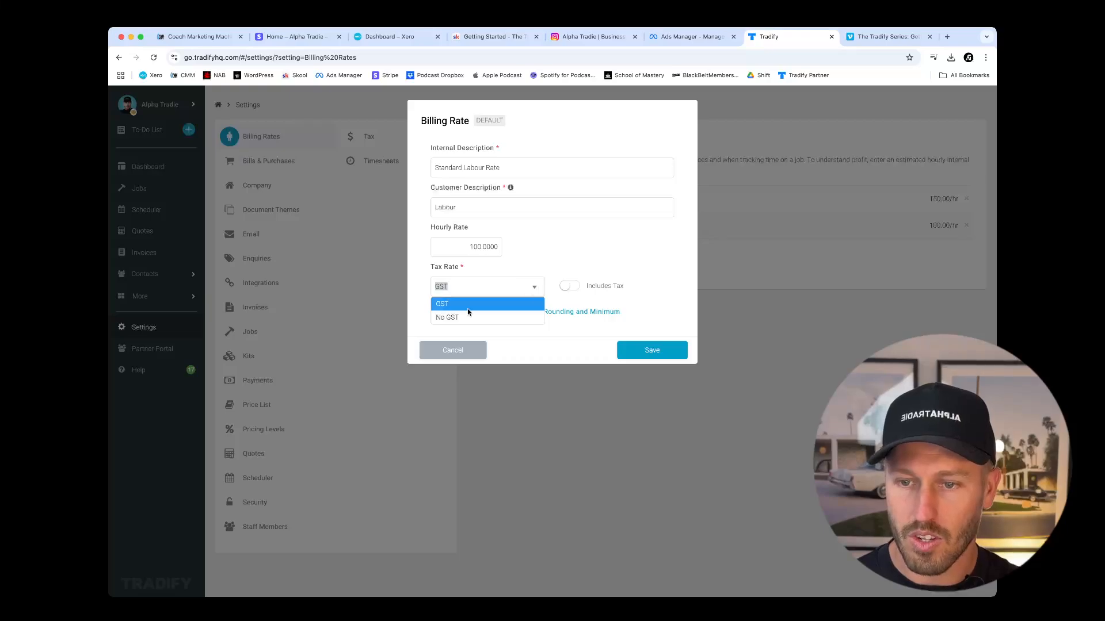
click(513, 282)
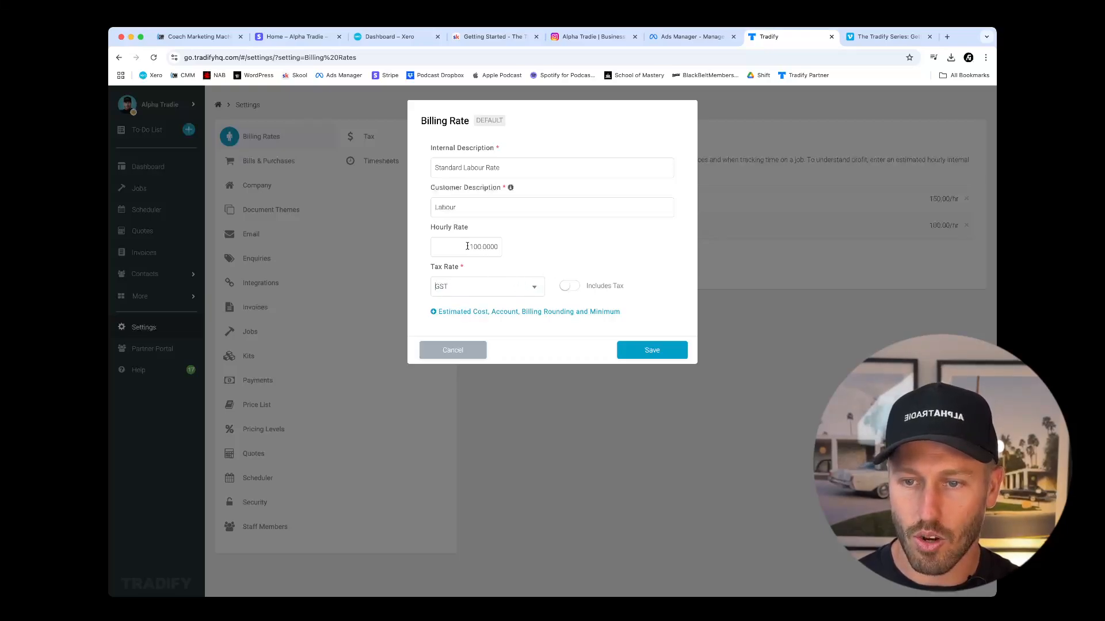
Expand the labour rate's estimated cost, account, rounding and minimum options, and examine the estimated hourly internal cost.
click(498, 313)
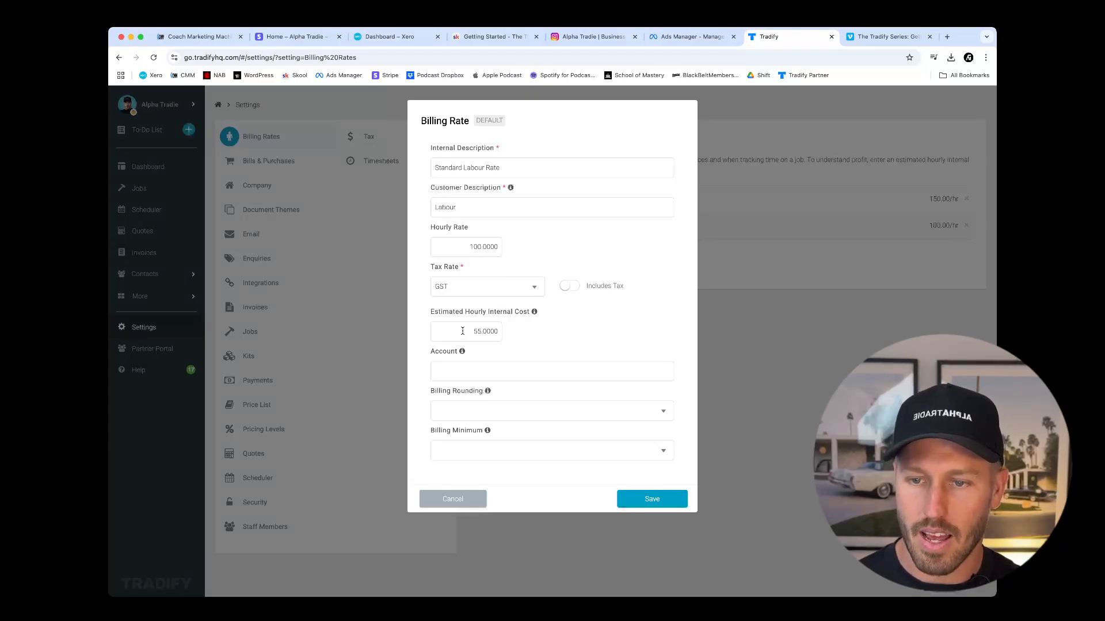
mouse_move(474, 331)
mouse_down()
mouse_move(497, 331)
mouse_move(458, 331)
mouse_up()
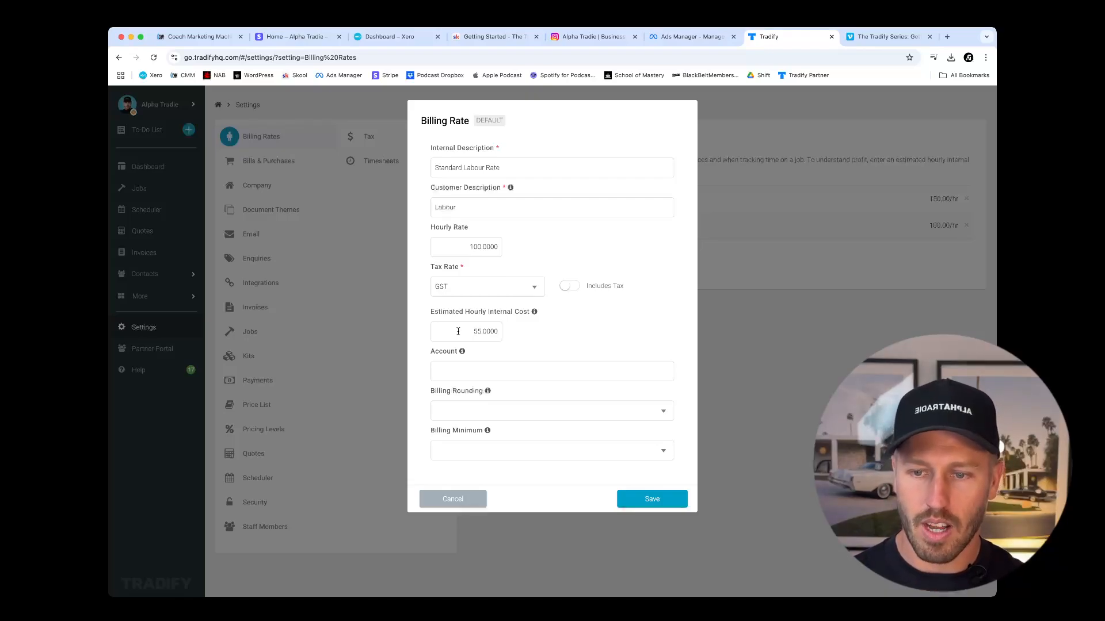
click(475, 333)
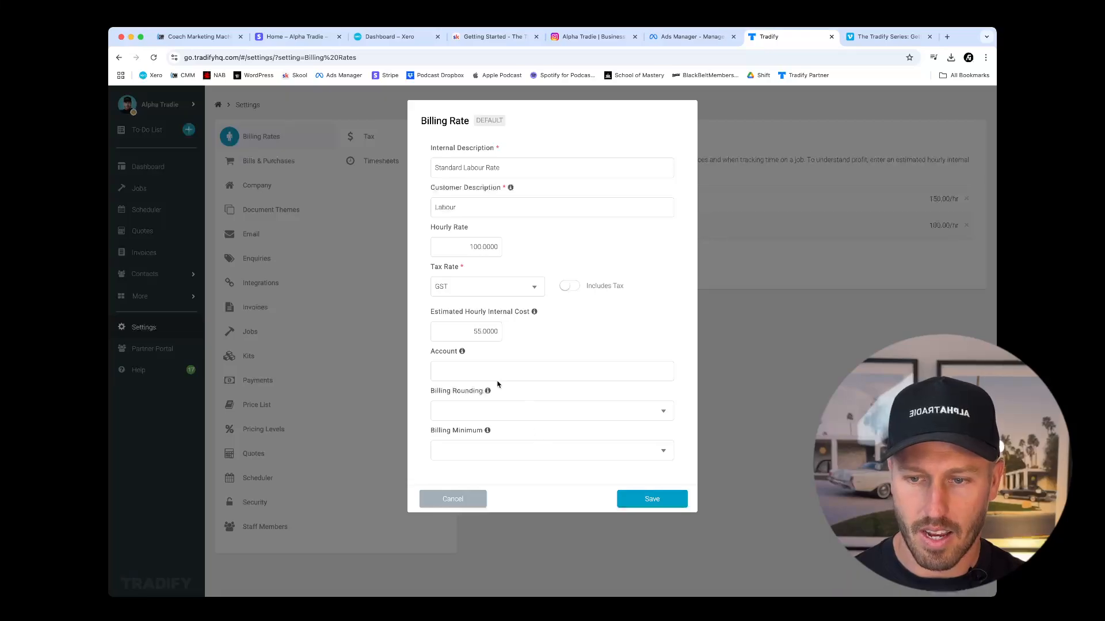
Try a billing rounding of 30 Minutes on the Standard Labour Rate and look through the billing minimum choices.
click(660, 413)
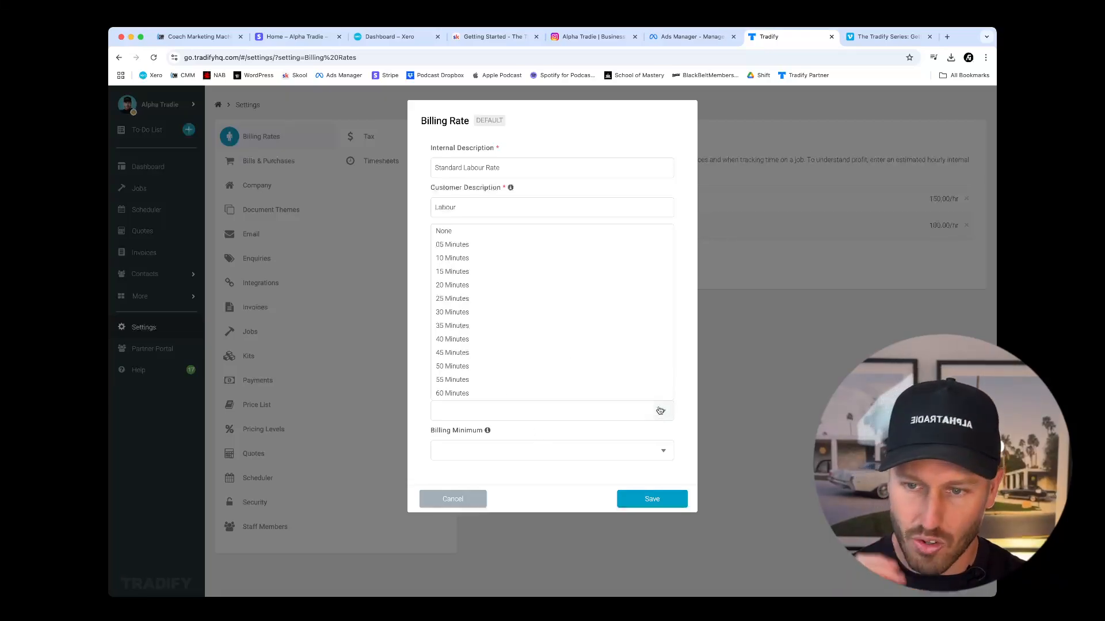
click(548, 313)
click(627, 448)
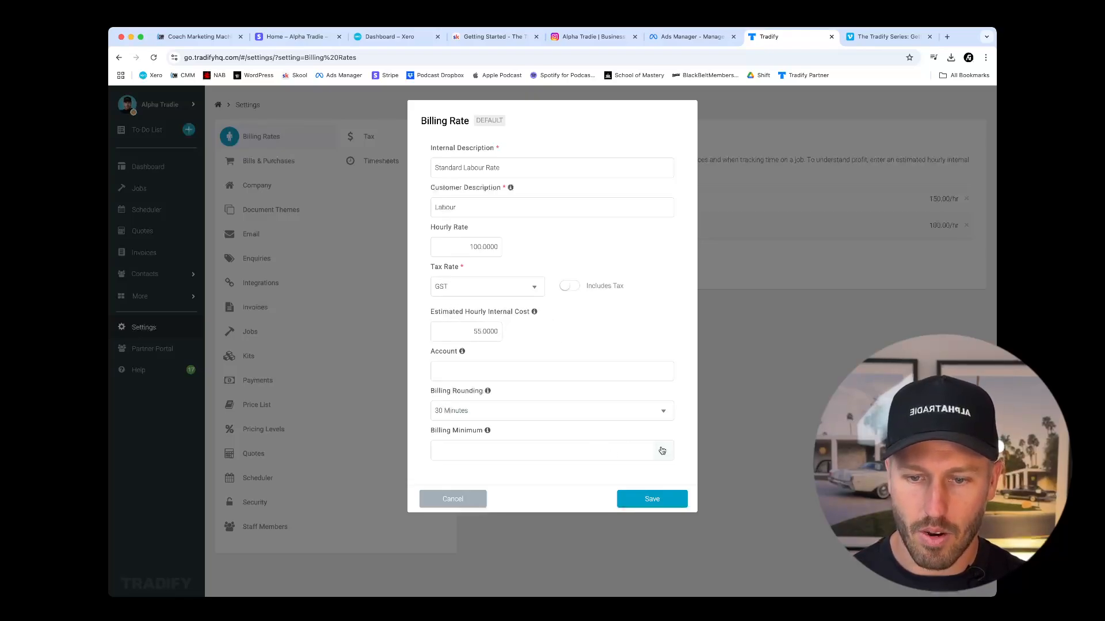
click(660, 451)
click(688, 390)
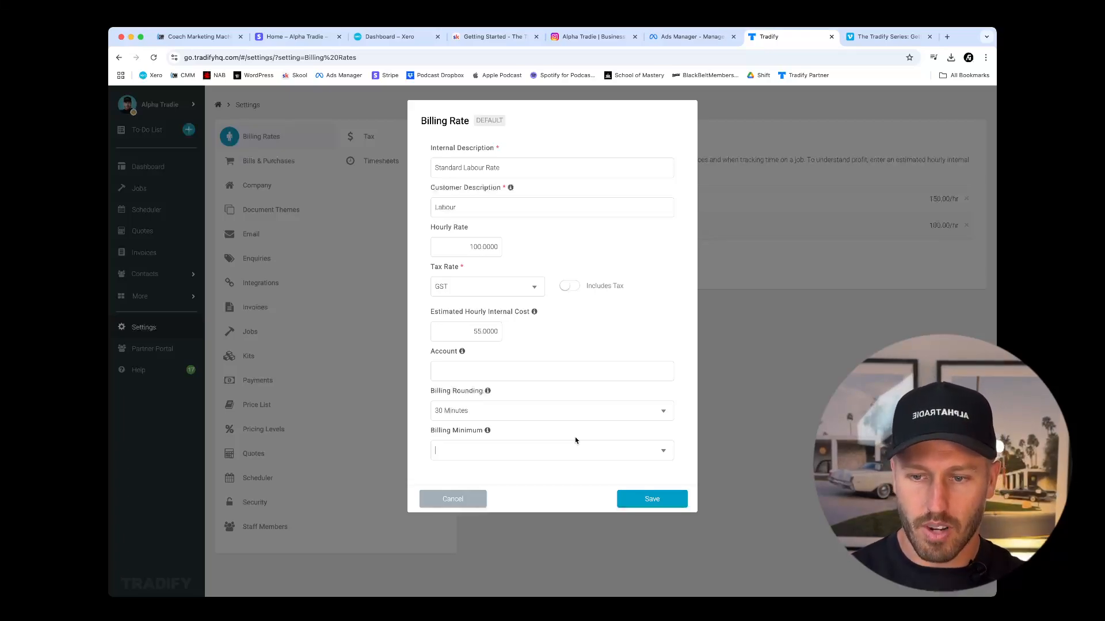
Clear the billing rounding so it is blank, and save the Standard Labour Rate.
click(581, 412)
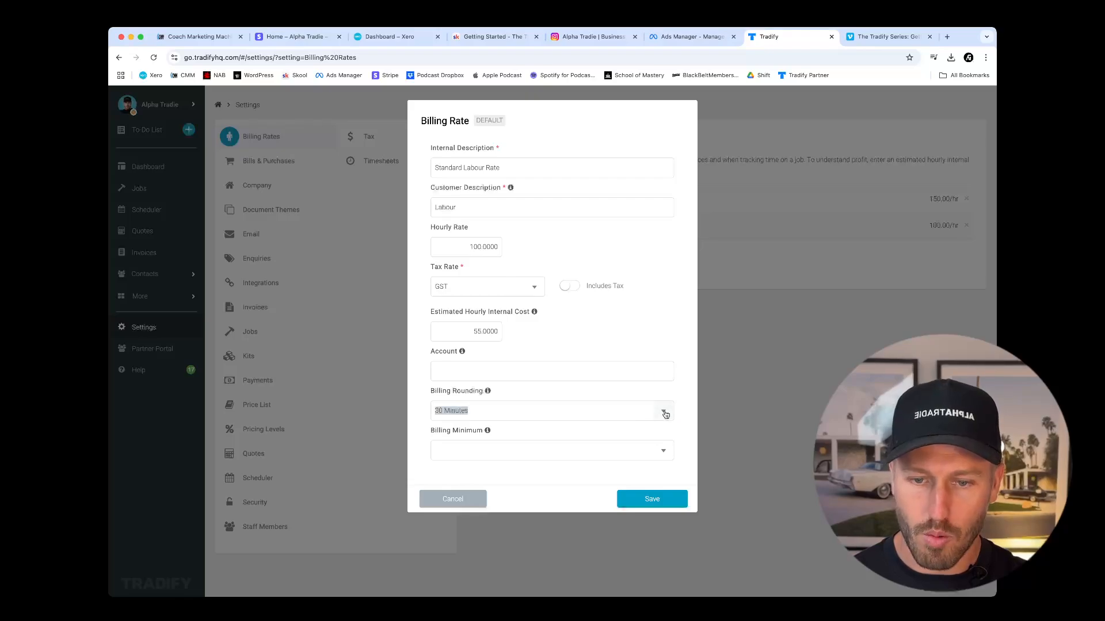
click(665, 414)
click(560, 232)
key(BackSpace)
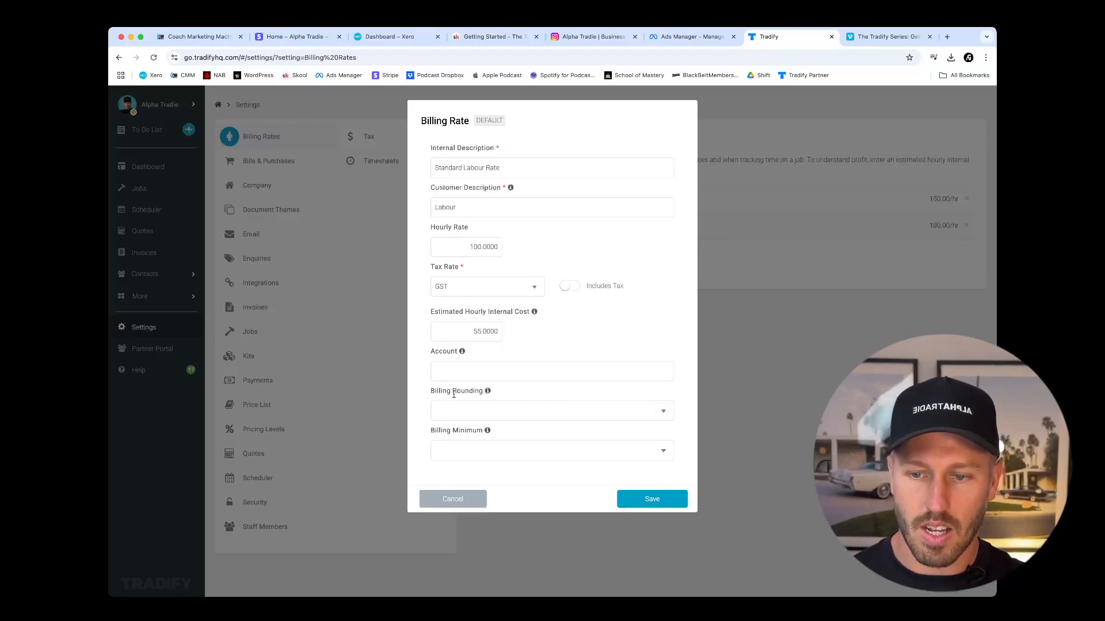
click(660, 501)
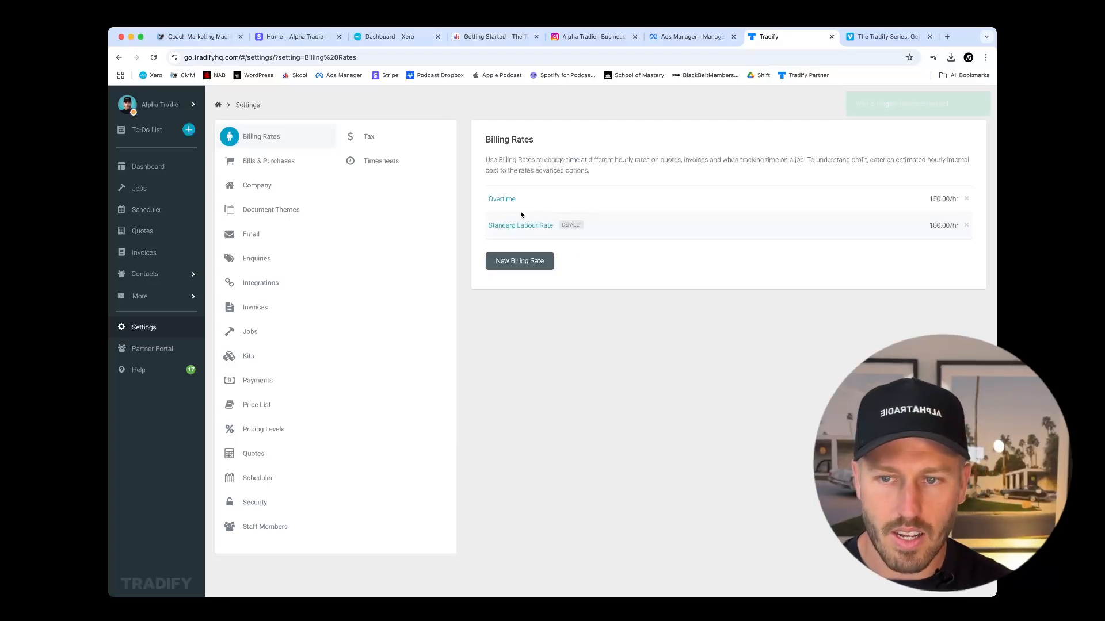
Open the Overtime billing rate to view its details, and close it without saving.
click(501, 199)
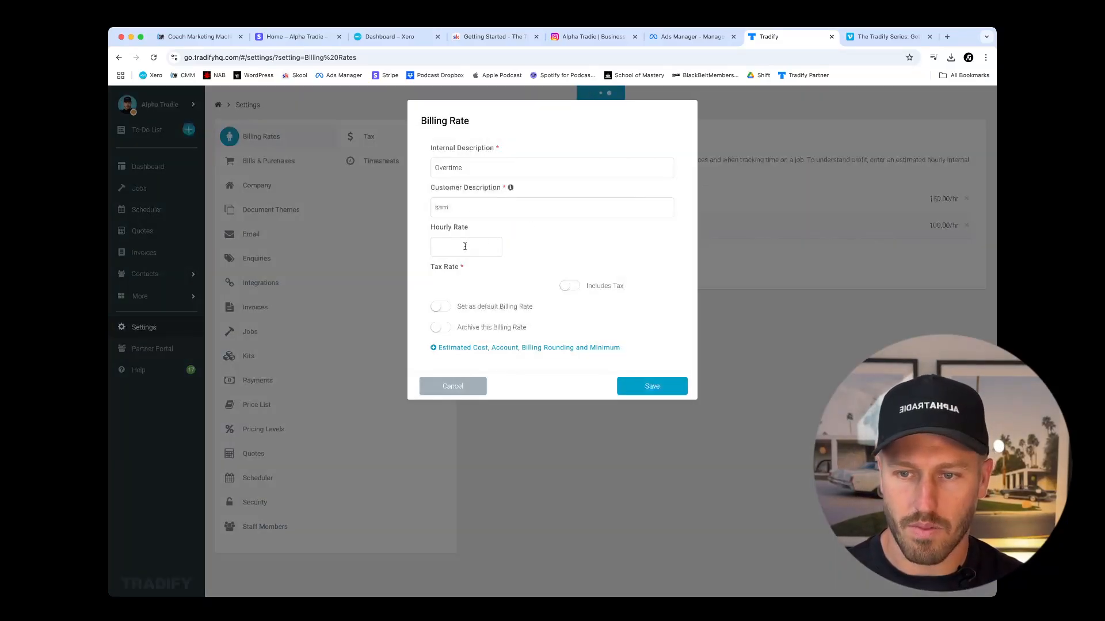
click(452, 391)
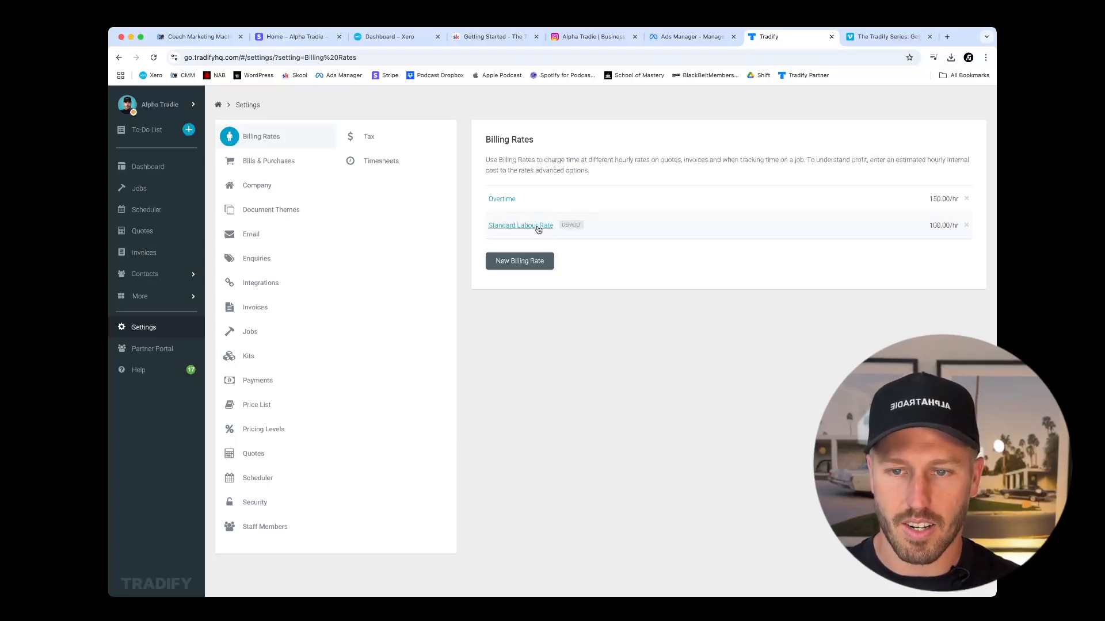
Review the next purchase order number in the Bills & Purchases settings and save the settings.
click(287, 163)
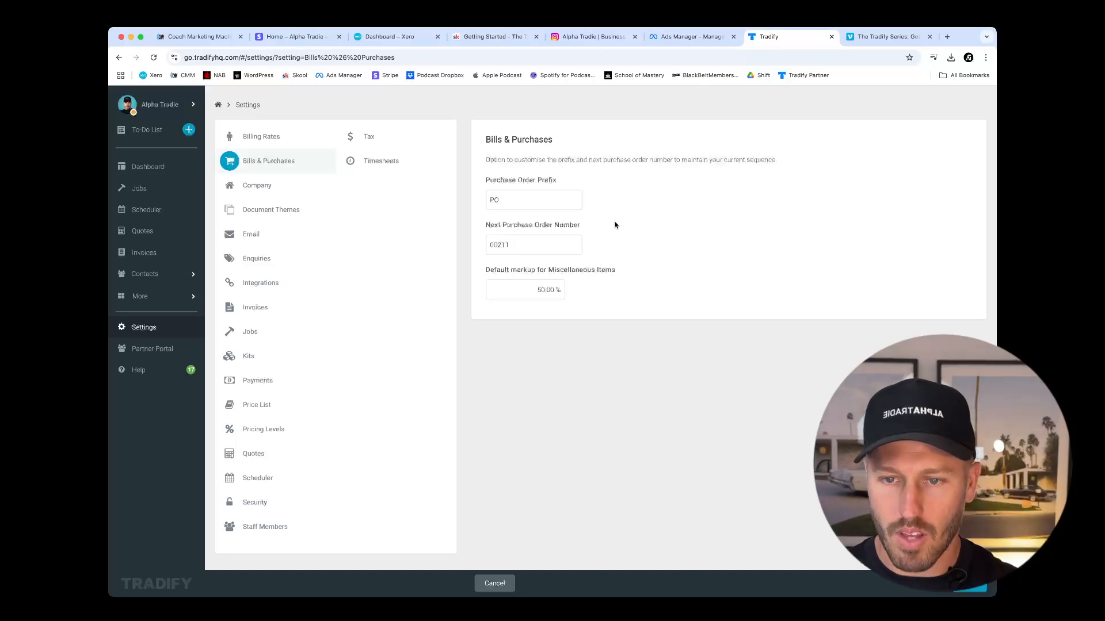
double_click(509, 245)
click(509, 244)
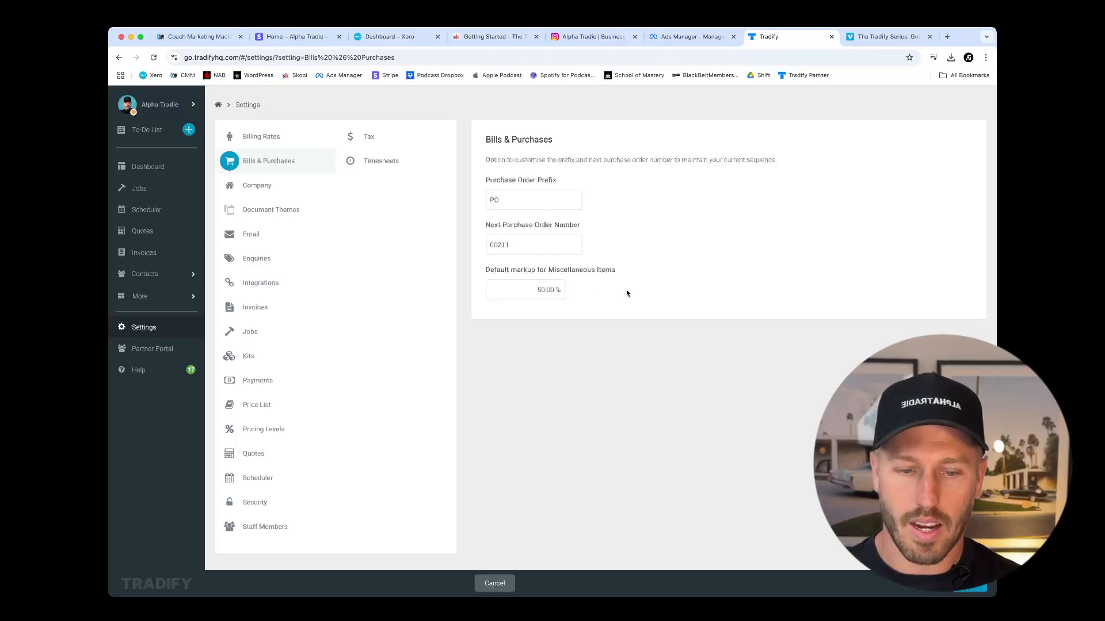
click(970, 589)
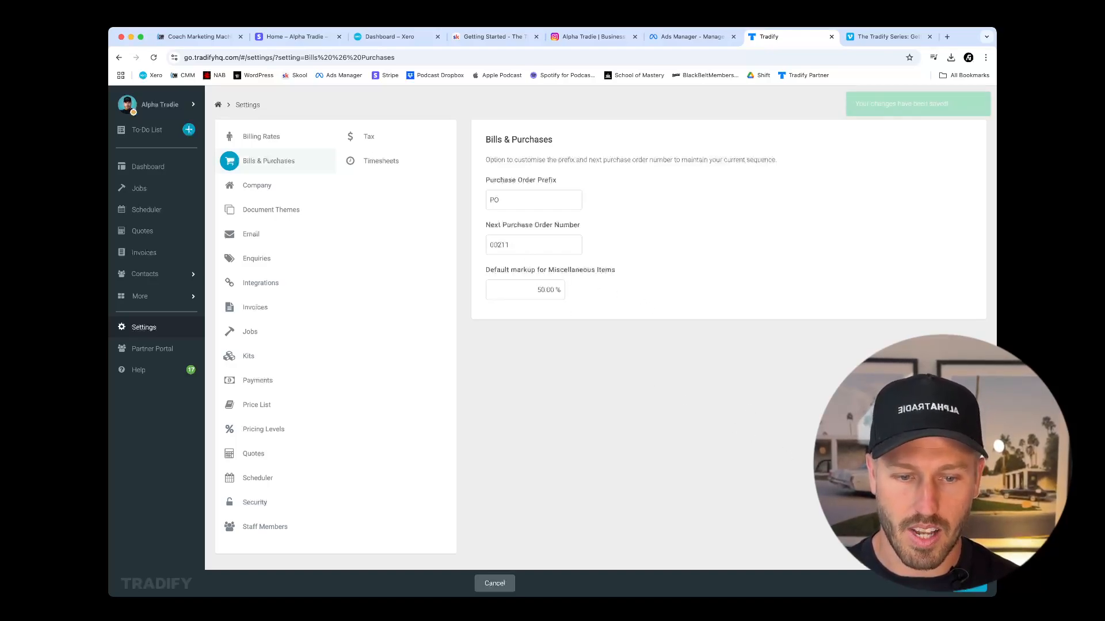
double_click(508, 245)
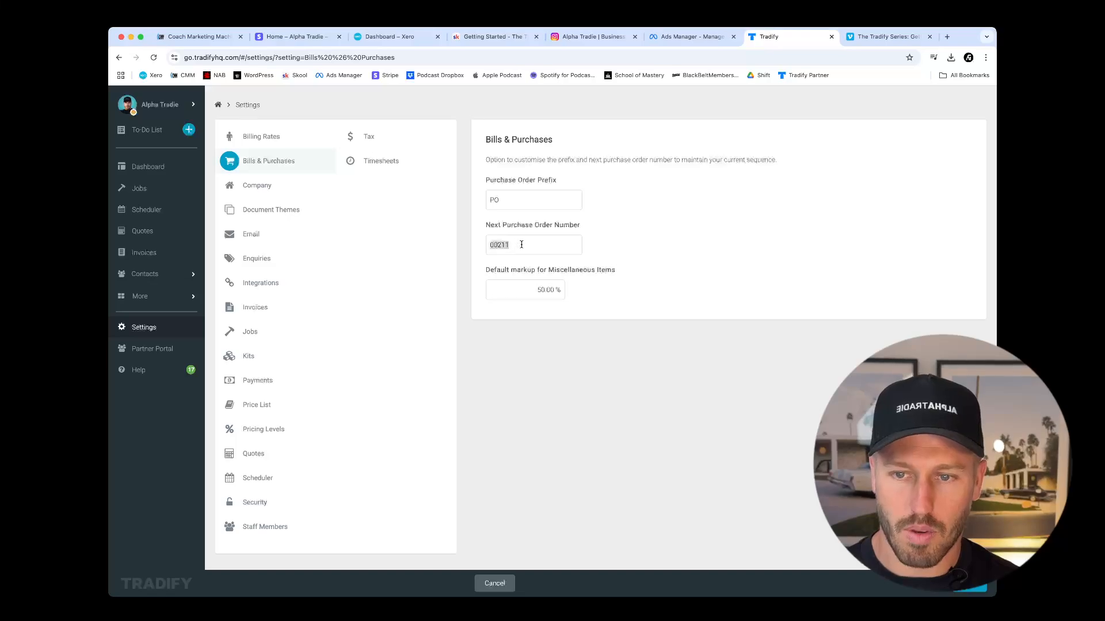
click(774, 305)
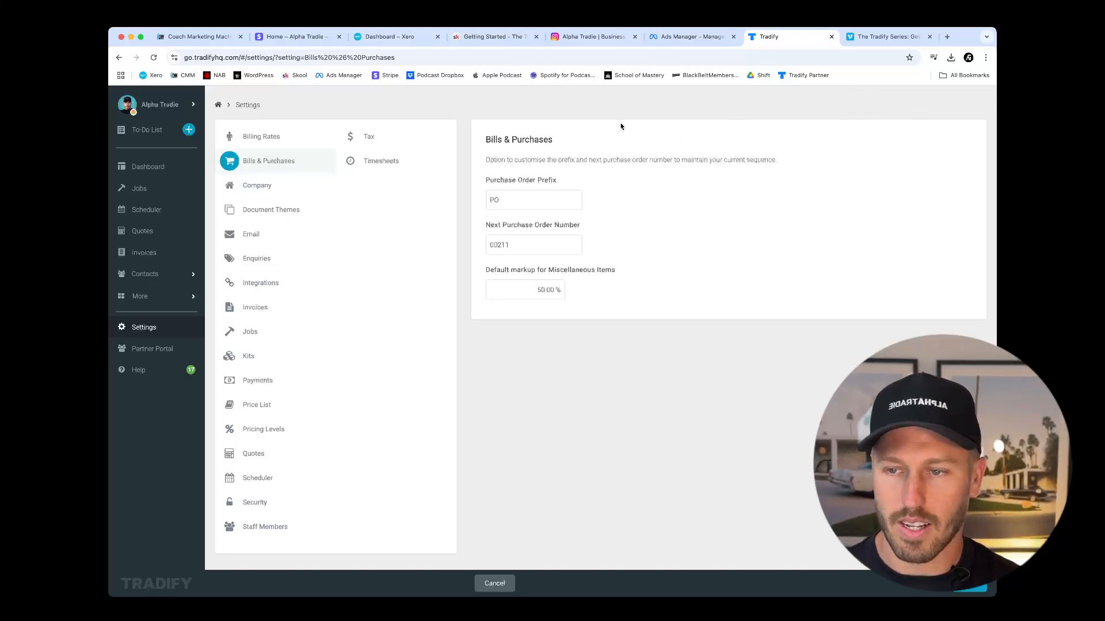
Open the Company settings and review the company name and ABN fields.
click(270, 188)
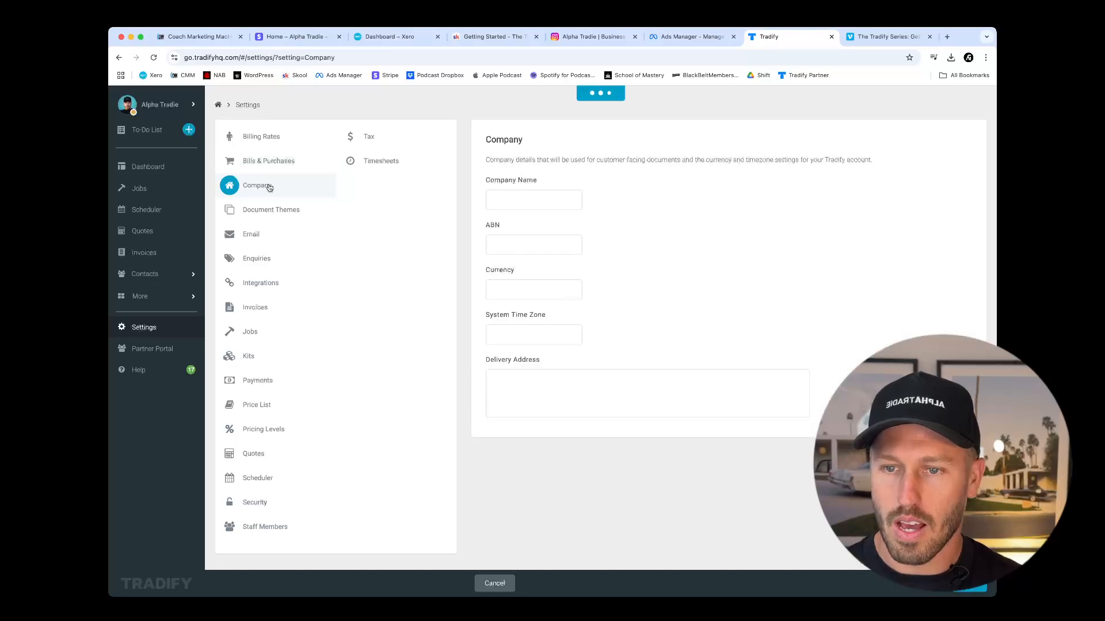
triple_click(552, 202)
click(679, 231)
click(535, 248)
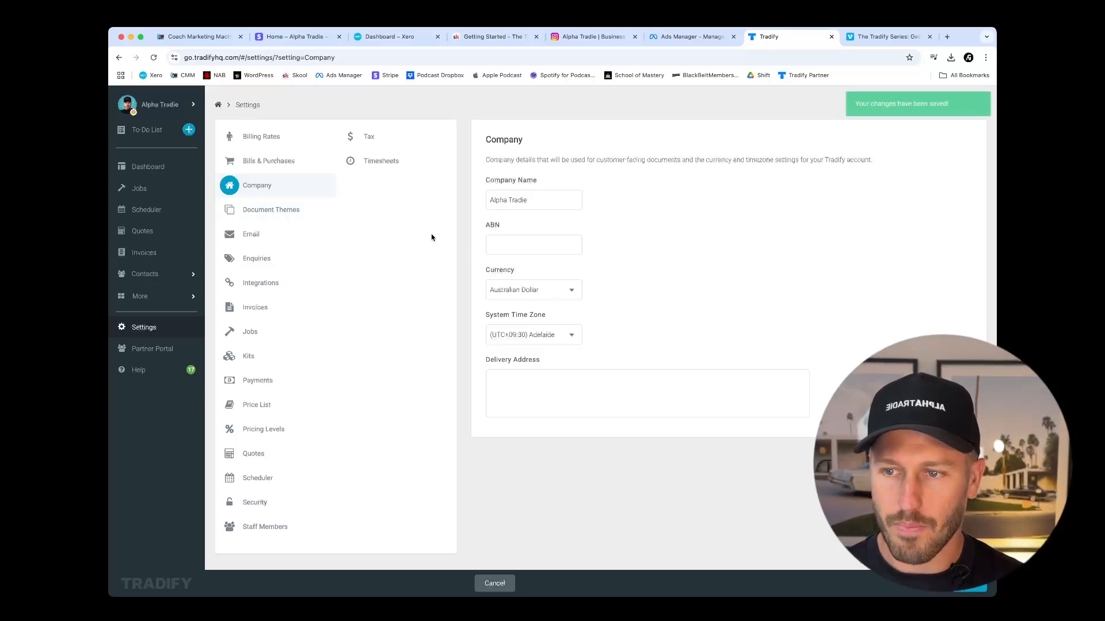
Open the Standard Theme document theme and review its name, contact details and logo upload, without choosing a logo file.
click(290, 213)
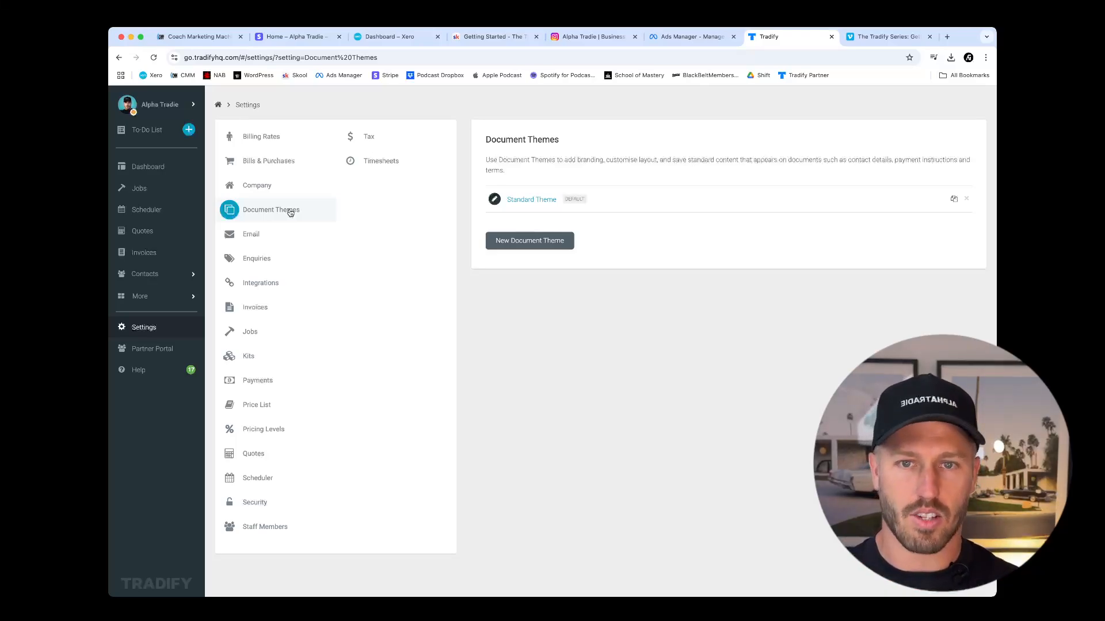
click(537, 202)
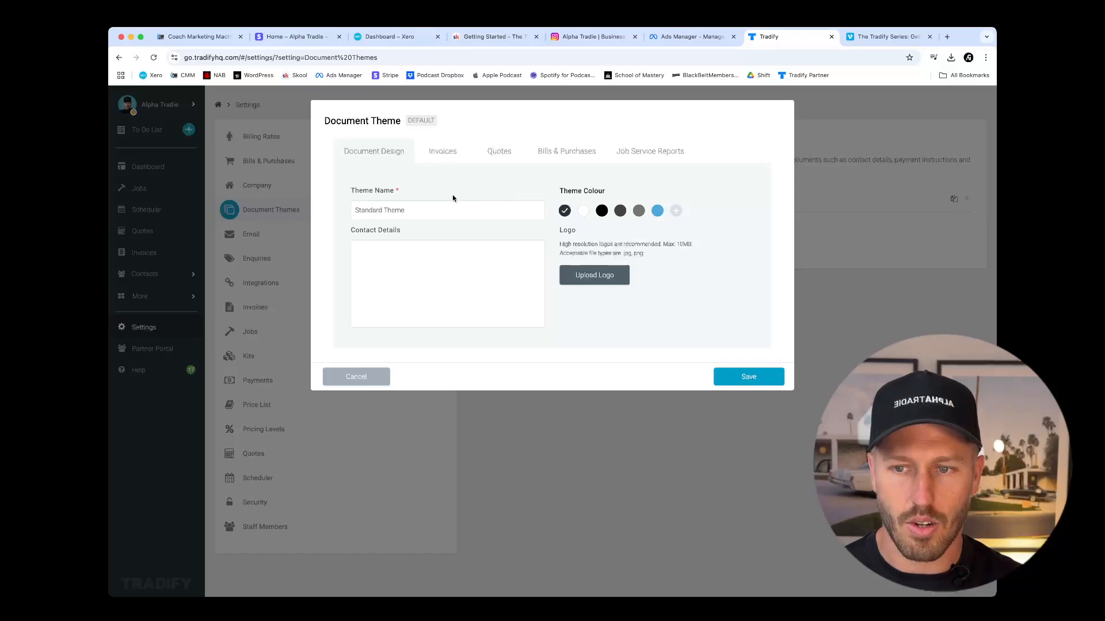
triple_click(440, 213)
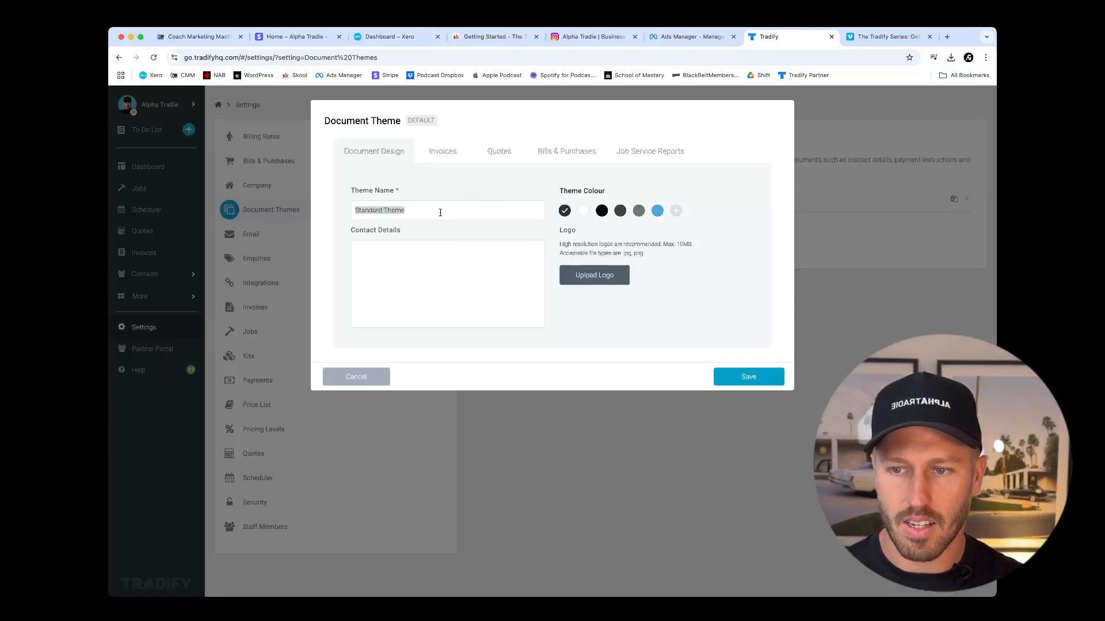
click(460, 249)
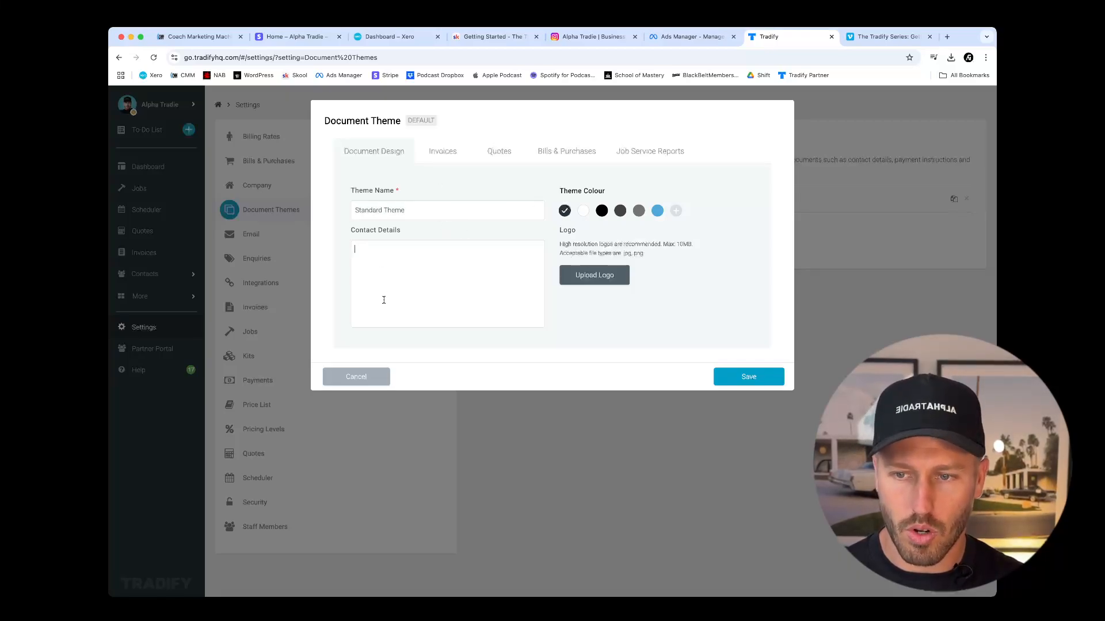
triple_click(412, 210)
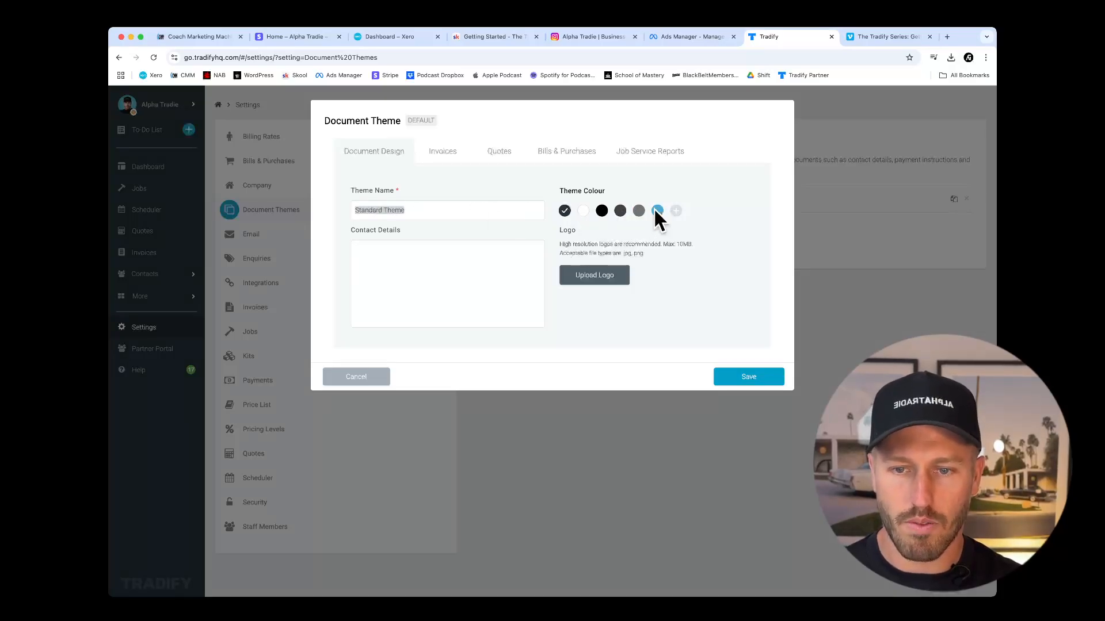
click(599, 279)
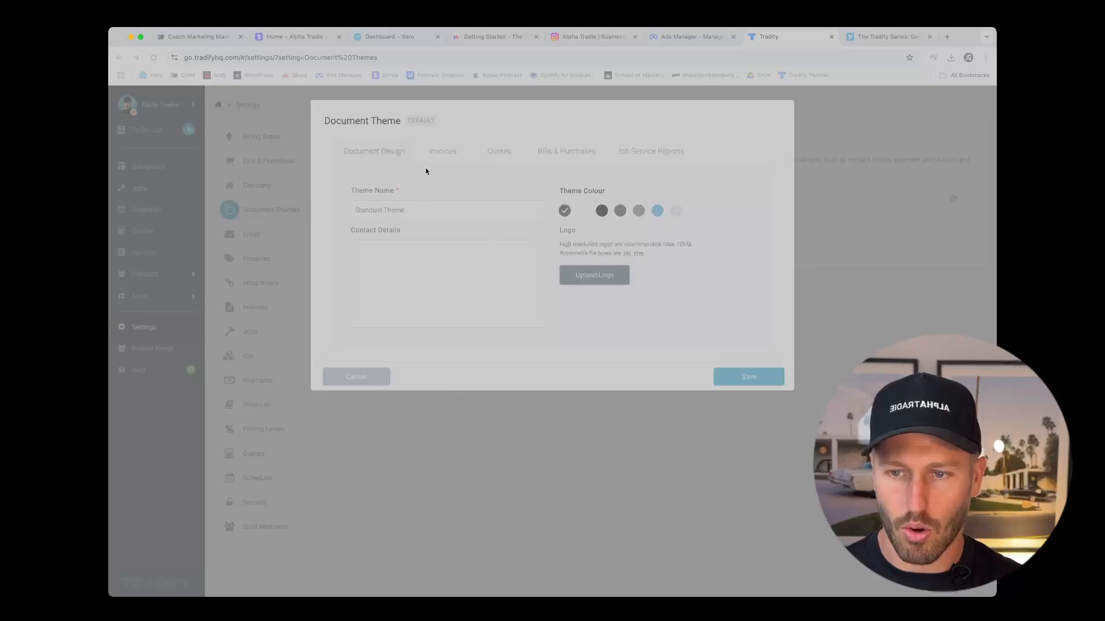
click(683, 421)
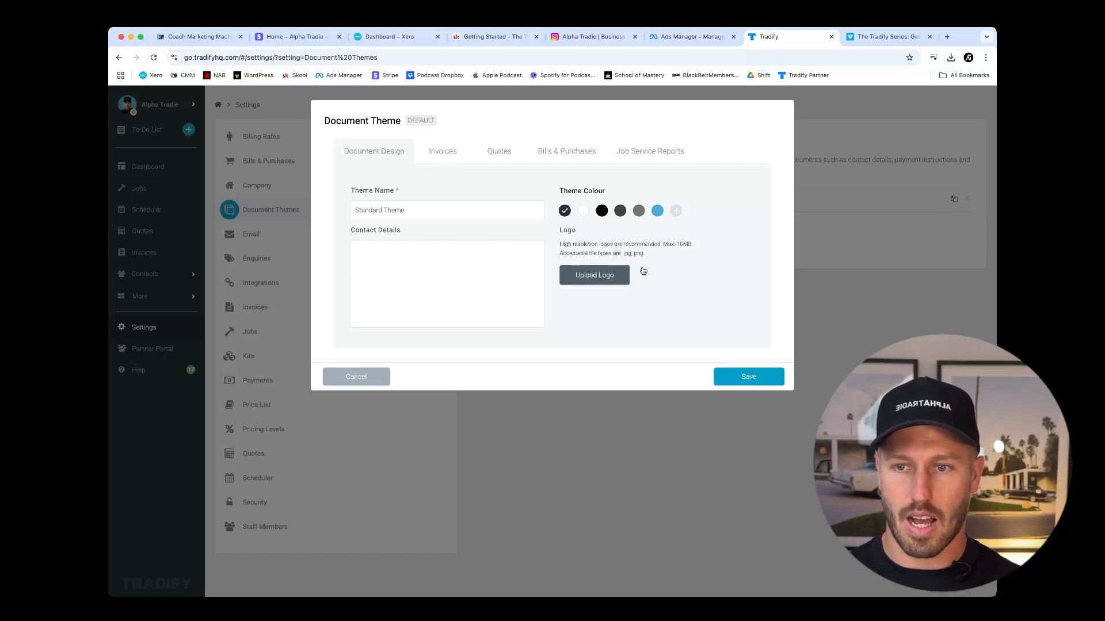
Review the Standard Theme's invoice terms and payment information, and turn off showing the job number on invoices.
click(451, 152)
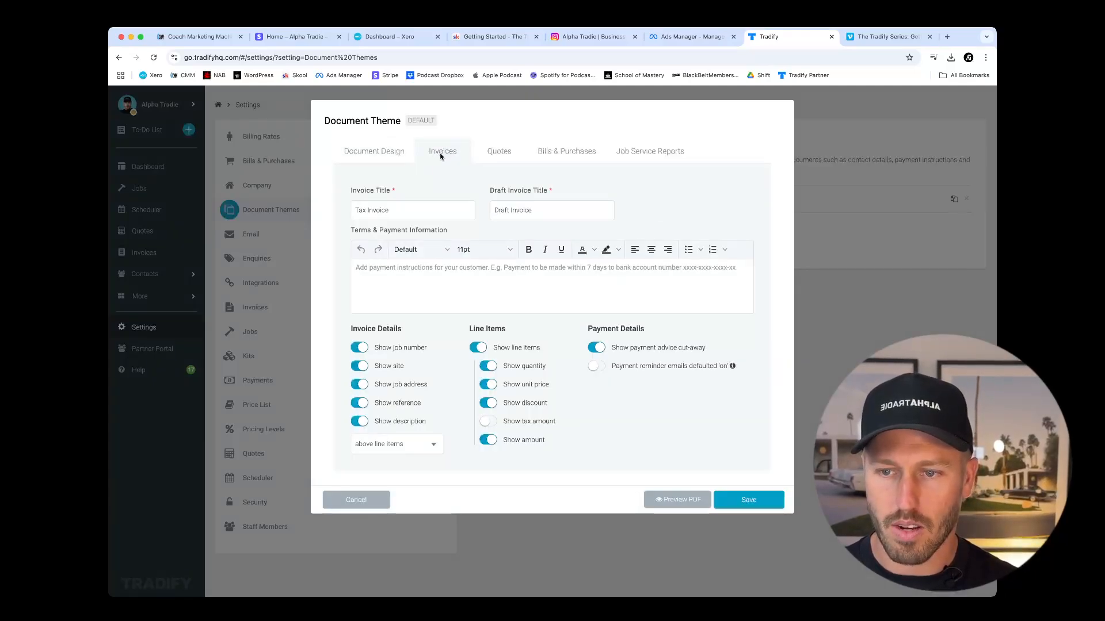
click(389, 270)
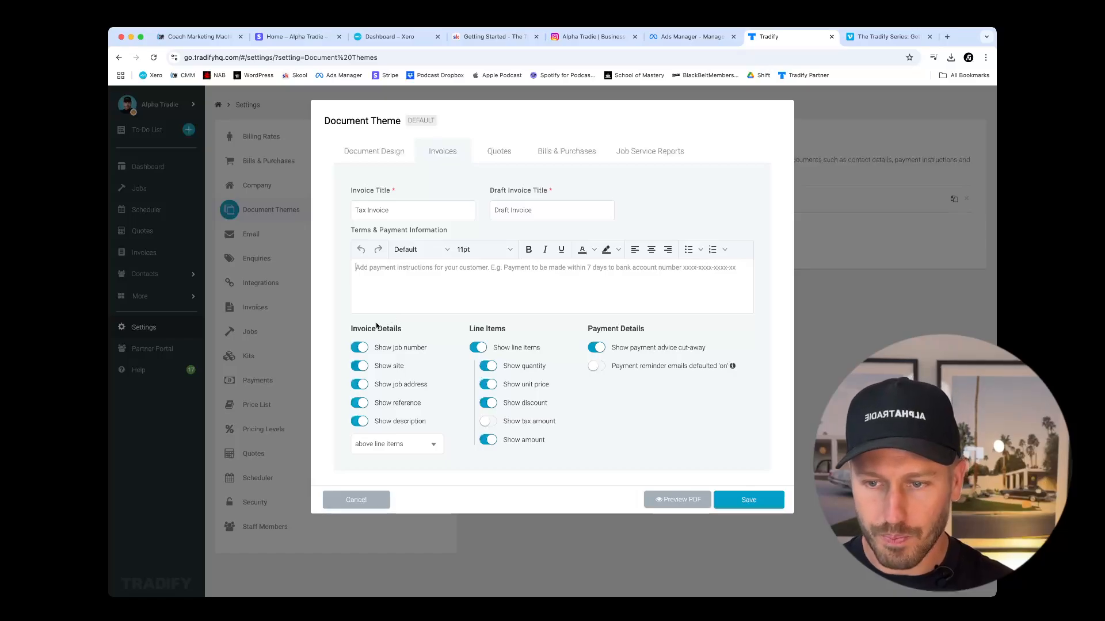
click(498, 152)
click(451, 153)
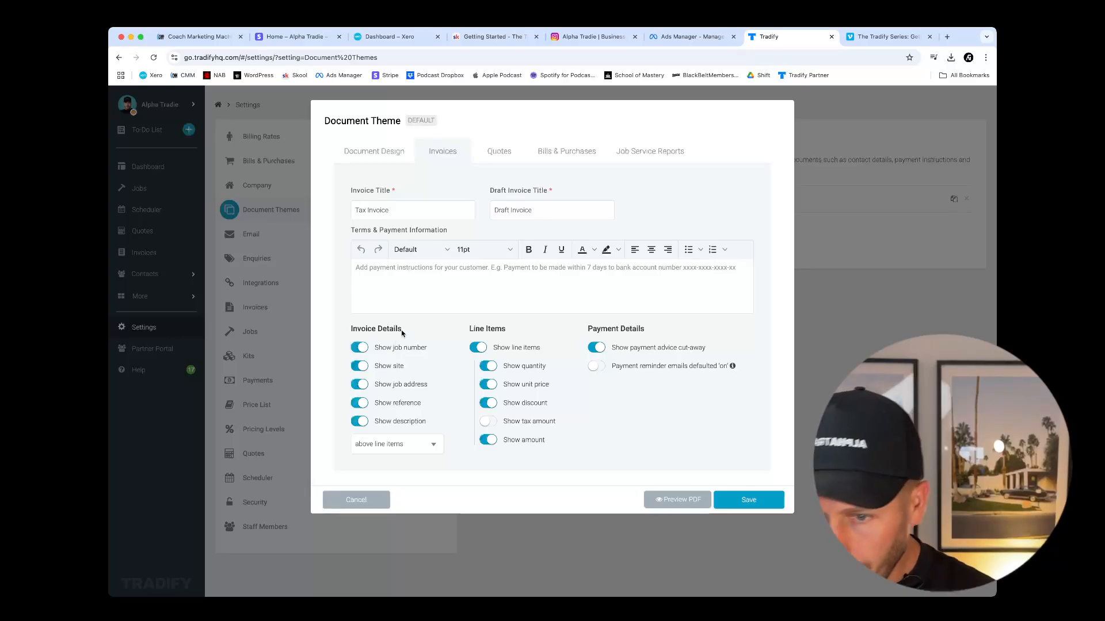
click(360, 349)
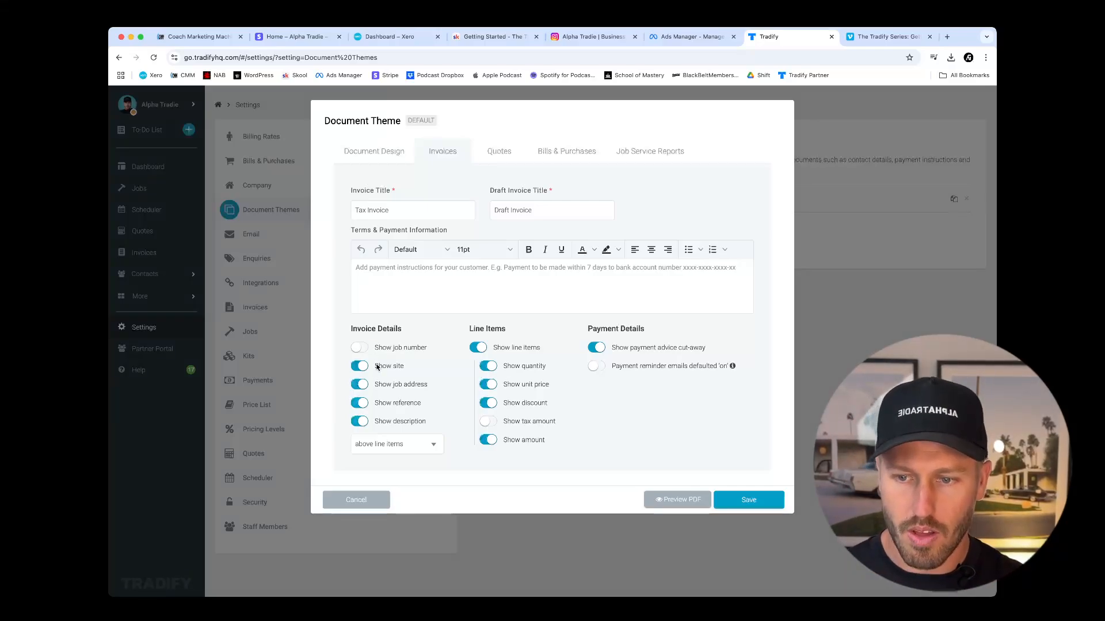
Turn off showing the description in the Standard Theme's invoice details.
click(363, 424)
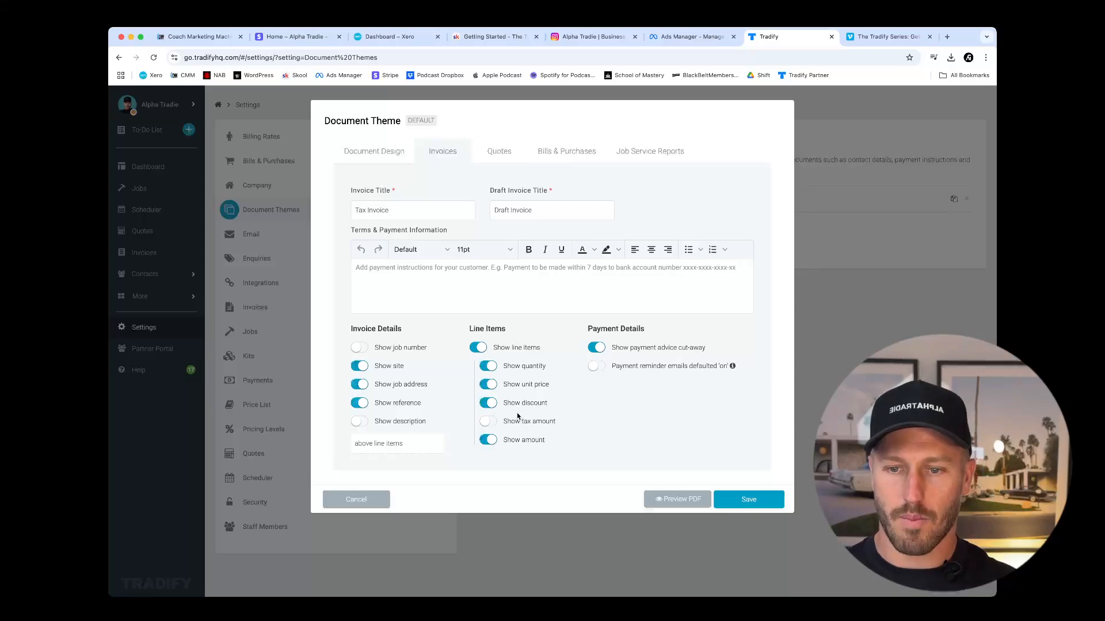
click(489, 367)
click(491, 388)
click(490, 404)
click(488, 367)
click(490, 387)
click(490, 403)
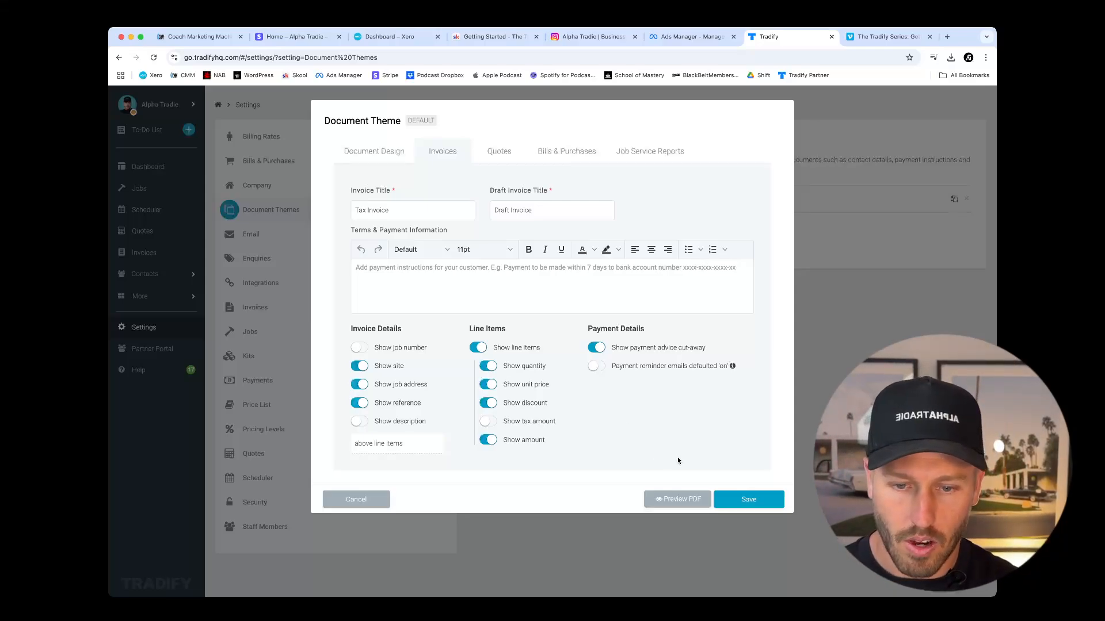
Preview the invoice PDF and review its line item columns and totals.
click(663, 499)
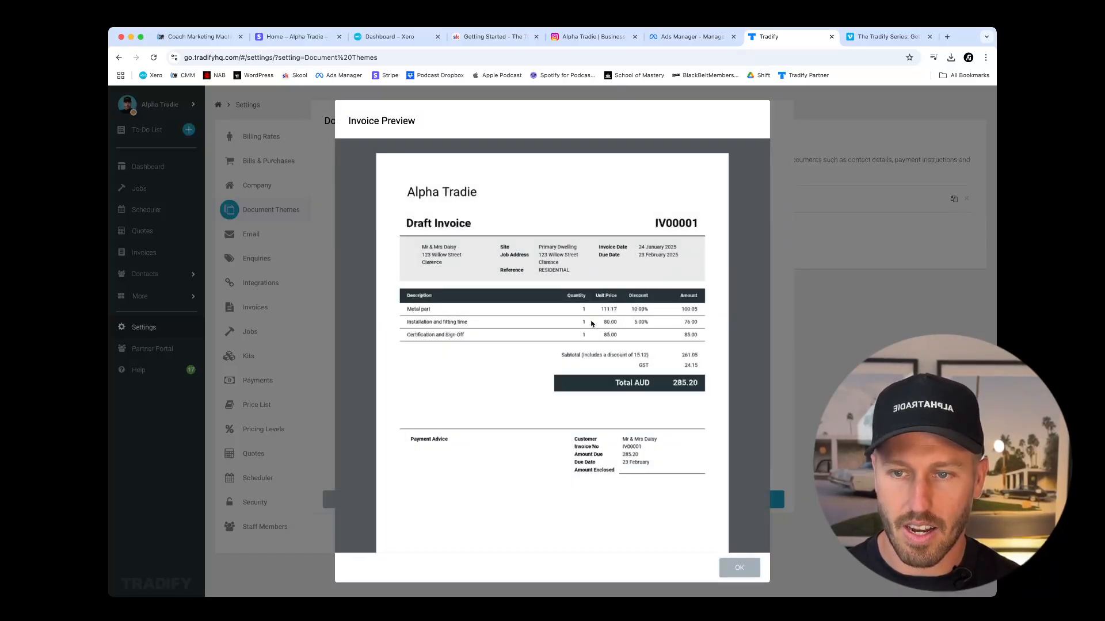
scroll(556, 274, down, 2)
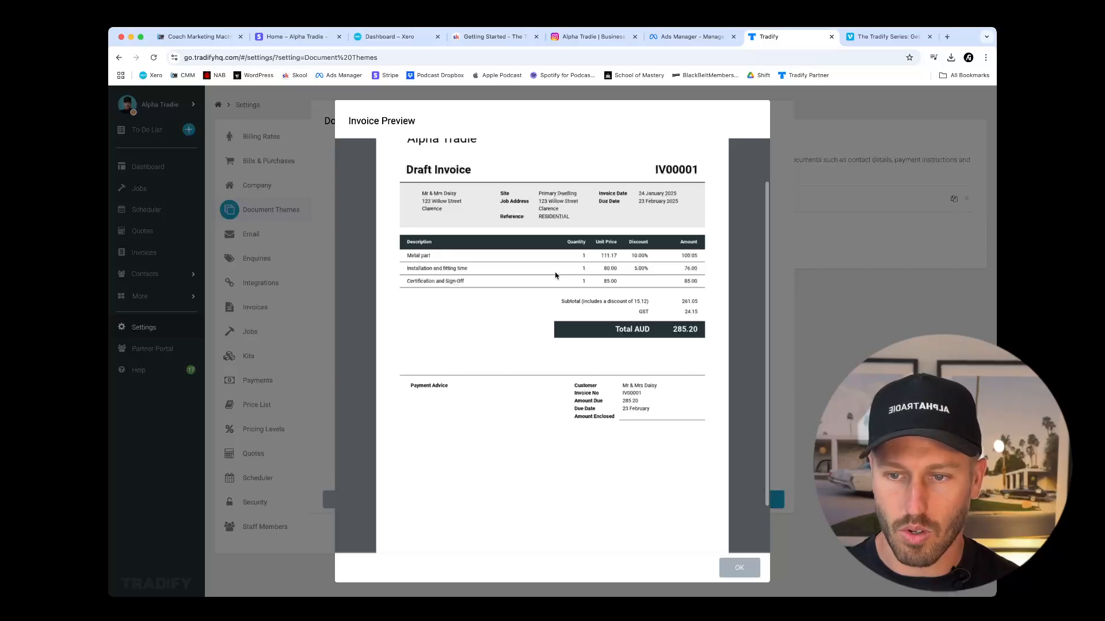
scroll(556, 275, up, 2)
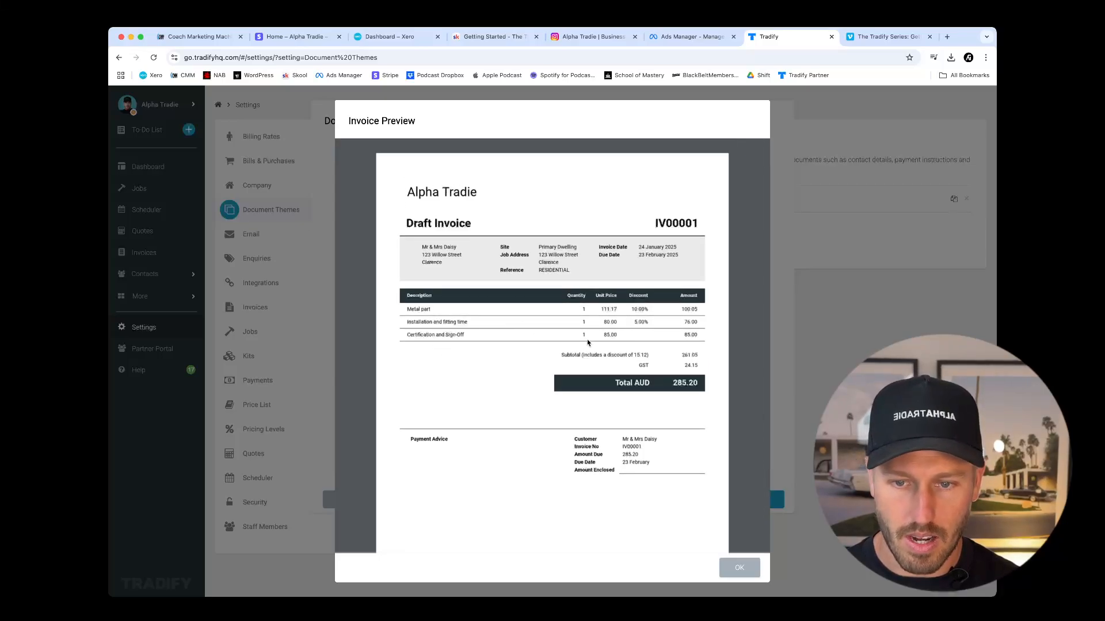
click(739, 567)
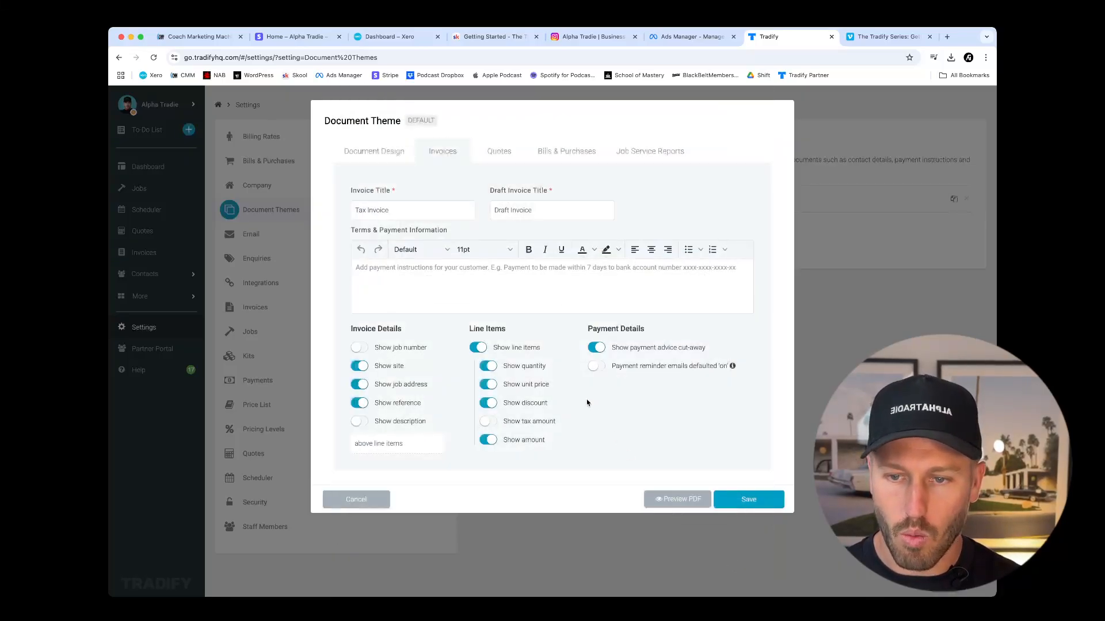
Try hiding the quantity and unit price on invoice line items, check the invoice preview, and turn both options back on.
click(495, 368)
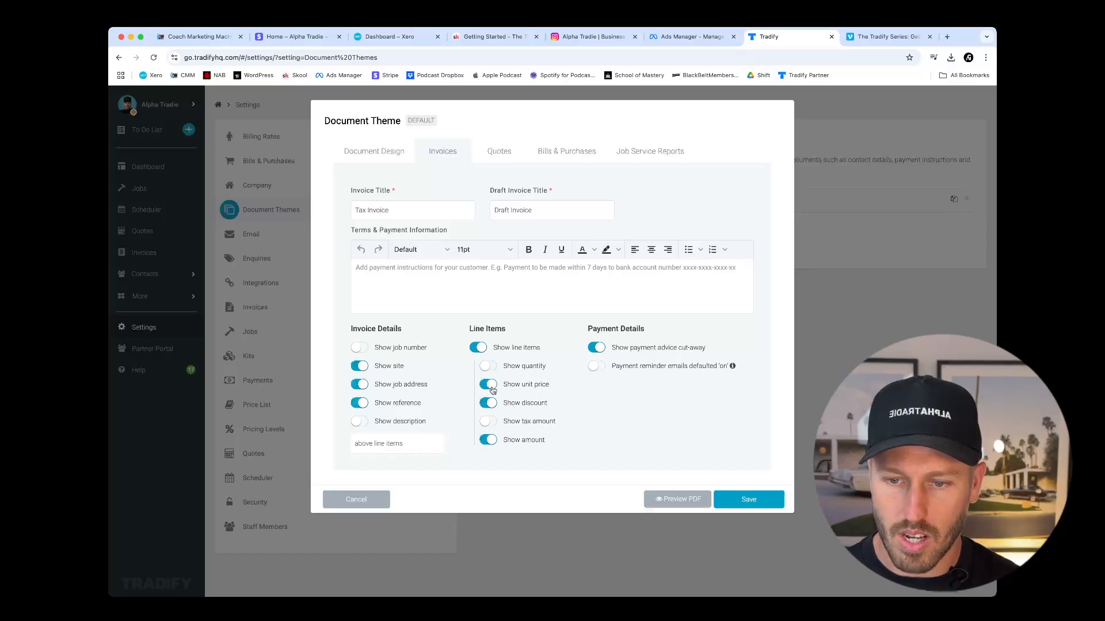
click(490, 384)
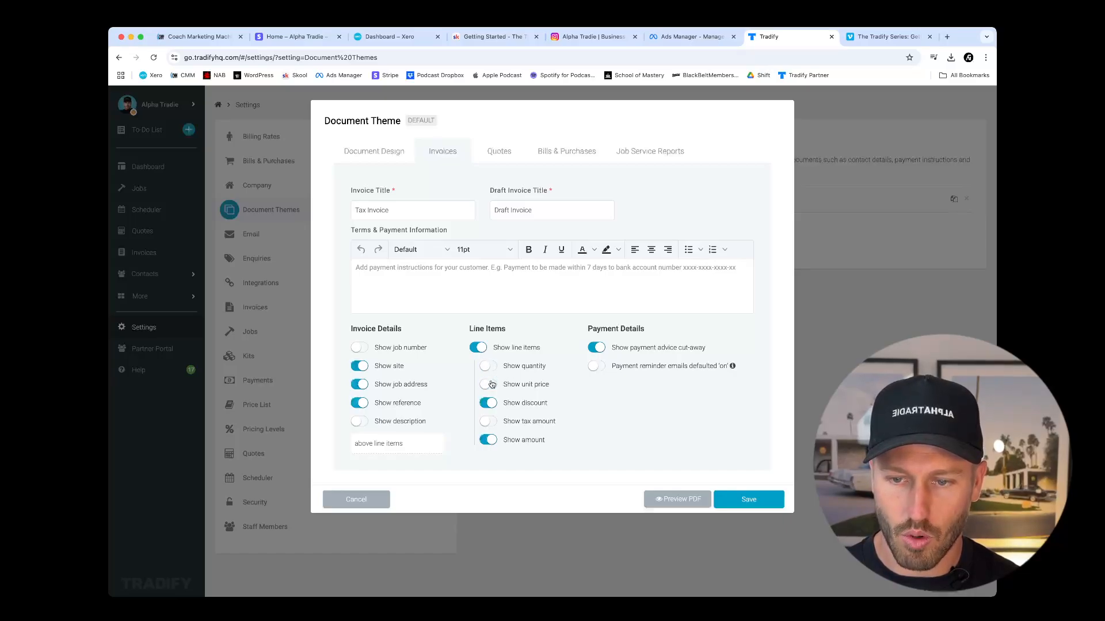
click(748, 500)
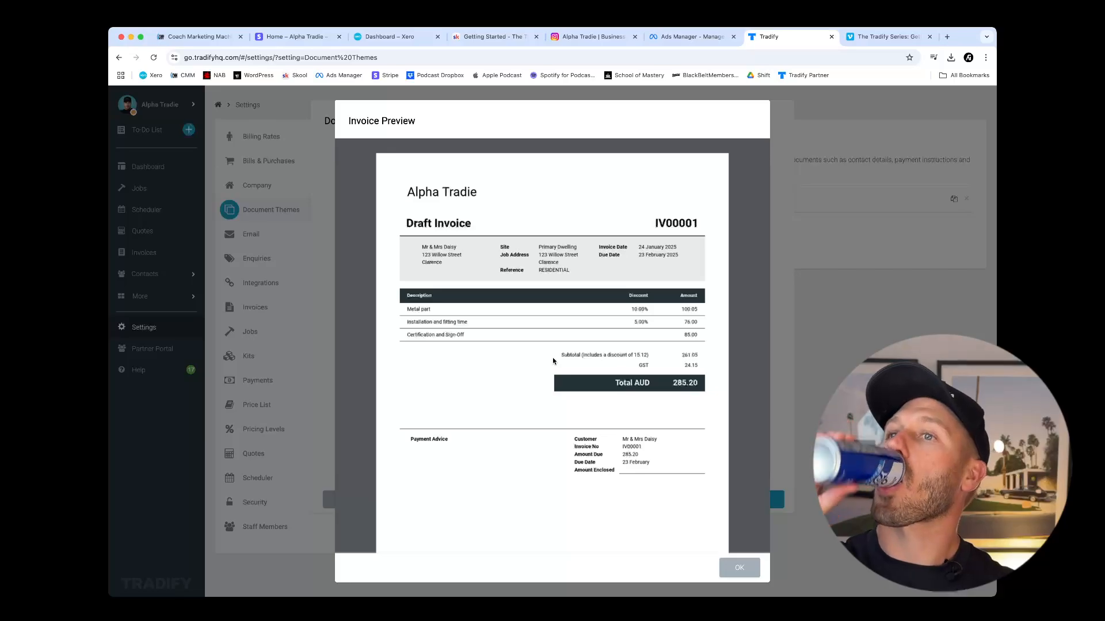
click(738, 567)
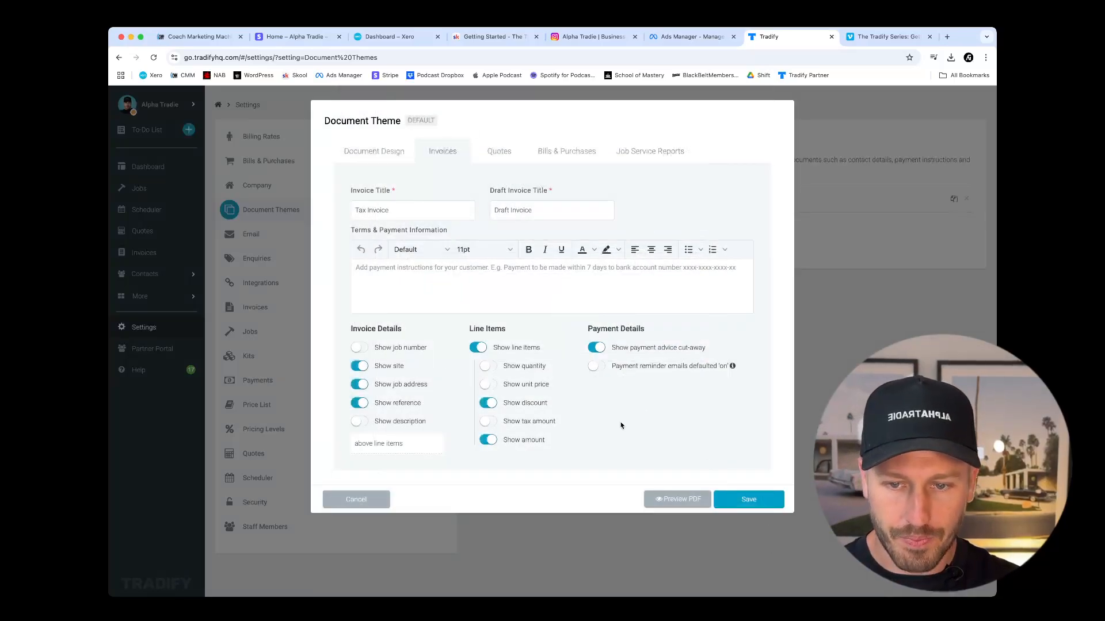
click(488, 367)
click(489, 385)
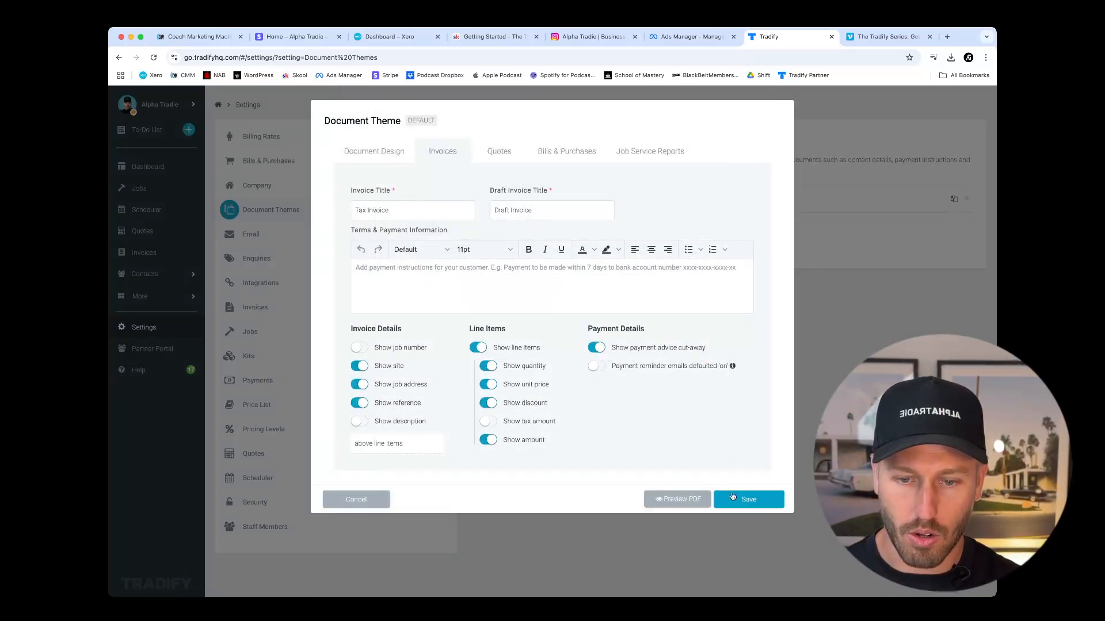
Save the theme's invoice settings and reopen the Standard Theme to review its quote line item options.
click(733, 497)
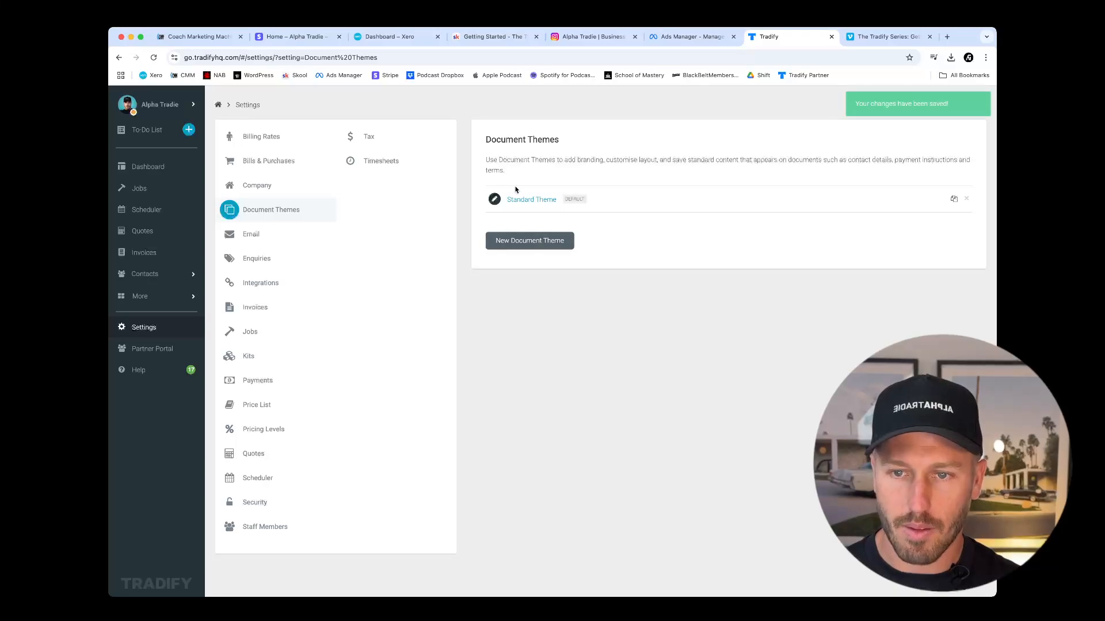
click(523, 199)
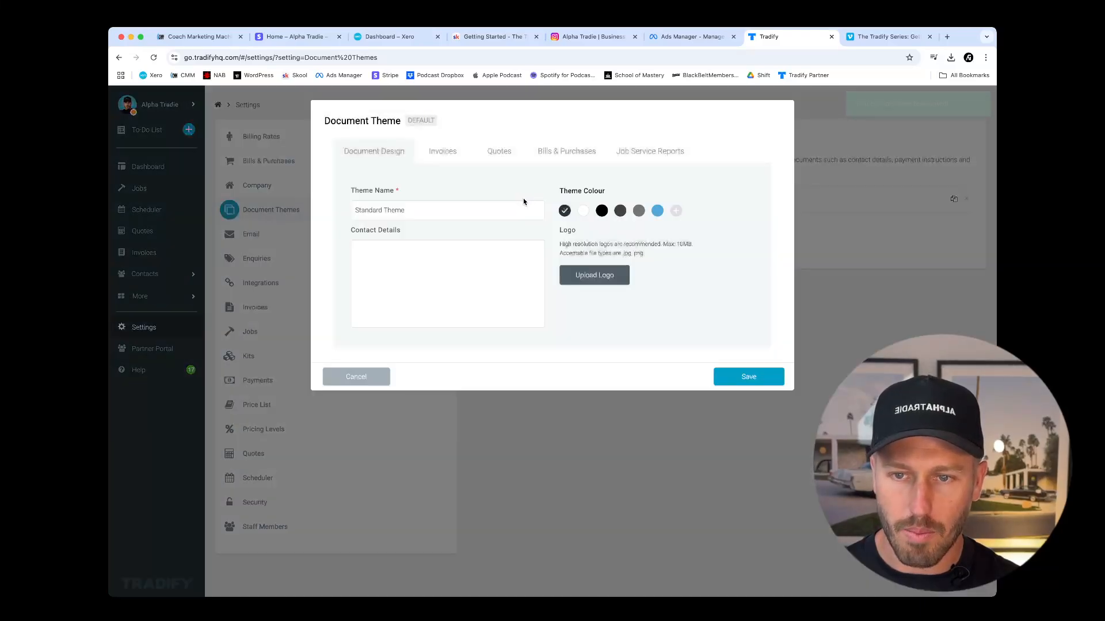
click(502, 151)
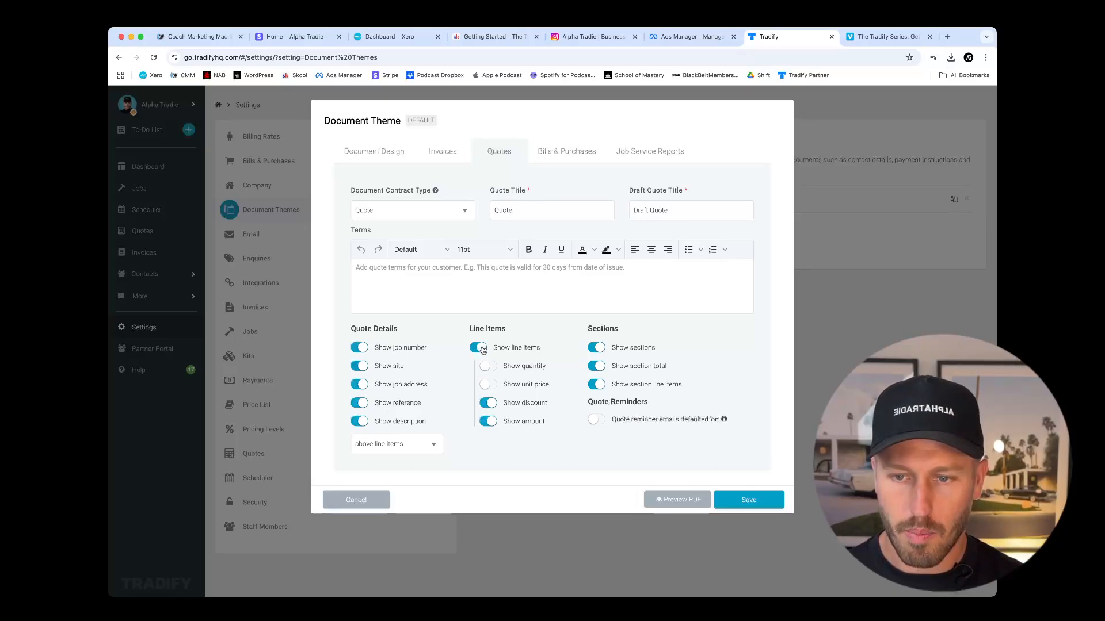
drag(469, 328, 508, 331)
click(513, 331)
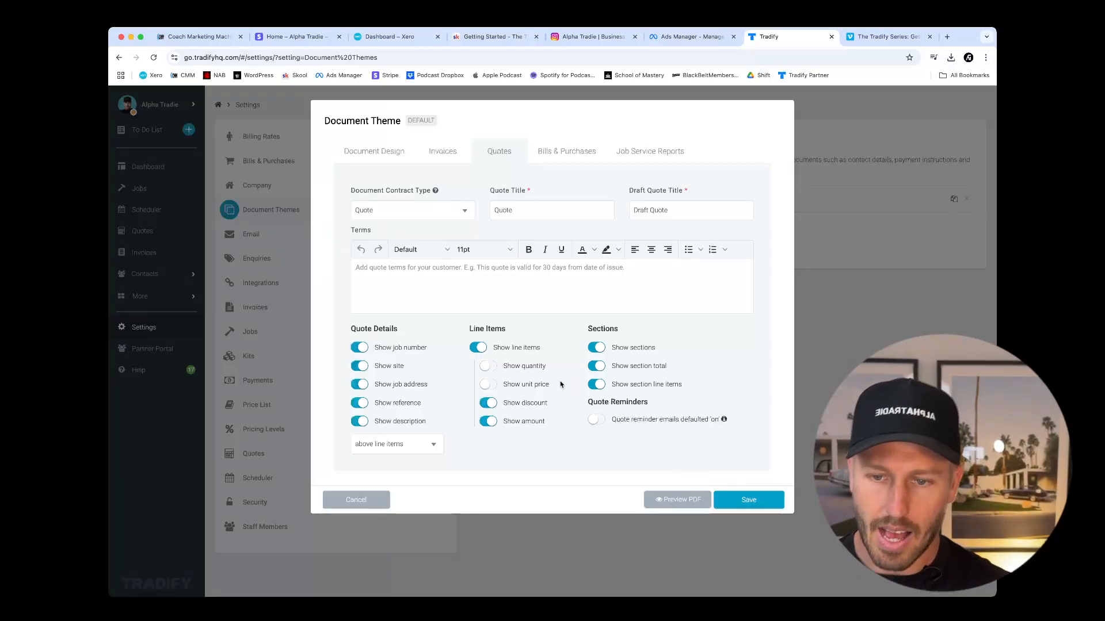
Preview the quote PDF generated by the Standard Theme and close the preview.
click(658, 499)
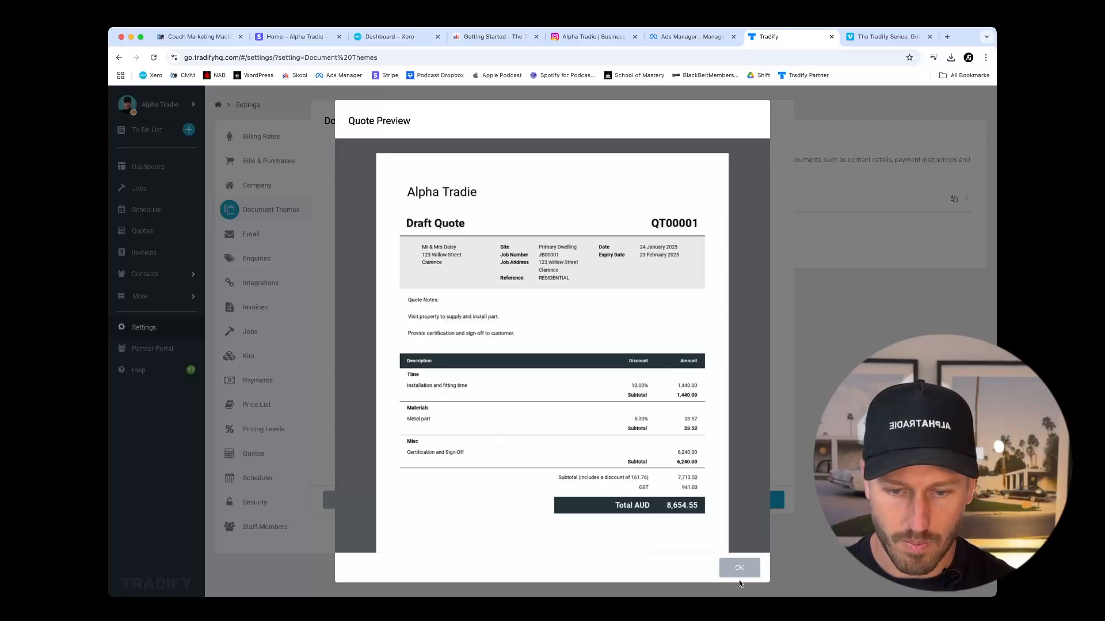
click(740, 568)
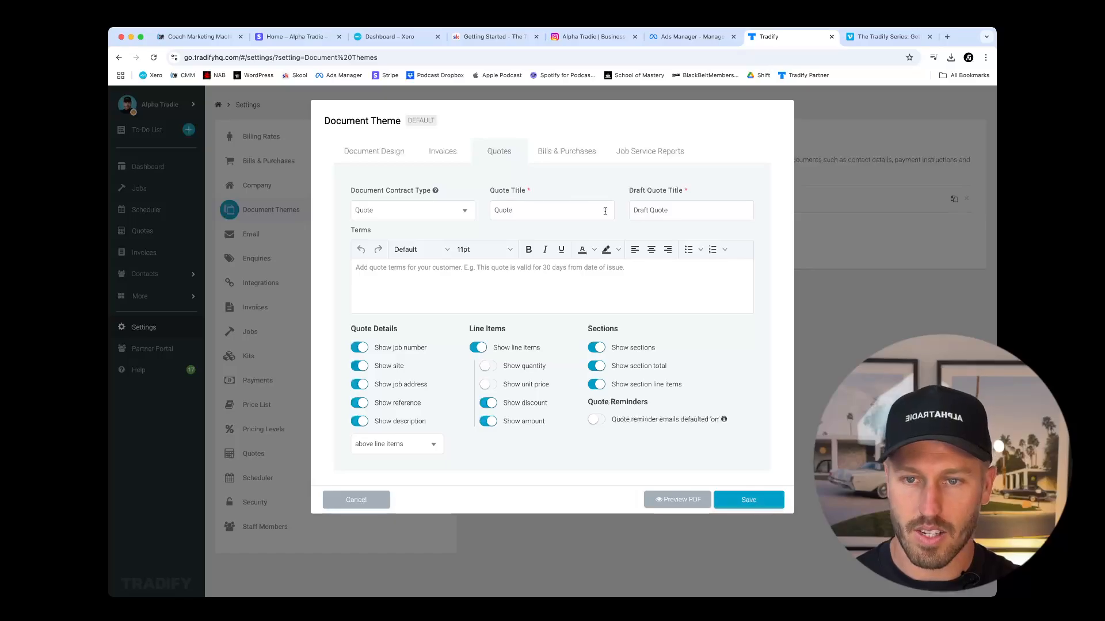
Review the theme's purchase order and job service report options and save the theme.
click(560, 152)
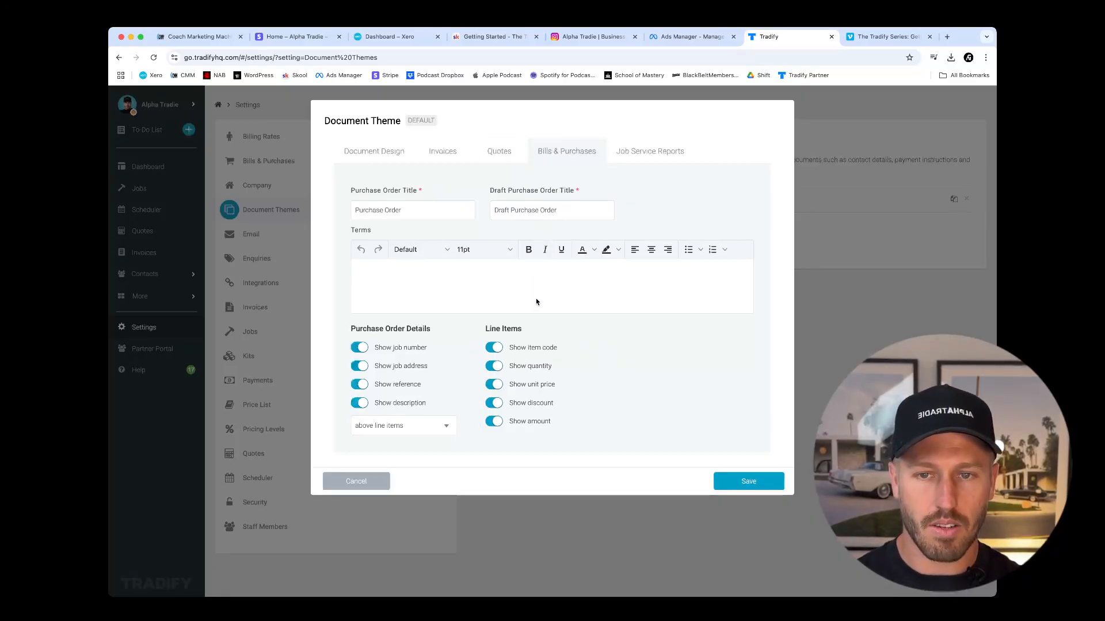
click(650, 151)
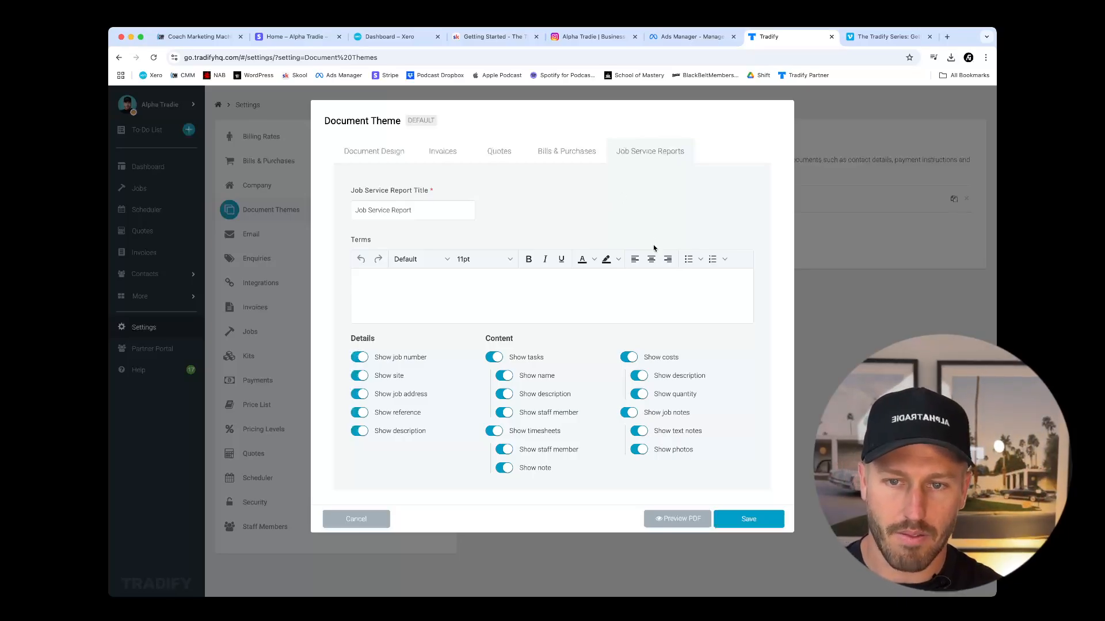
click(749, 520)
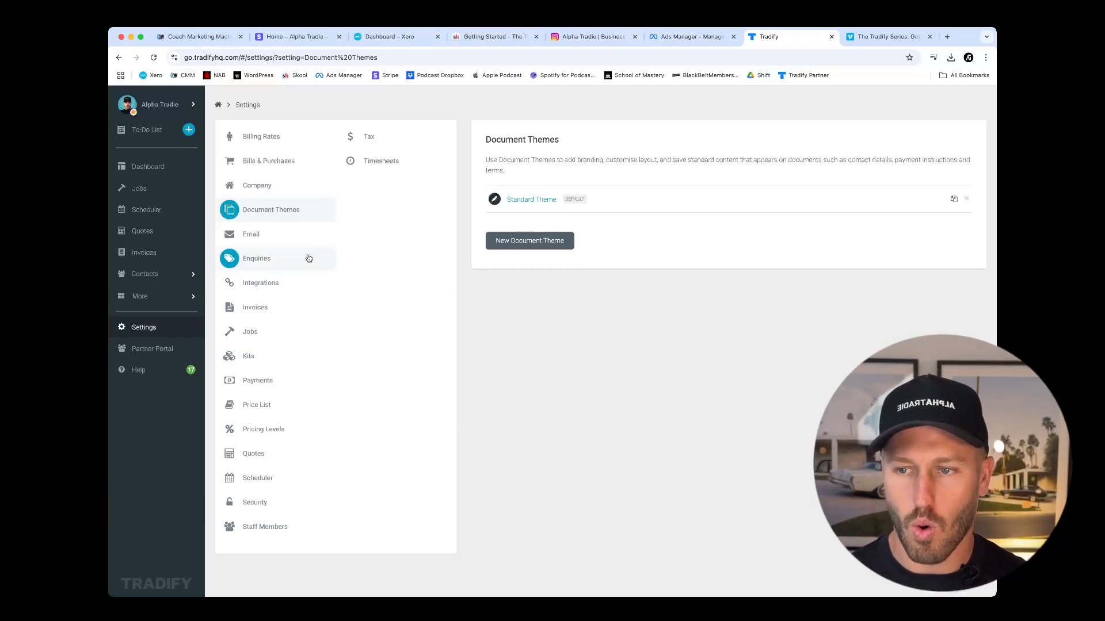
Open the Quote email template and extend its template name with a colon and a person's first name.
click(268, 237)
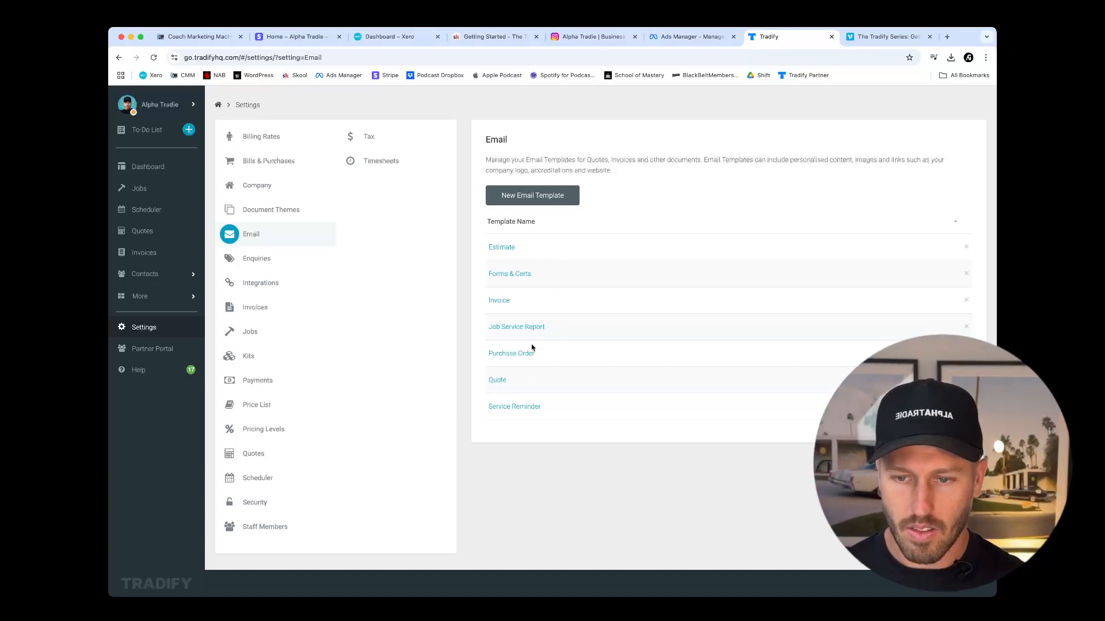
click(498, 382)
double_click(487, 169)
click(487, 169)
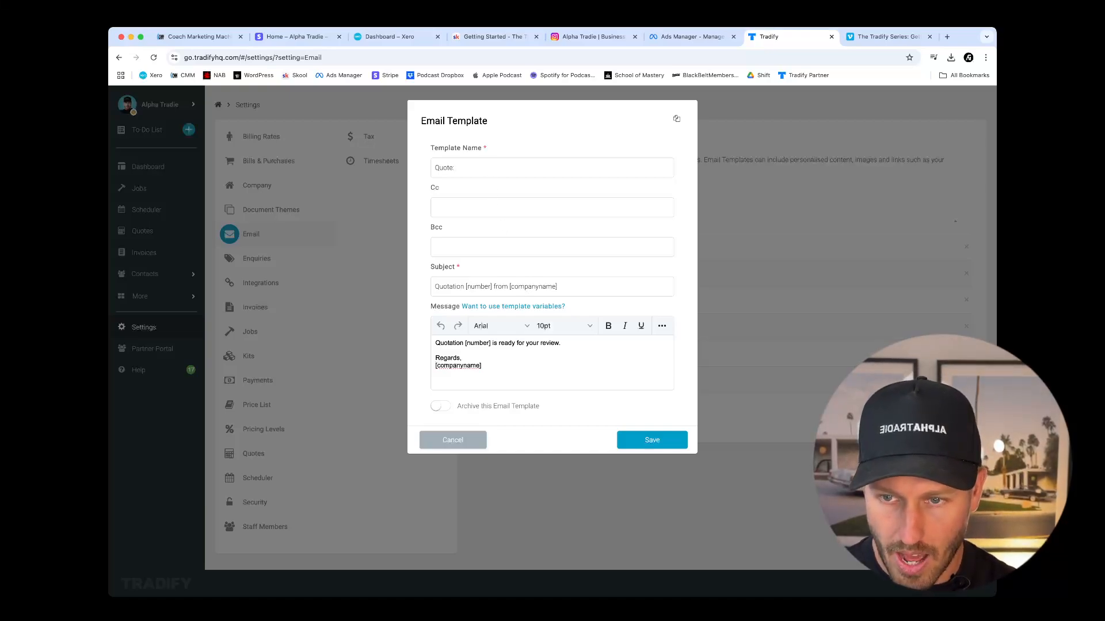
text(: Sam)
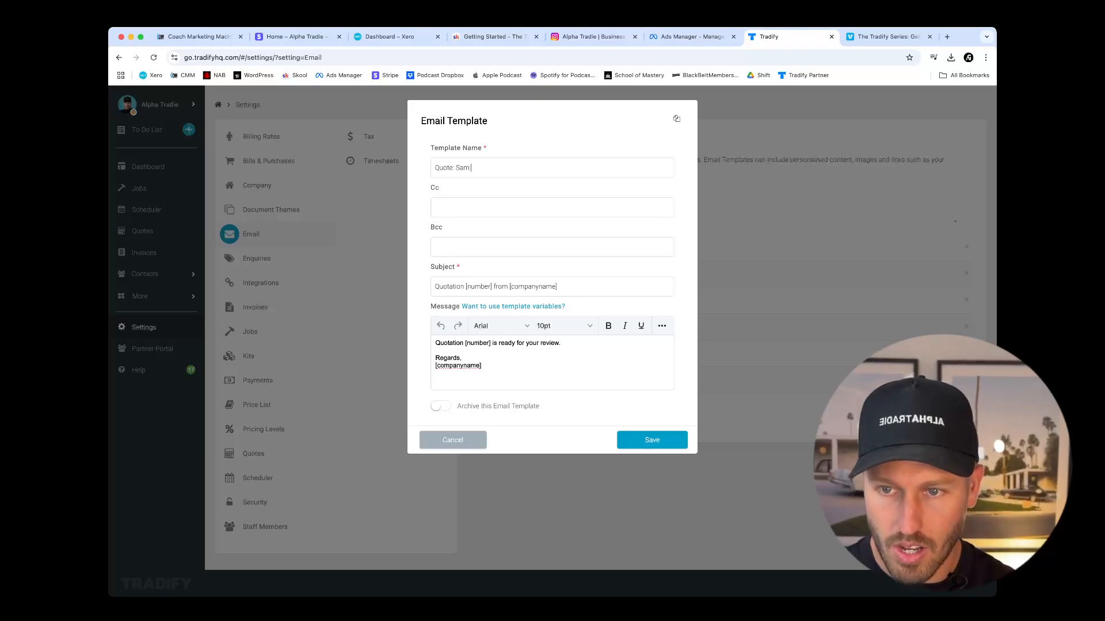
text( -)
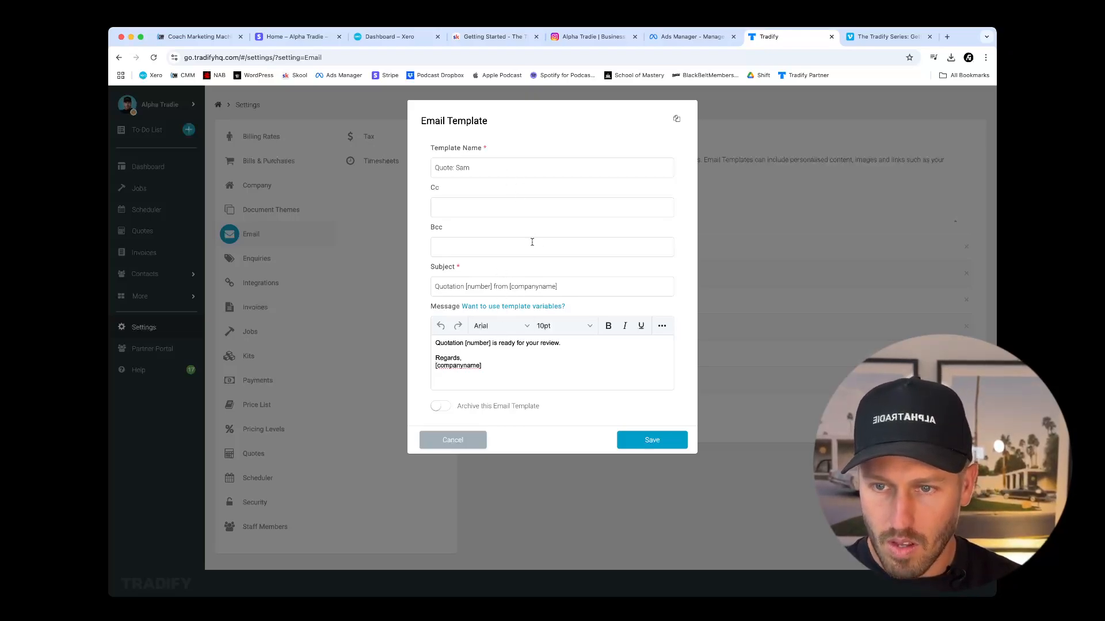
Replace the first line of the quote email message with "Hey".
click(521, 350)
drag(557, 347, 432, 344)
click(447, 343)
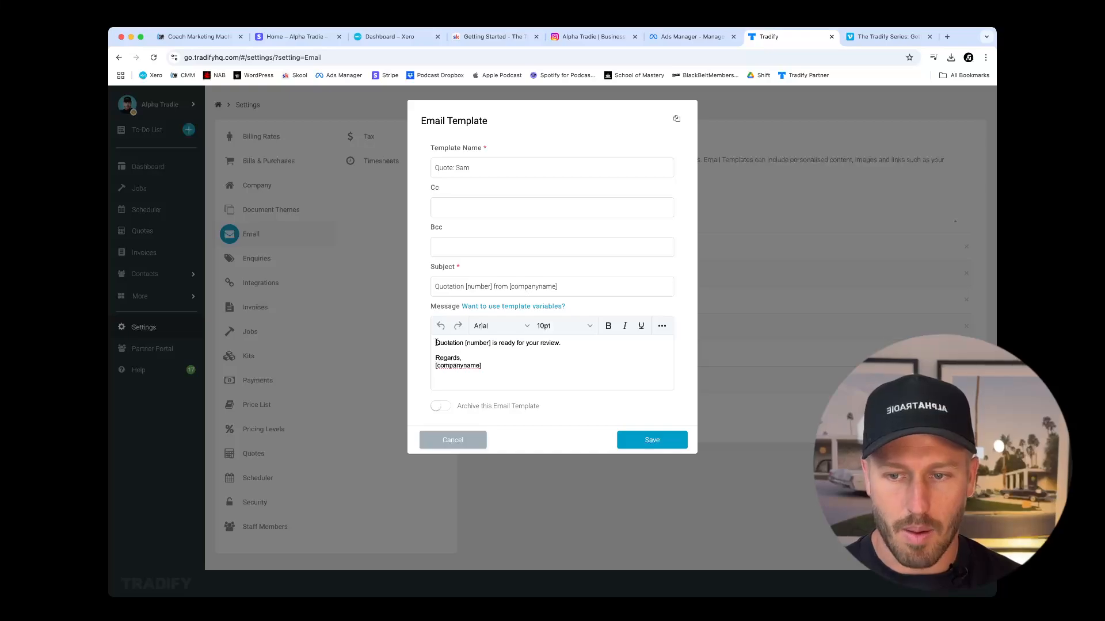
triple_click(436, 343)
text(Hey)
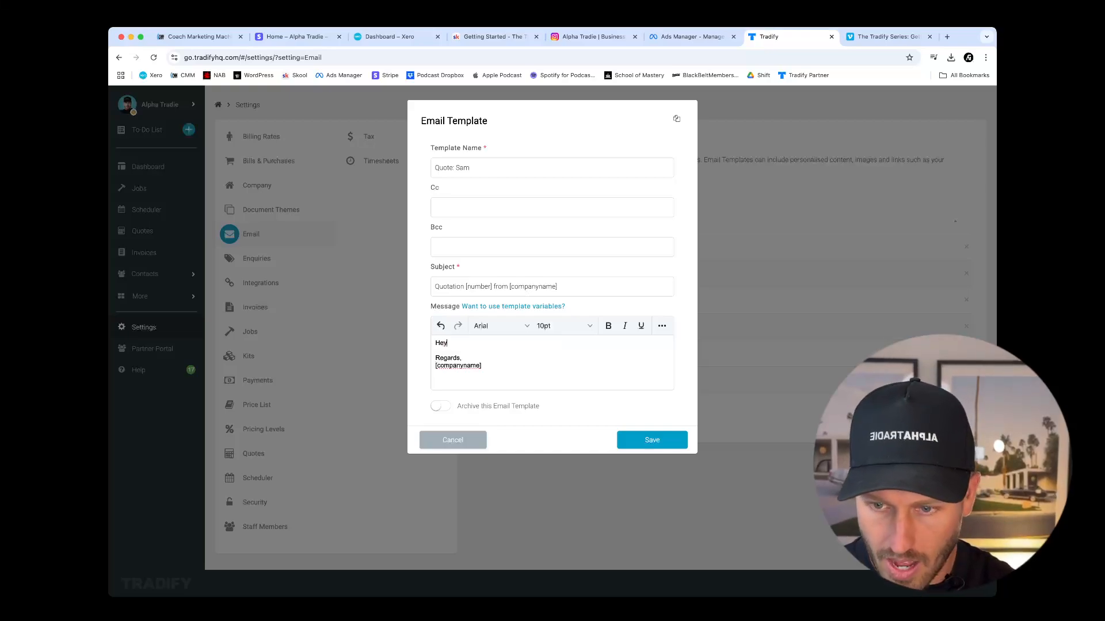
Copy the customer name variable from the template variables and complete the greeting as "Hey [customername]," followed by a blank line.
click(498, 309)
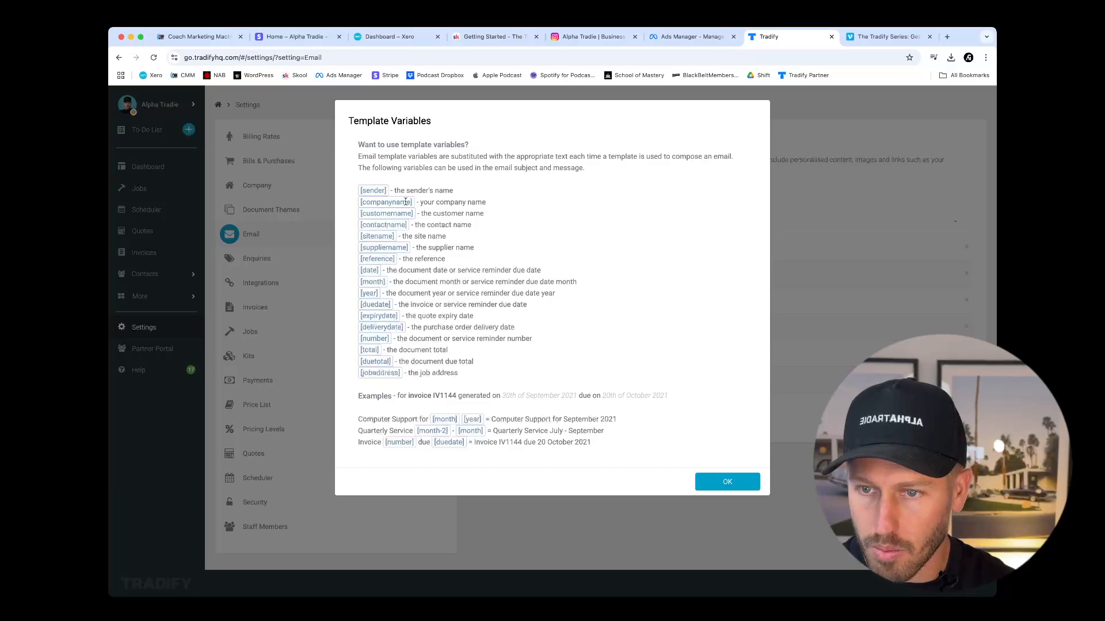
drag(413, 213, 357, 218)
key(cmd+c)
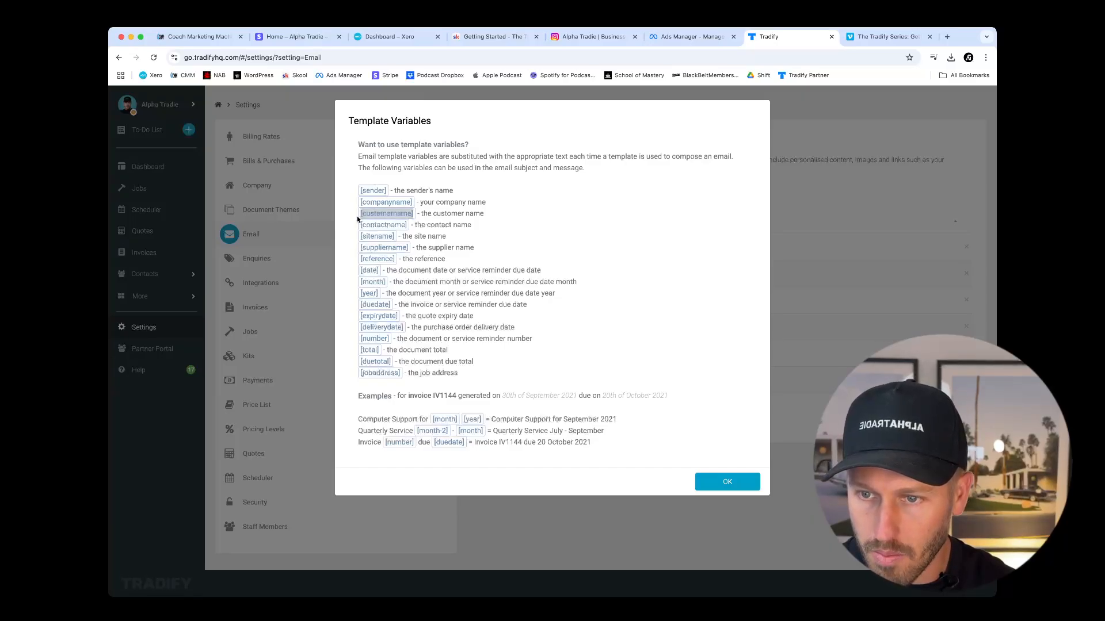
click(720, 483)
click(479, 343)
key(cmd+v)
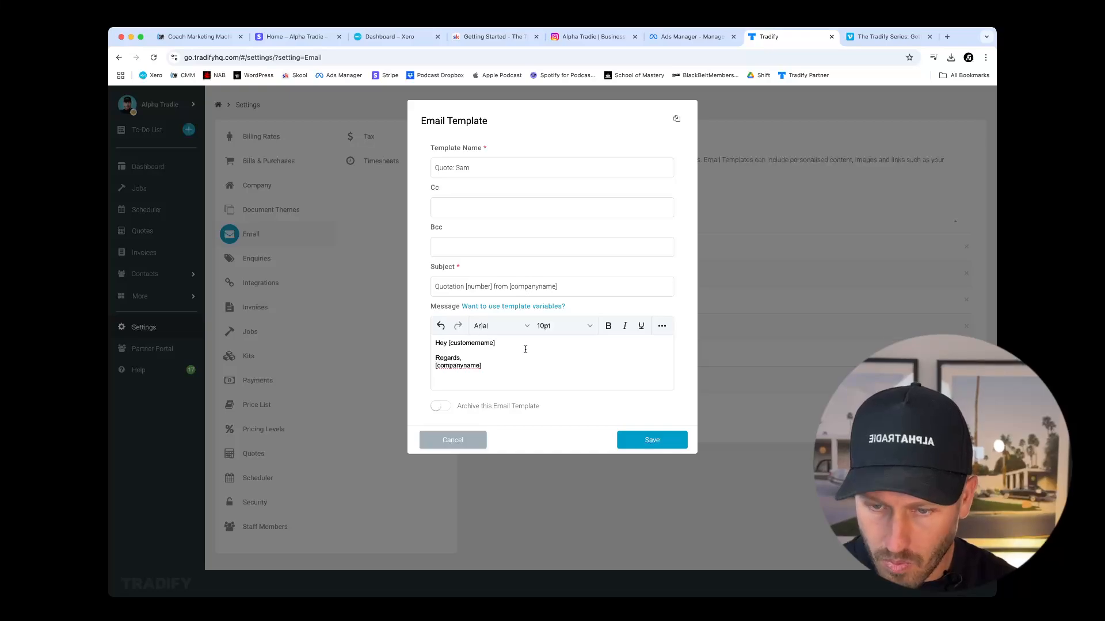
text(,)
key(Return)
key(Return)
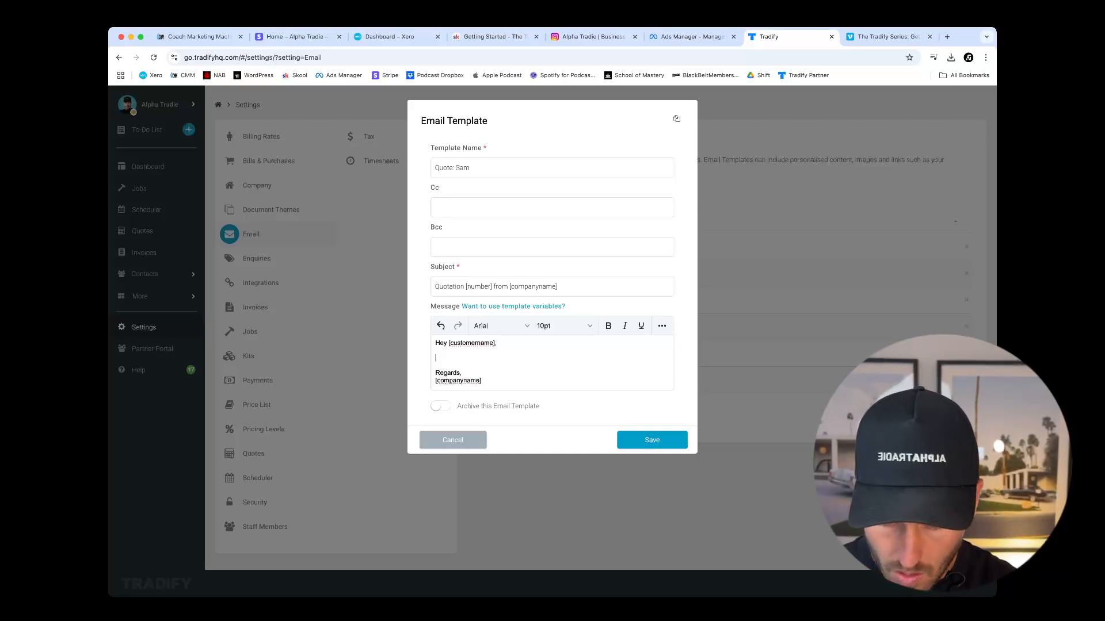
Add the line "Thank you for your RFQ" below the greeting and save the quote email template.
text(Thank you for r)
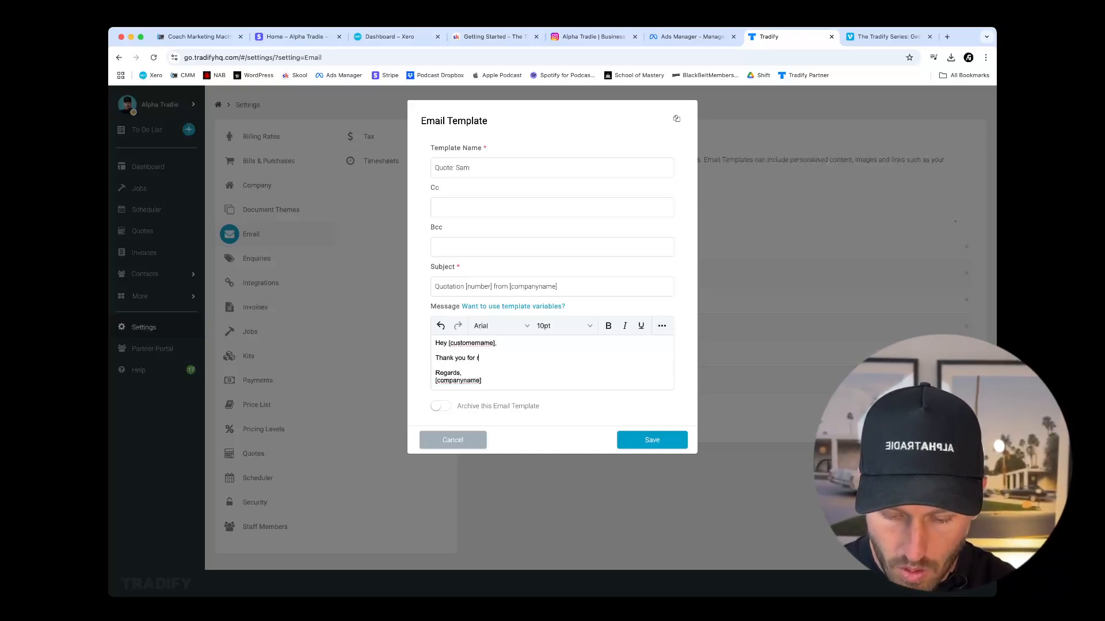
text(equest)
key(BackSpace)
key(BackSpace)
key(BackSpace)
key(BackSpace)
key(BackSpace)
key(BackSpace)
key(BackSpace)
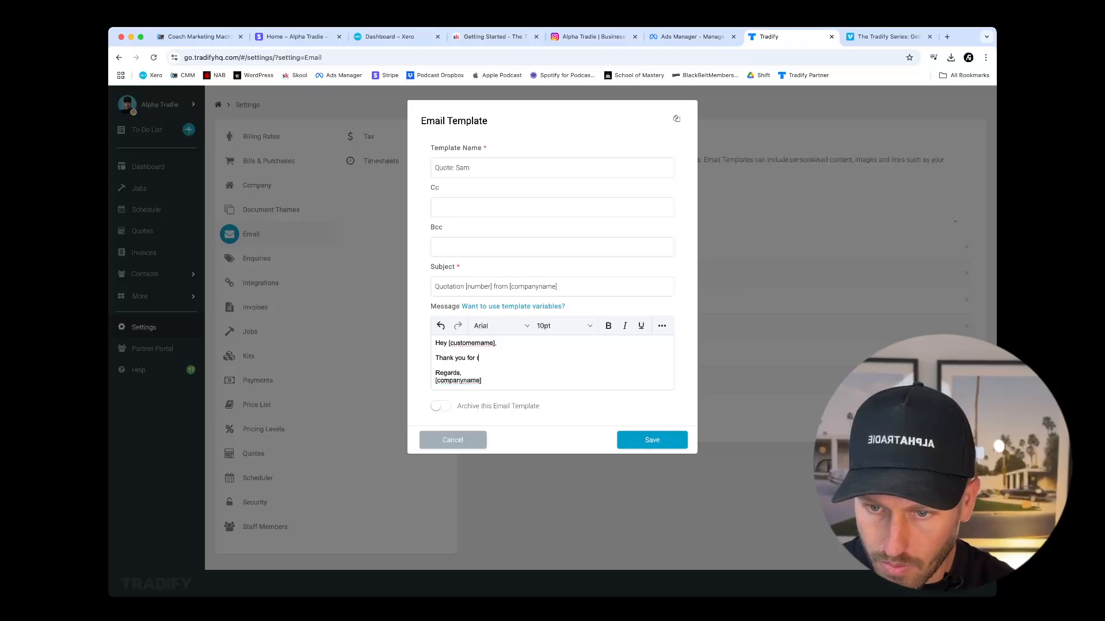
text(your RFQ)
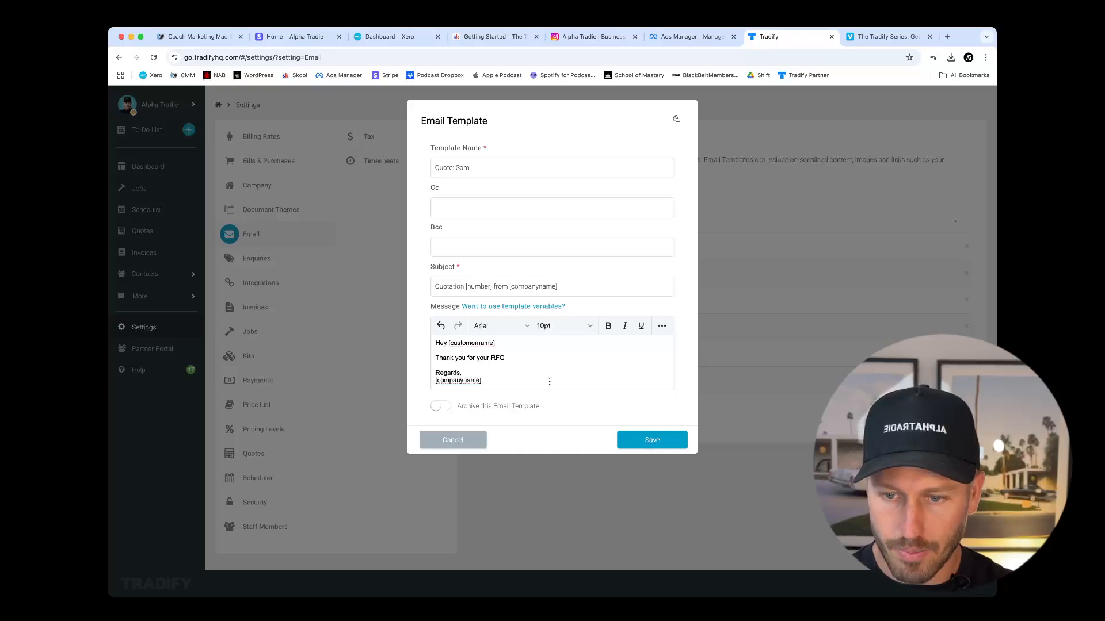
click(652, 441)
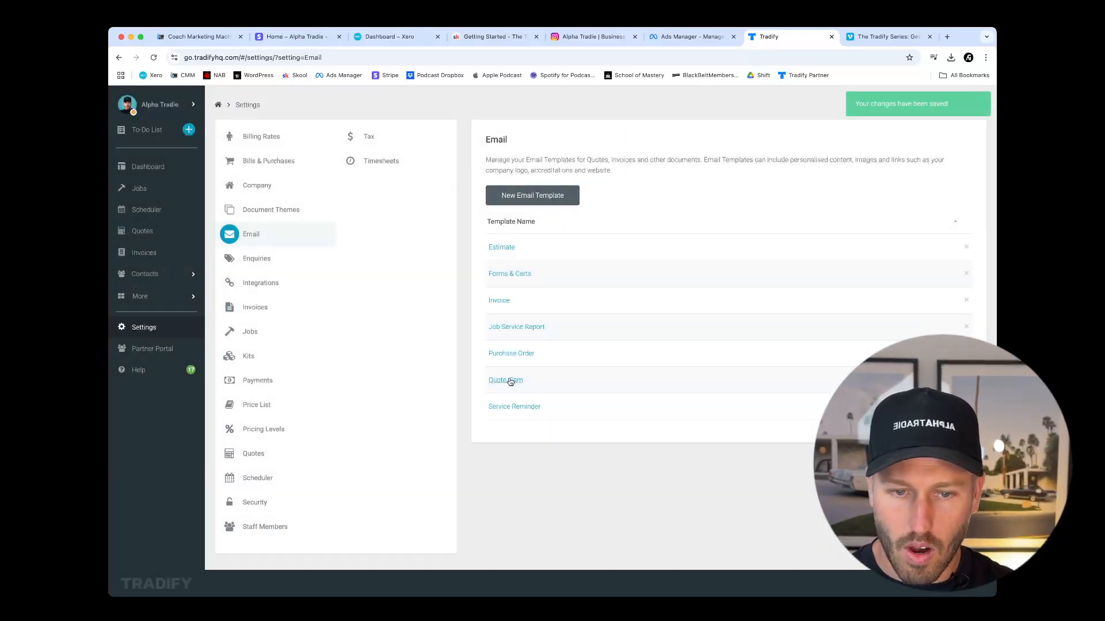
click(517, 203)
click(463, 169)
text(Quot)
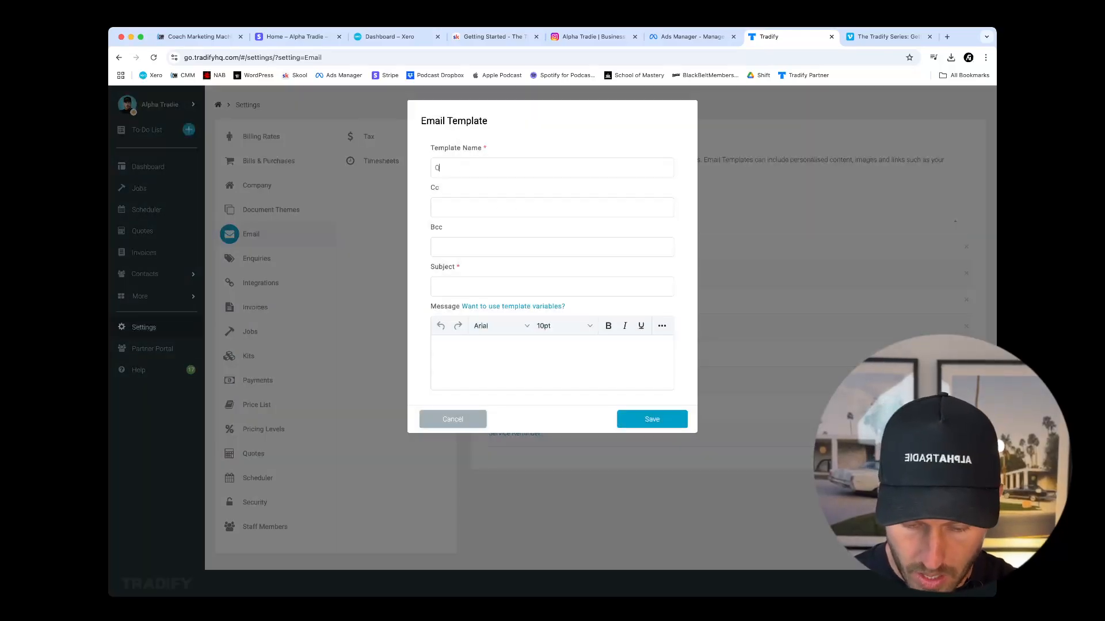
key(BackSpace)
key(BackSpace)
text(o)
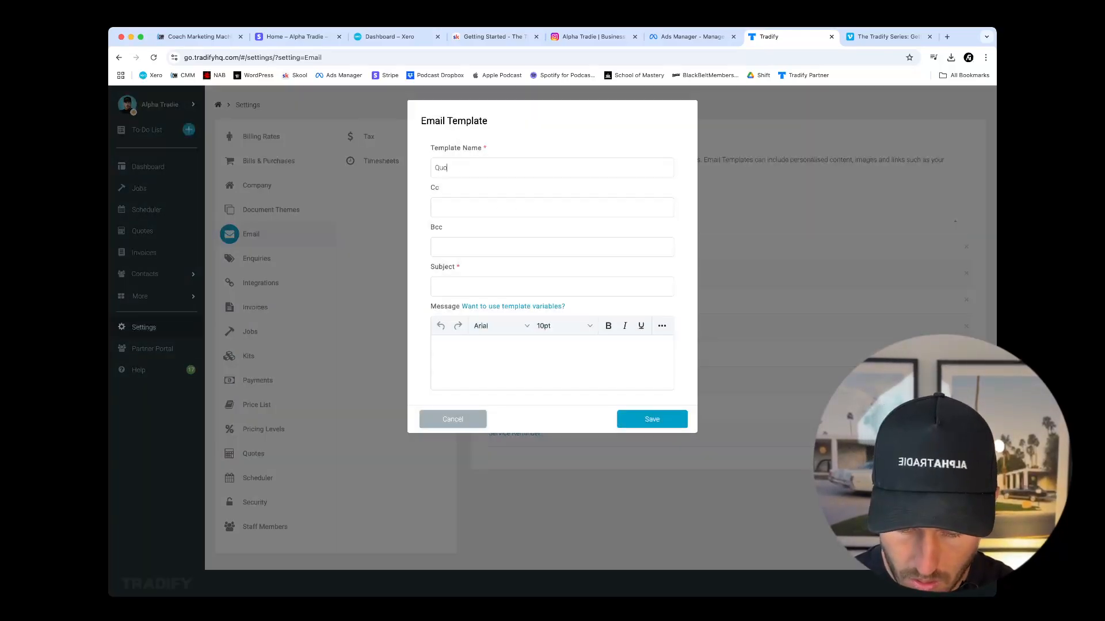
text(te: John)
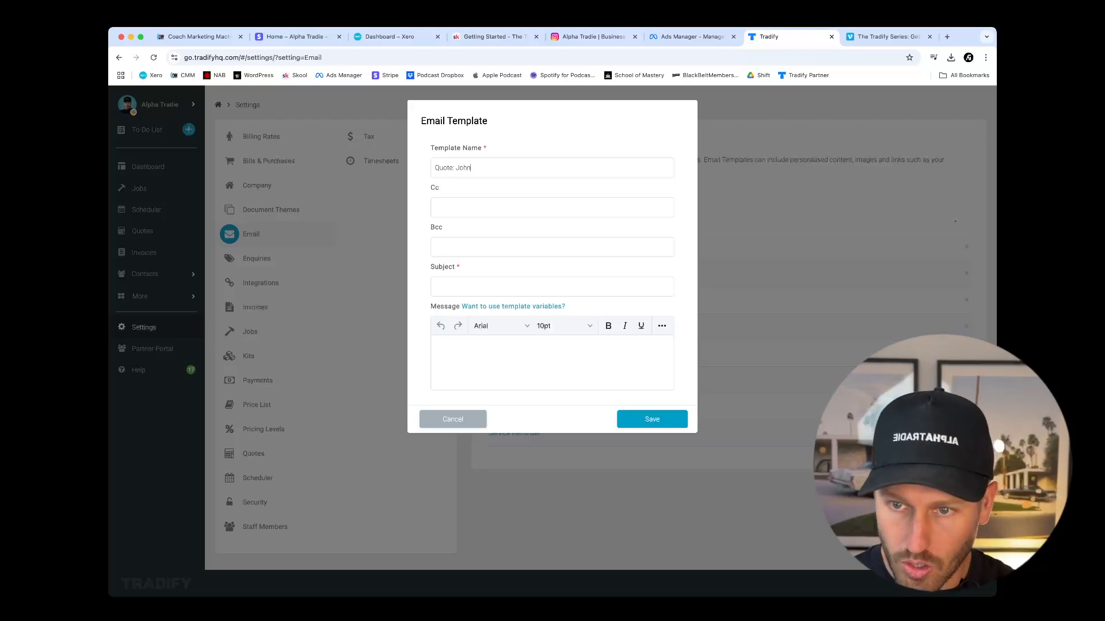
click(458, 343)
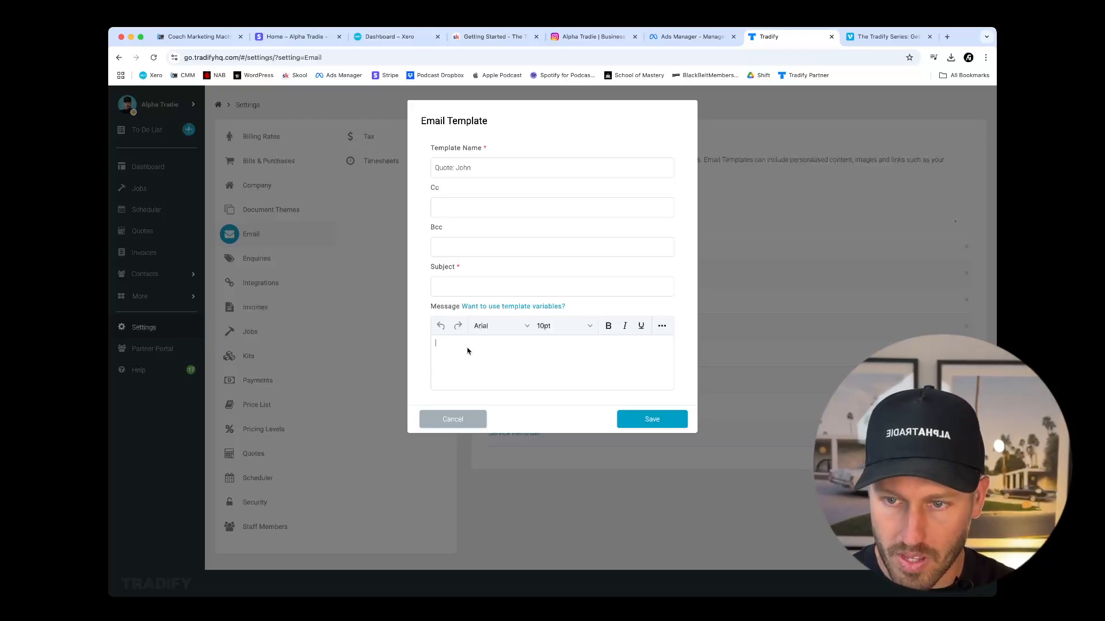
click(638, 418)
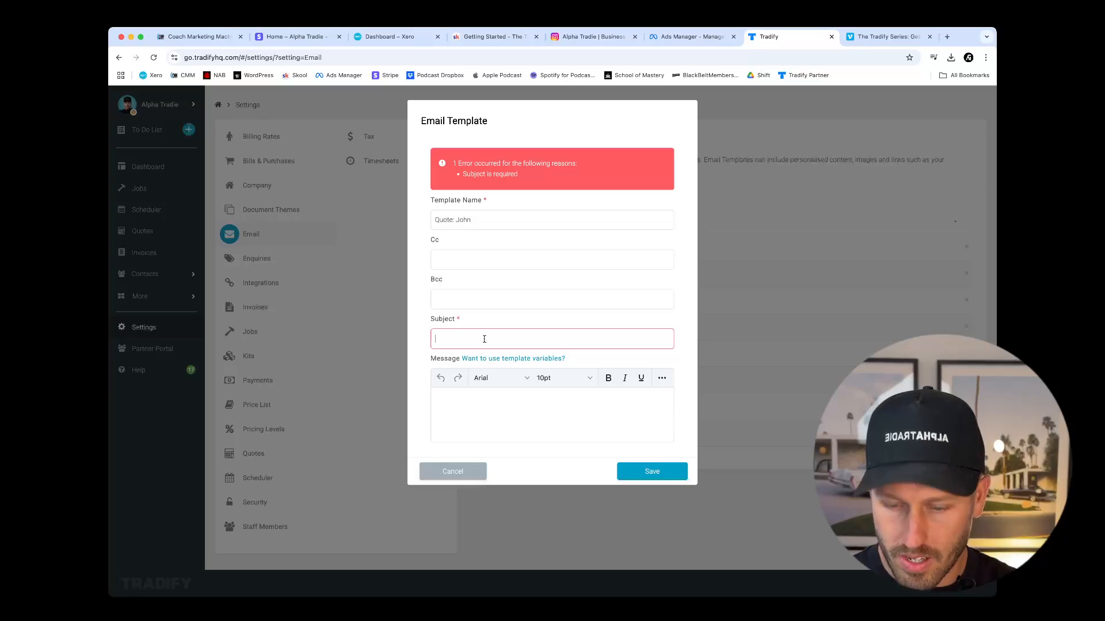
click(477, 471)
Duplicate the existing quote email template, name the copy "Quote:" followed by another person's first name, and save it.
click(501, 380)
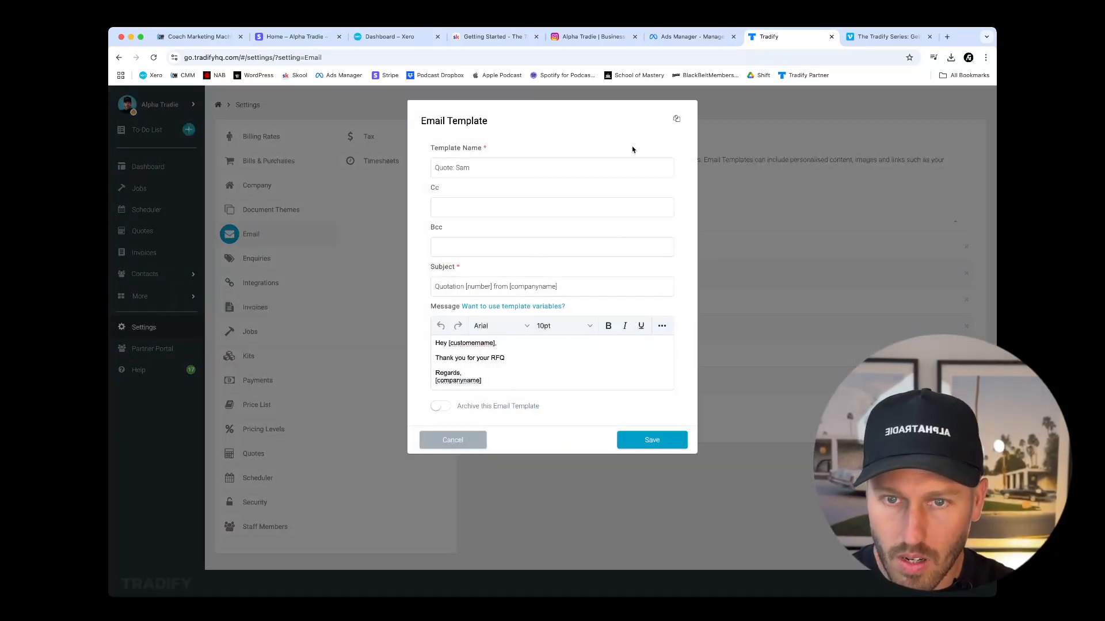
click(678, 121)
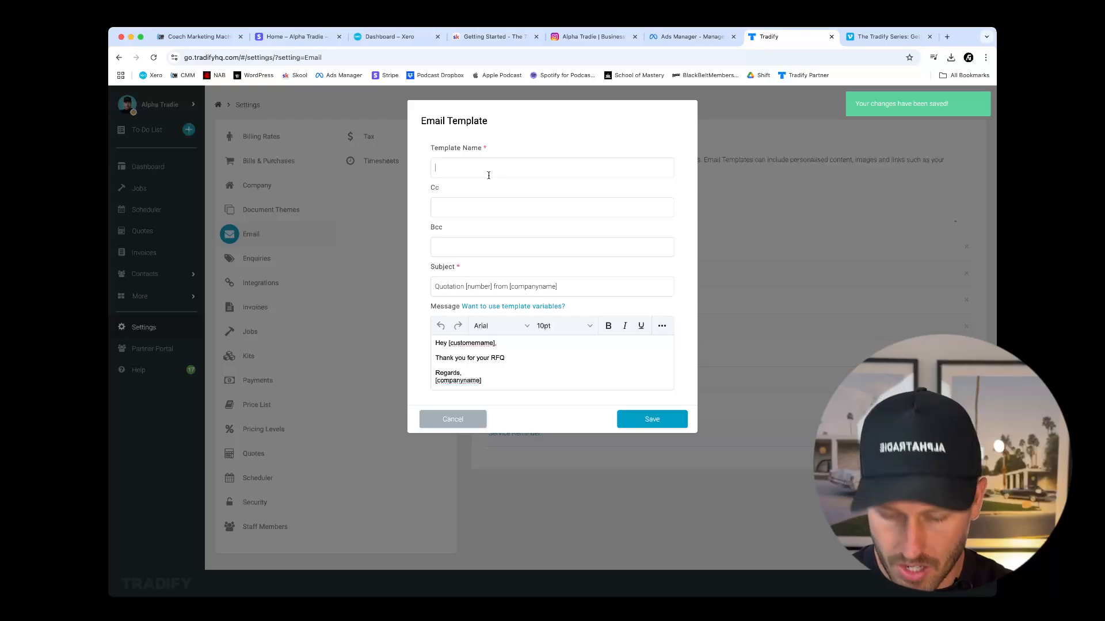
text(Quote: Joh)
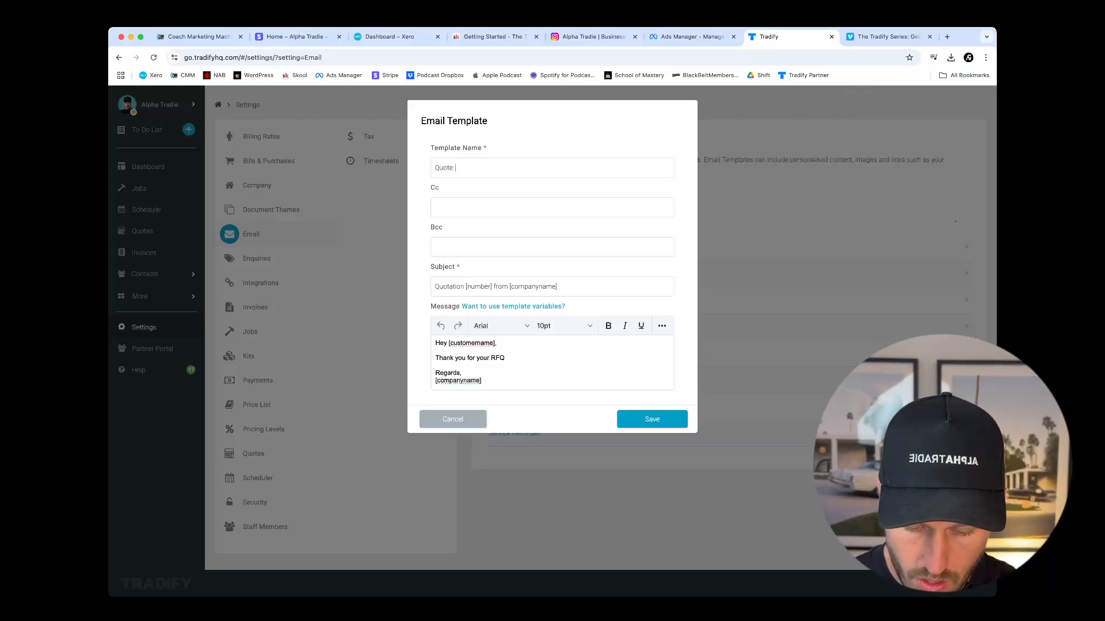
drag(493, 285, 436, 287)
click(503, 350)
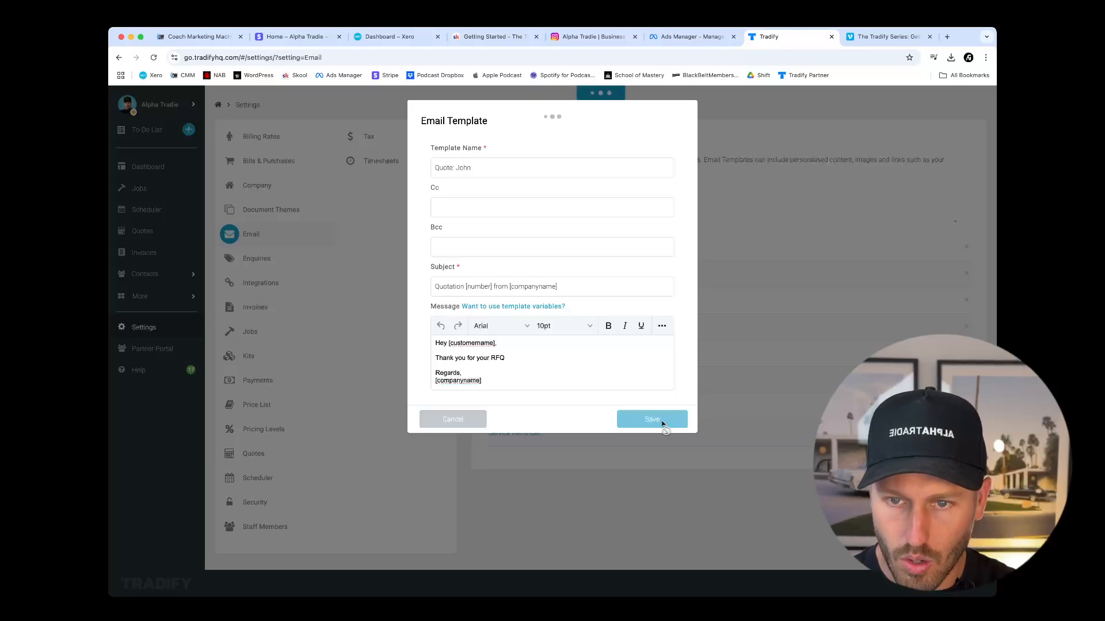
click(661, 421)
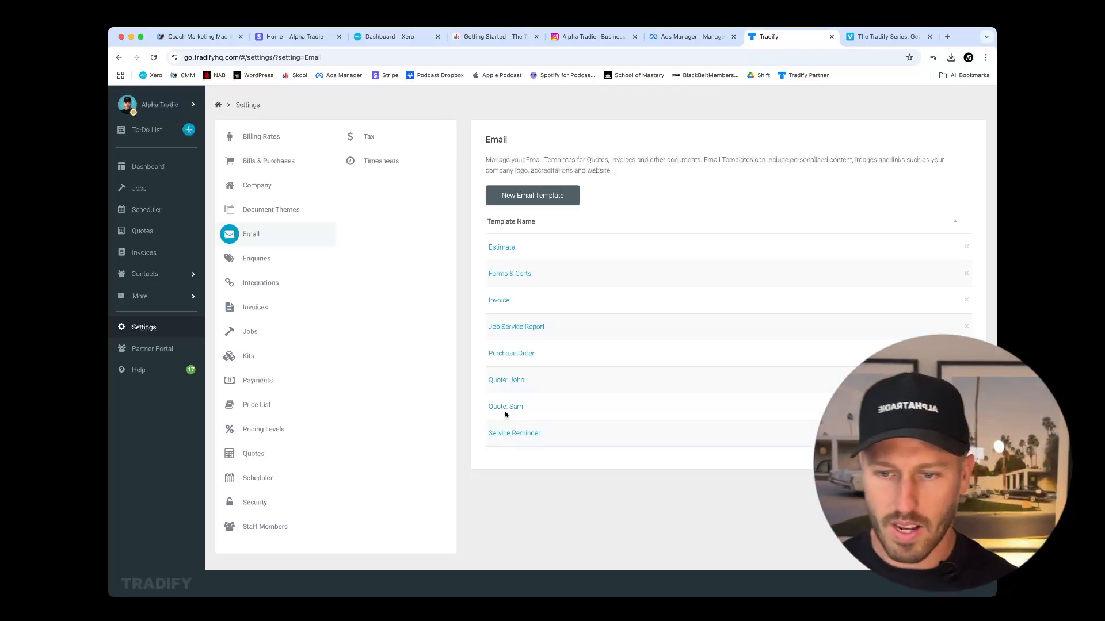
click(512, 407)
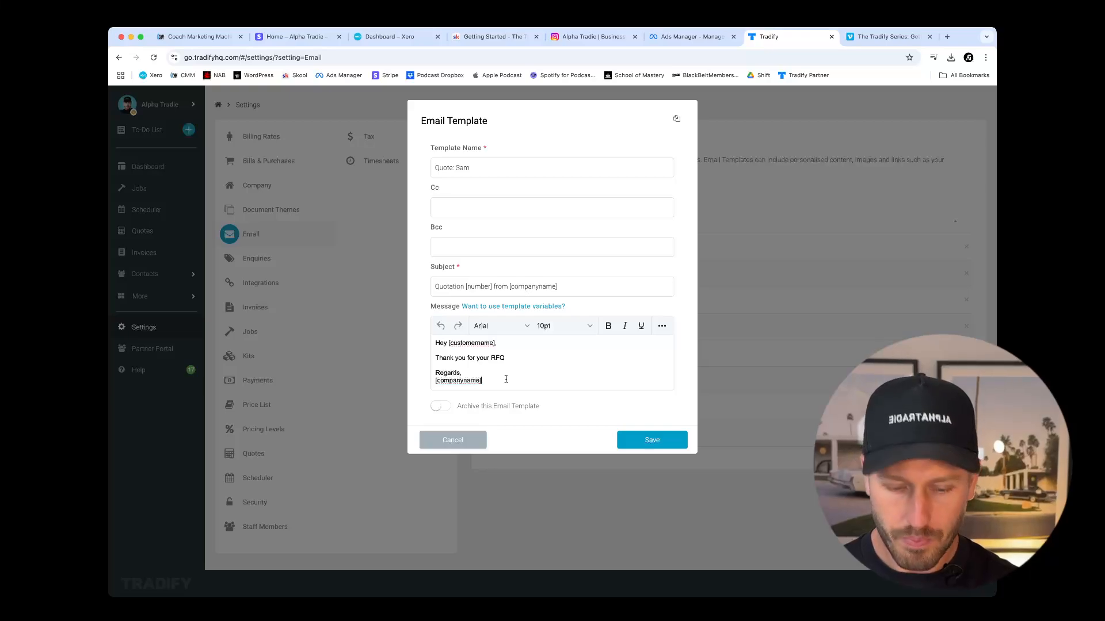
key(Return)
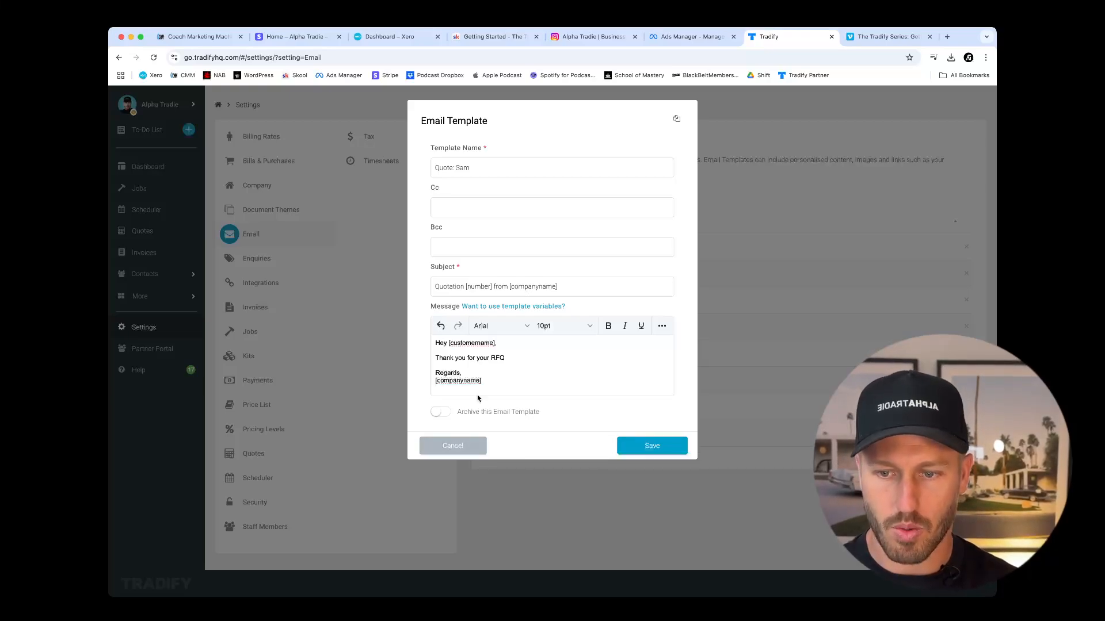
click(459, 446)
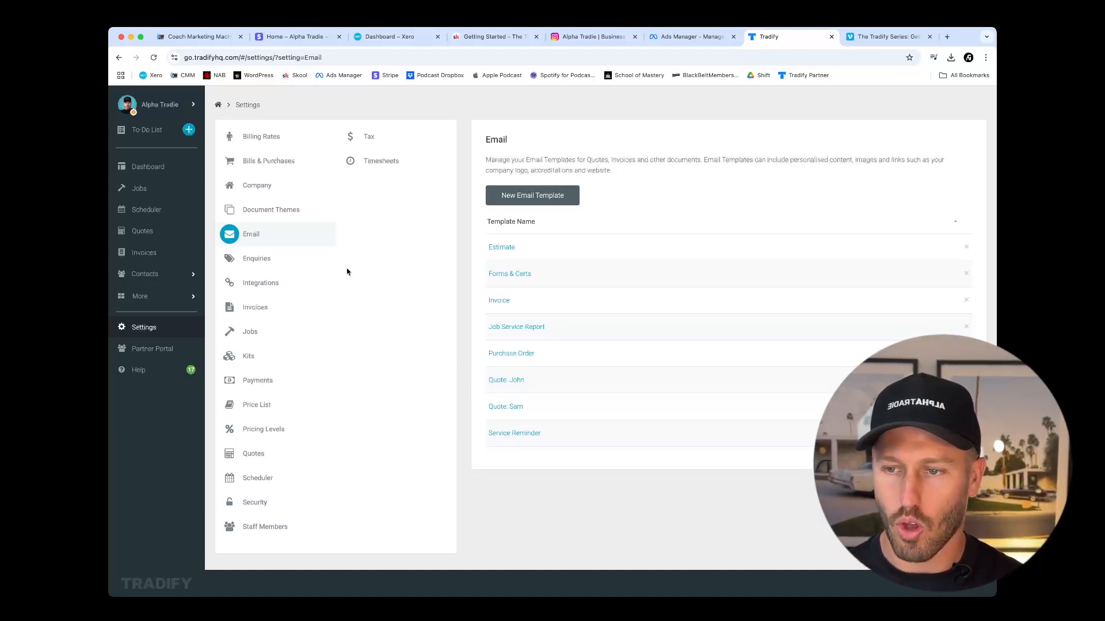
Review the Enquiries settings and the available accounting integrations.
click(285, 262)
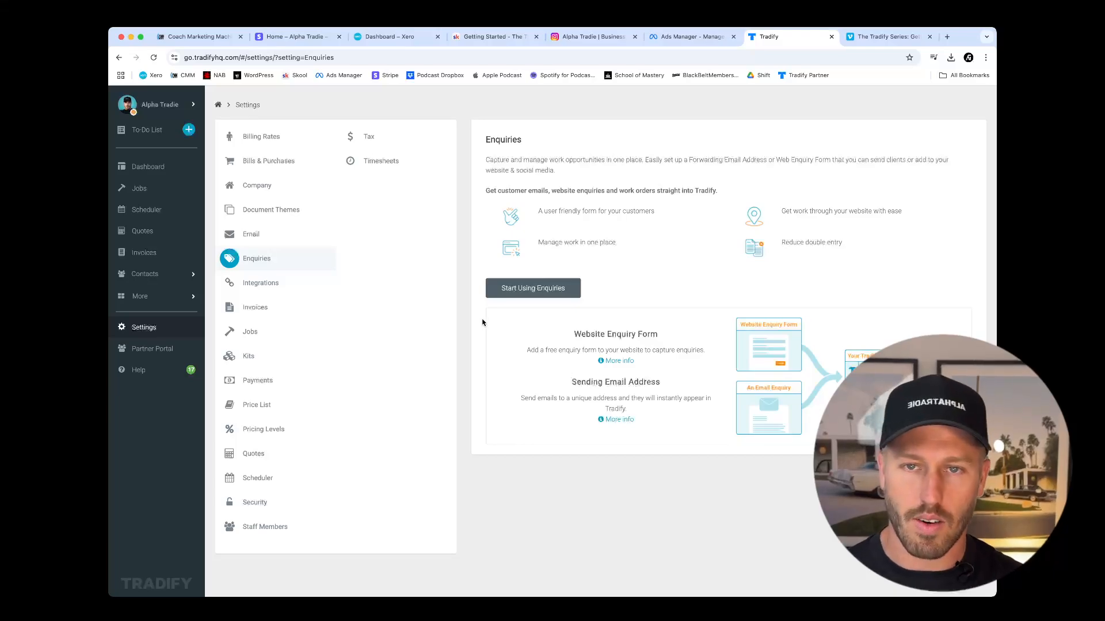
click(258, 283)
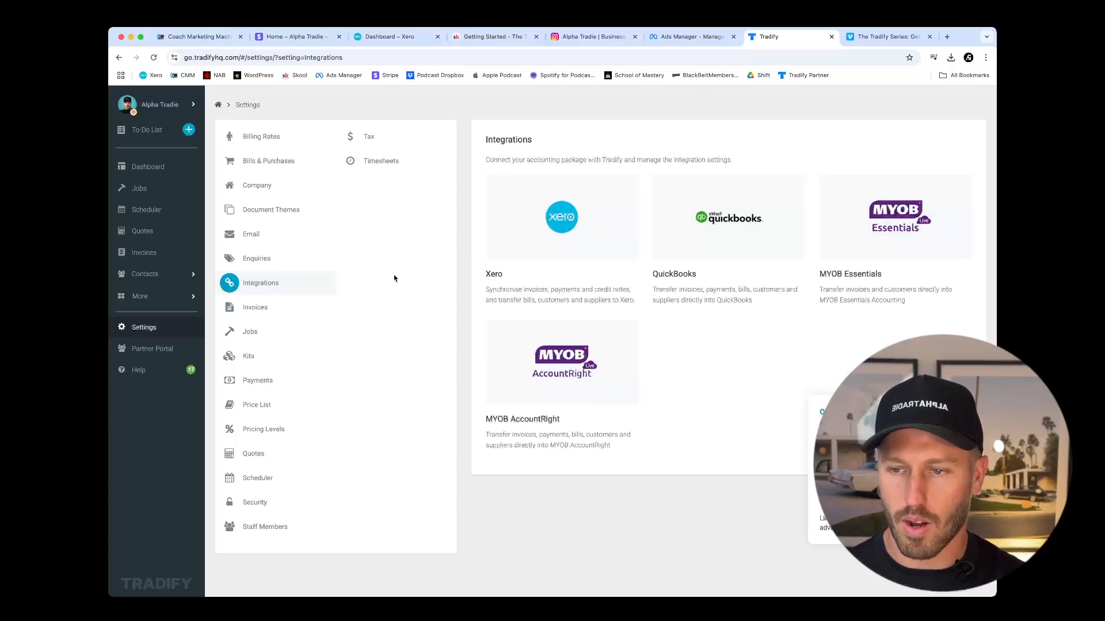
Set the next invoice number to 00221 in the Invoices settings and save the change.
click(278, 311)
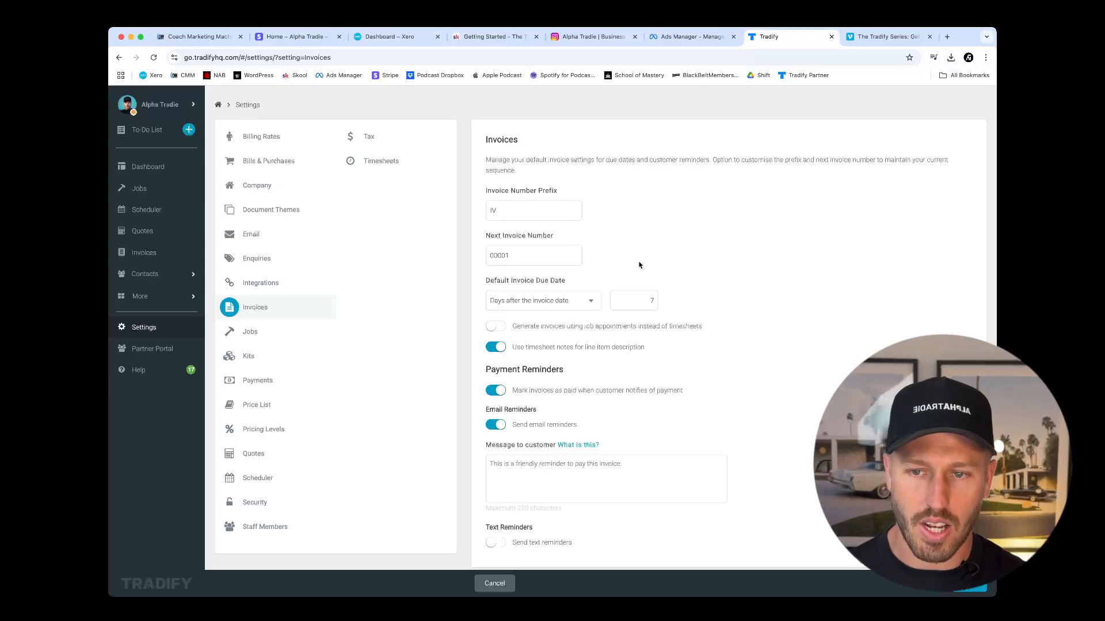
double_click(506, 256)
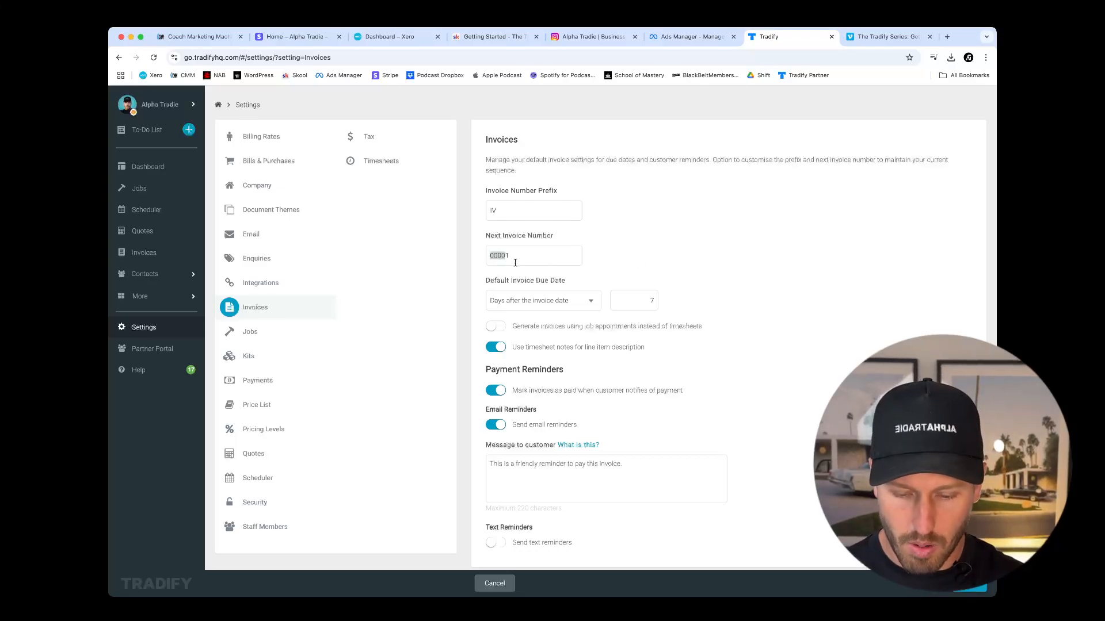
key(Right)
text(2)
key(BackSpace)
text(2)
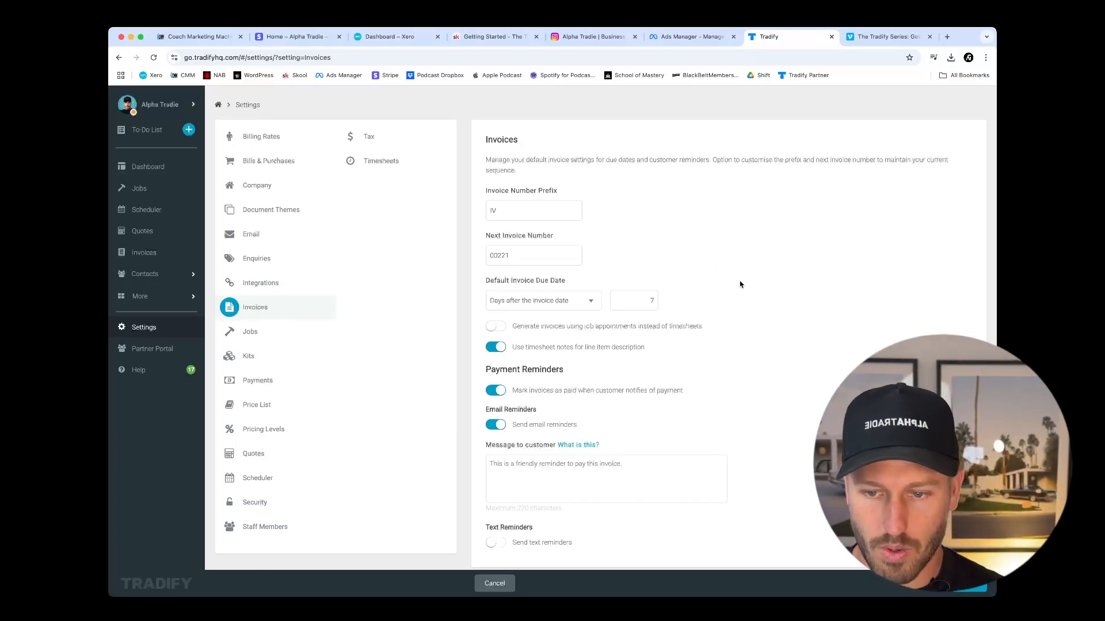
scroll(740, 285, down, 1)
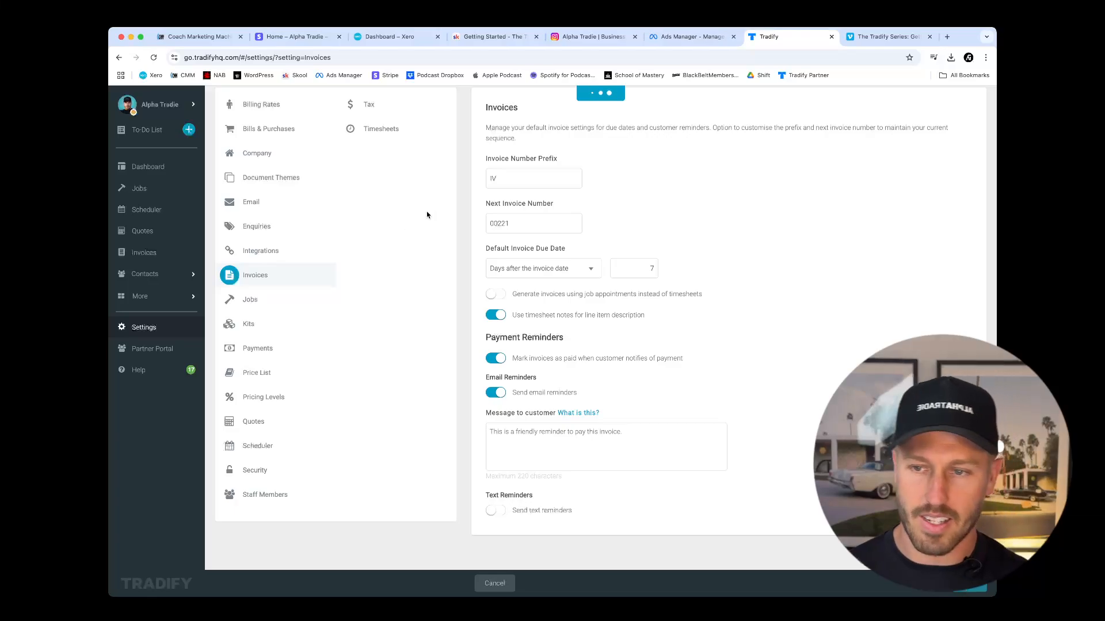
Set the next job number to 00121 in the Jobs settings.
click(278, 301)
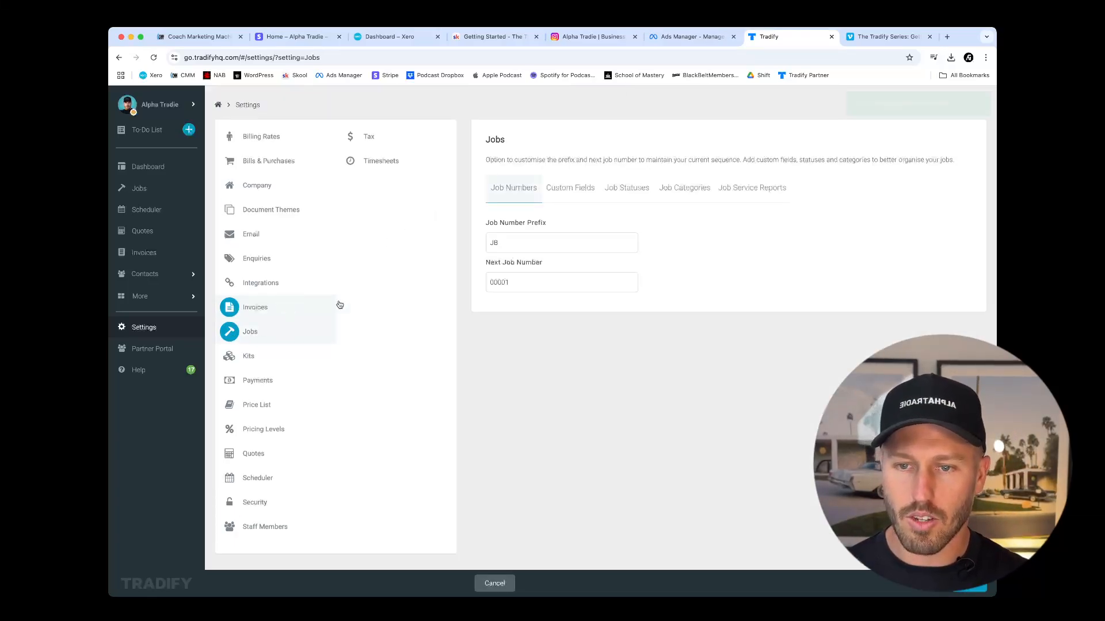
double_click(532, 282)
click(505, 282)
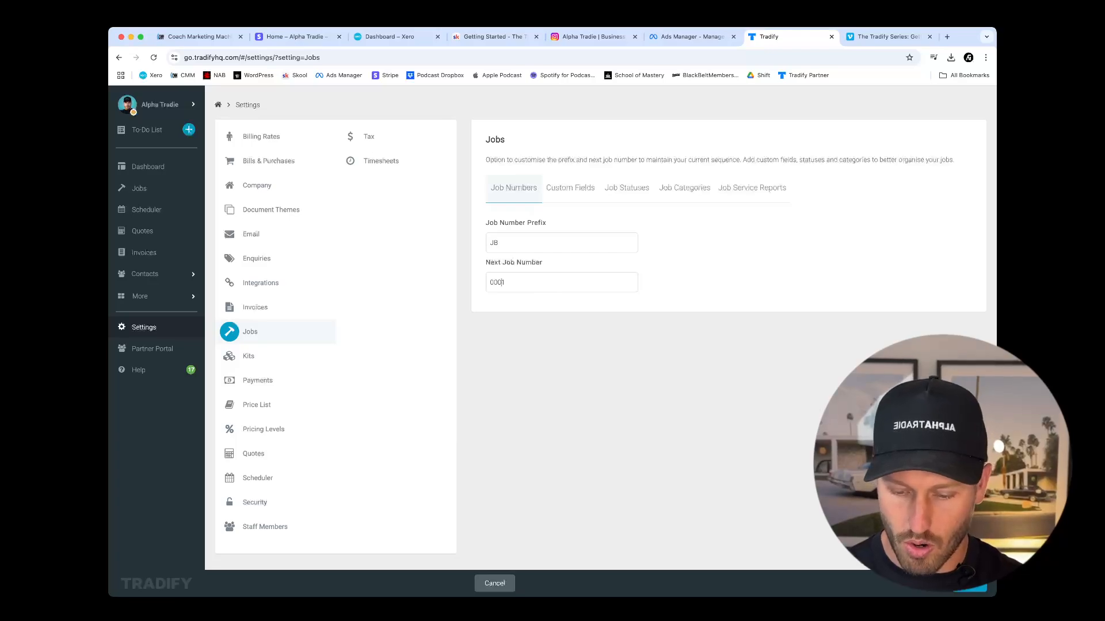
text(21)
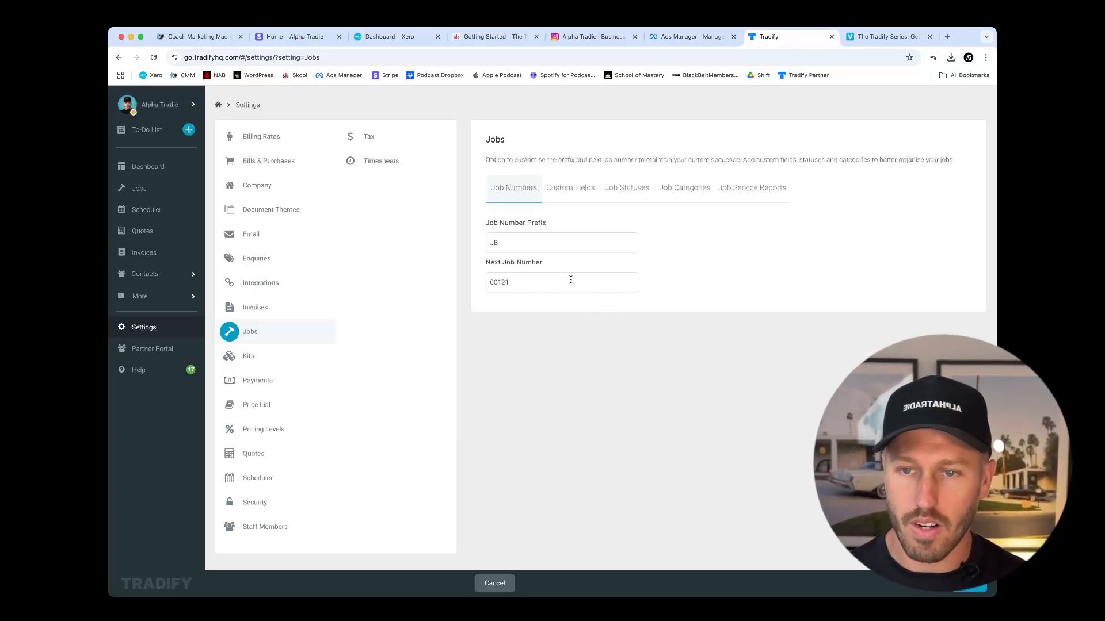
Examine the four custom fields available for jobs.
click(568, 191)
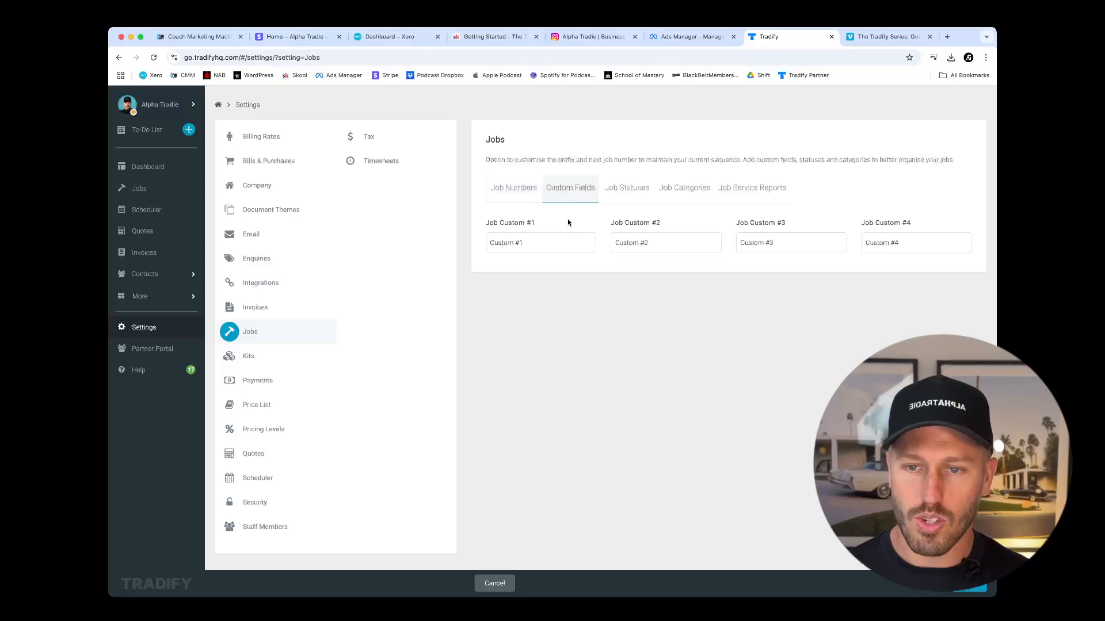
click(545, 242)
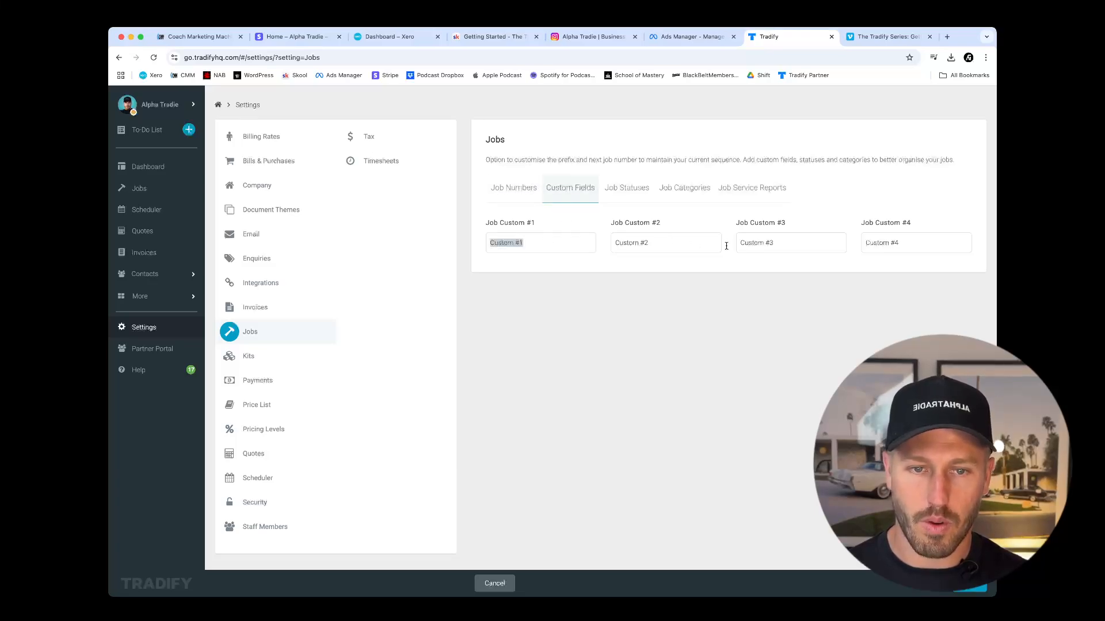
click(556, 244)
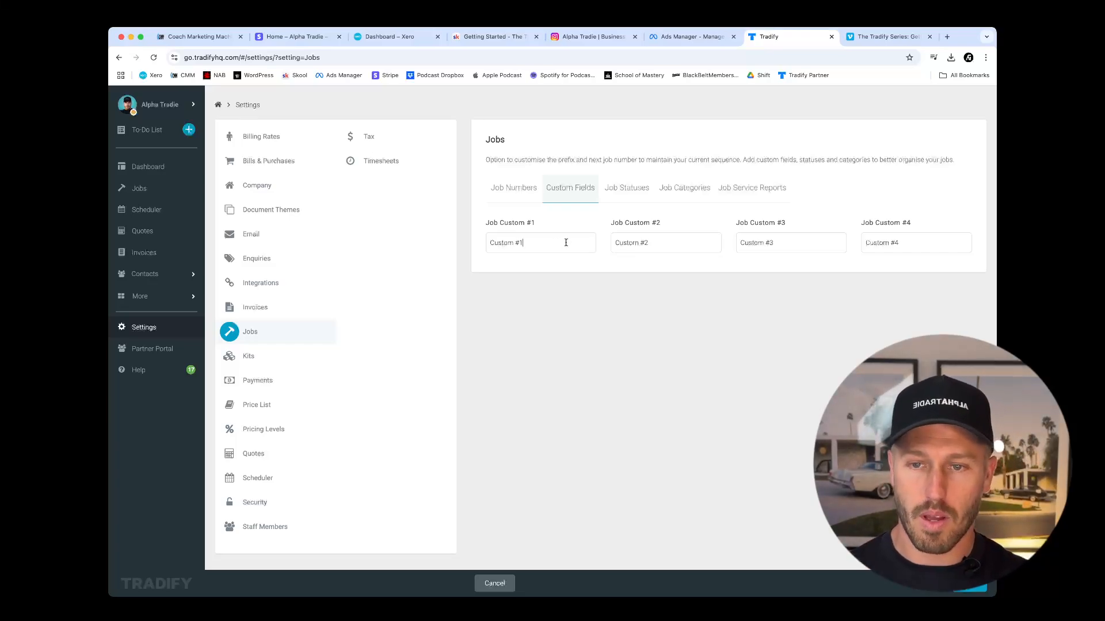
Change the highlight colour of the Unassigned job status to light grey and save it.
click(628, 190)
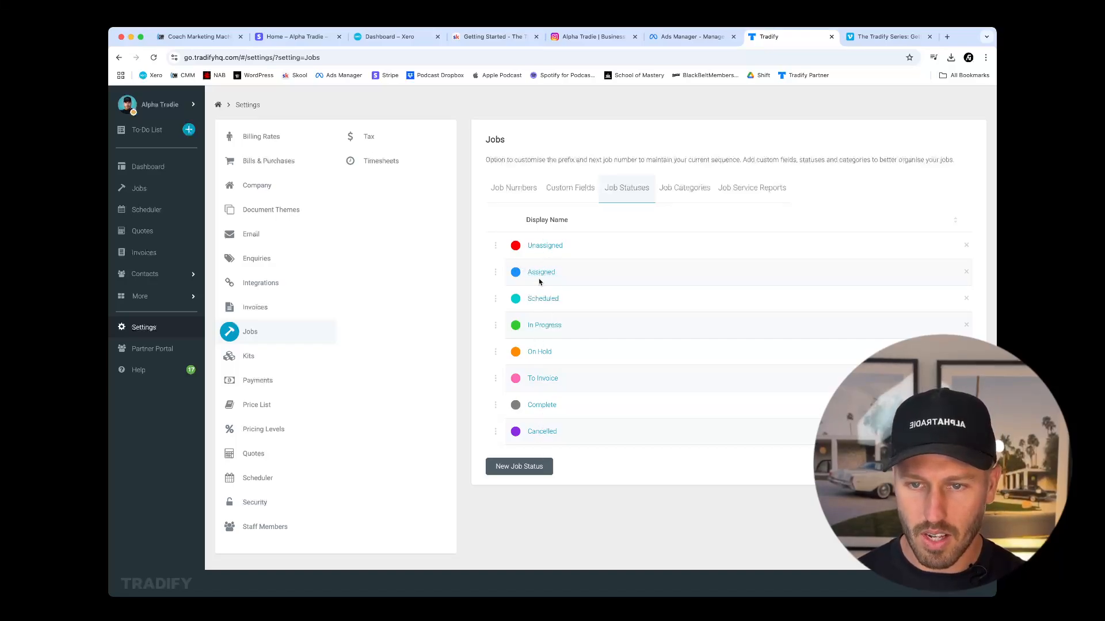
click(537, 249)
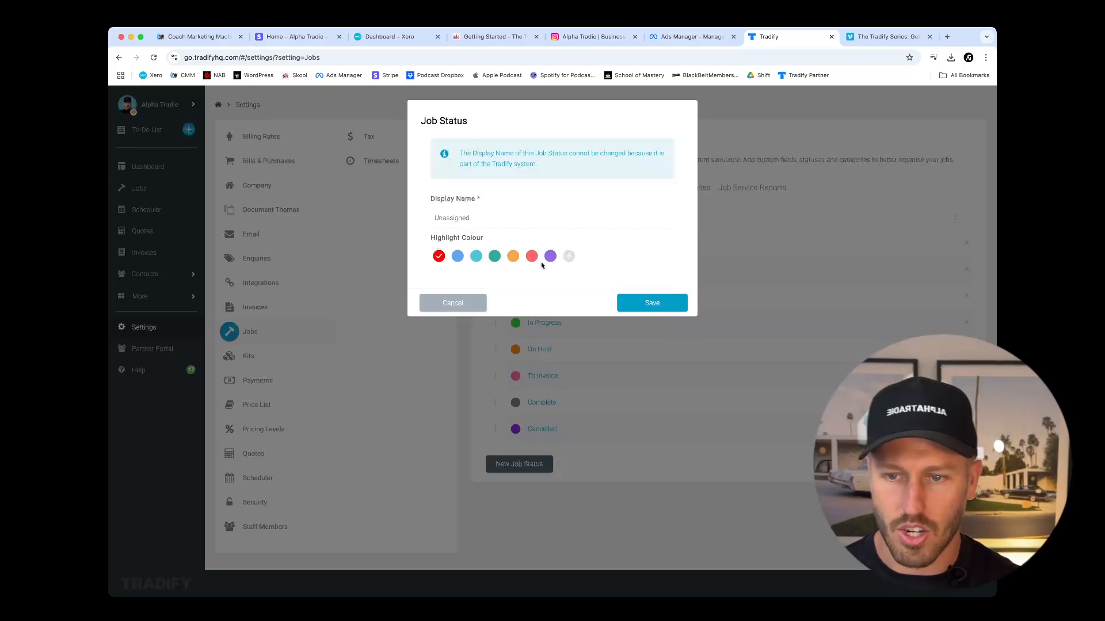
click(569, 256)
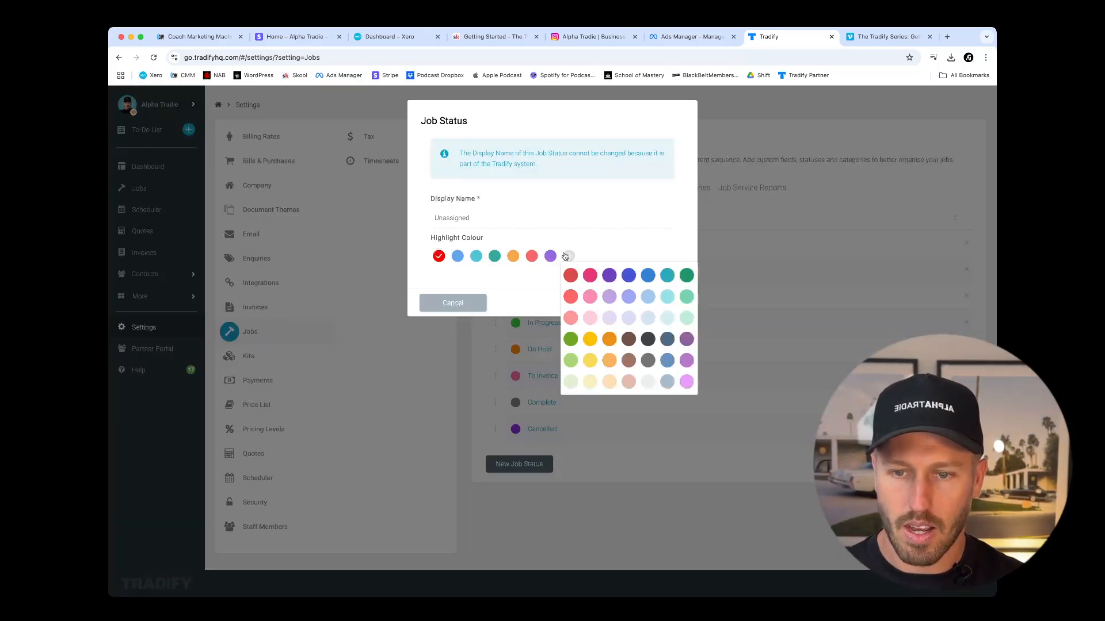
click(648, 382)
click(648, 303)
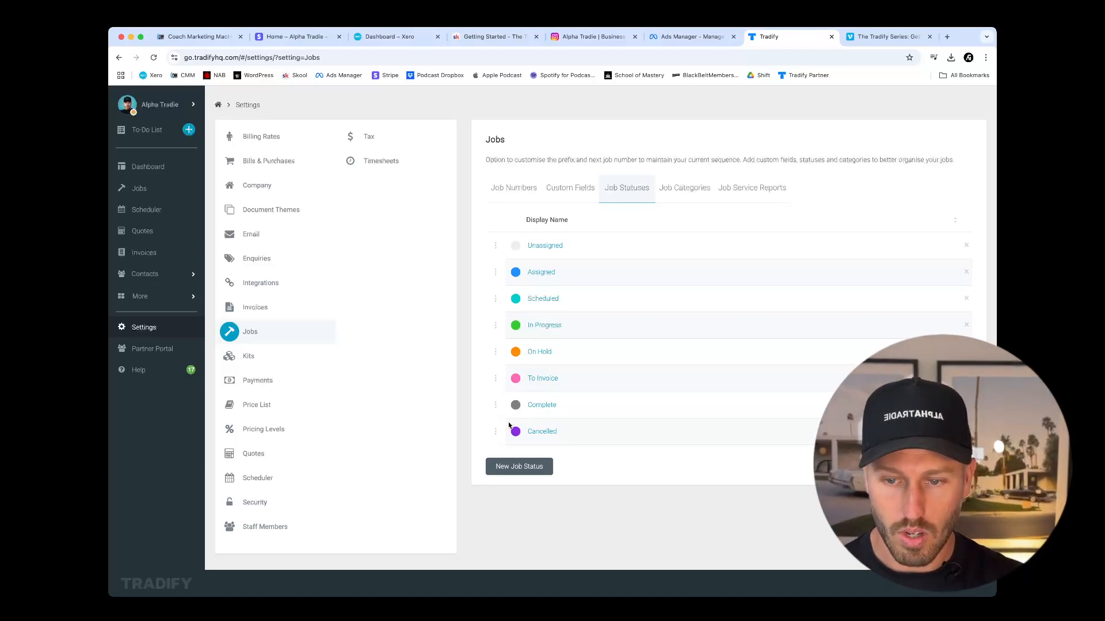
Create a red job status named "---OFFICE USE ONLY---", save it and move it between On Hold and To Invoice.
click(512, 466)
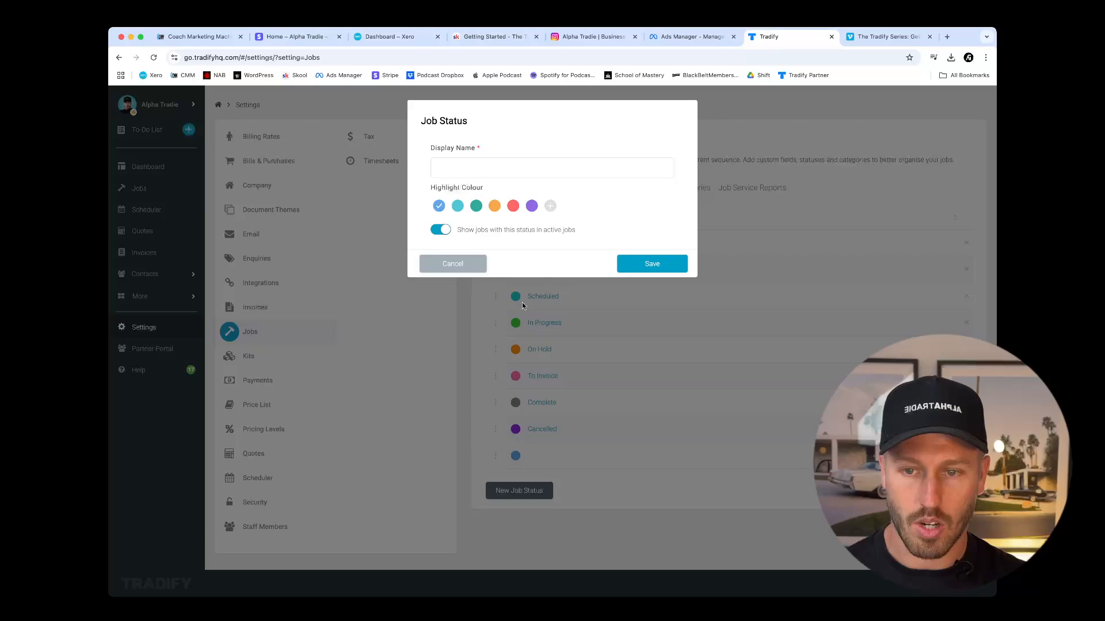
click(550, 206)
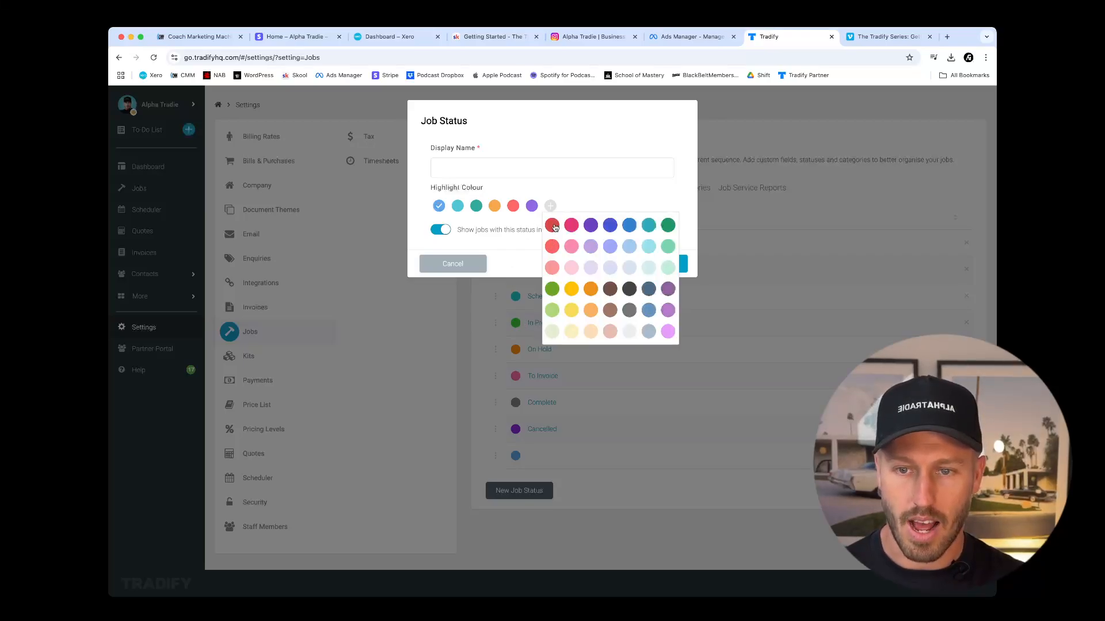
click(553, 227)
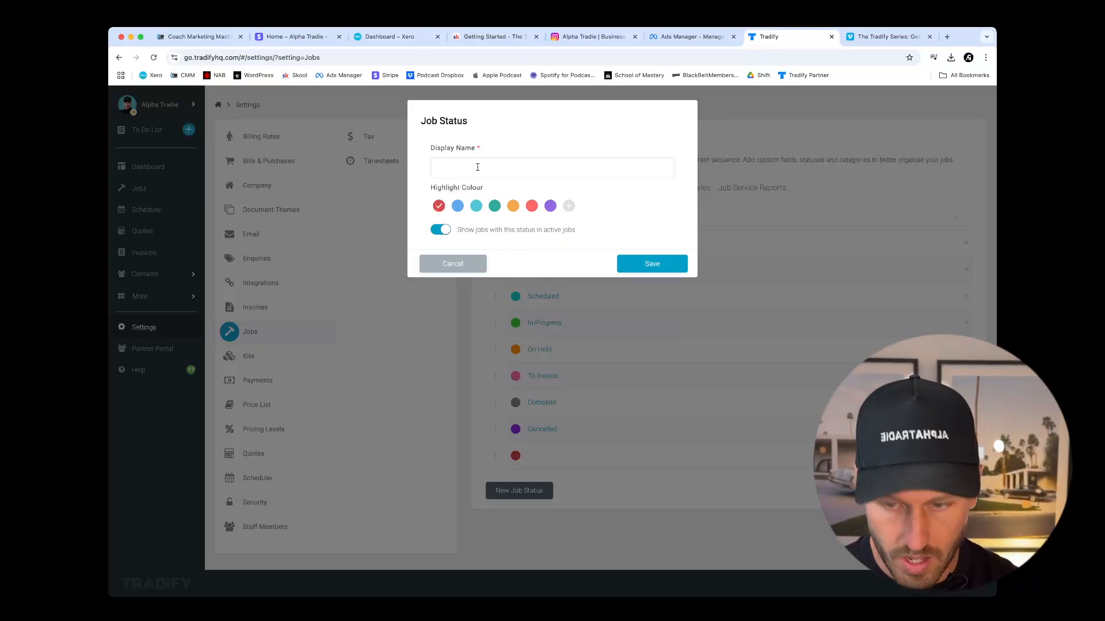
text(---OFFICE USE ONLY---)
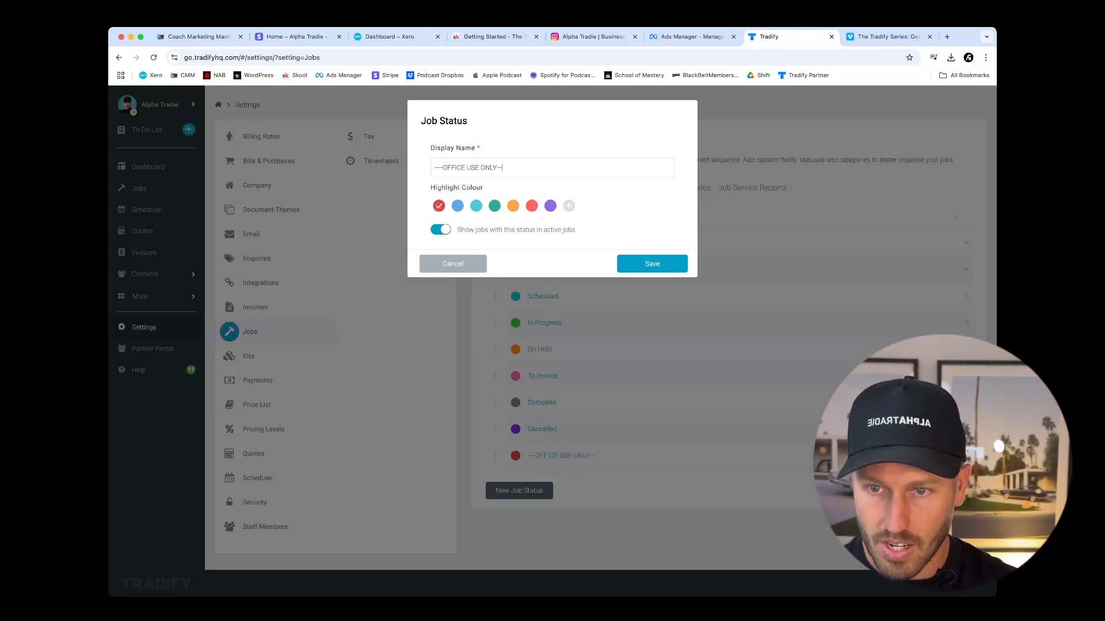
click(648, 264)
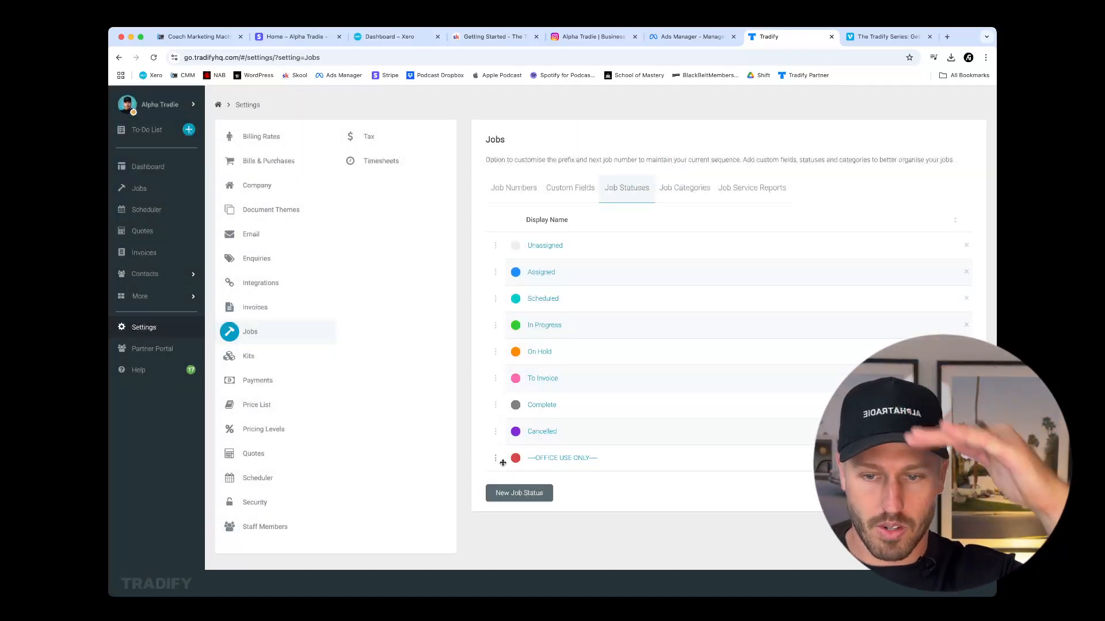
drag(496, 460, 500, 380)
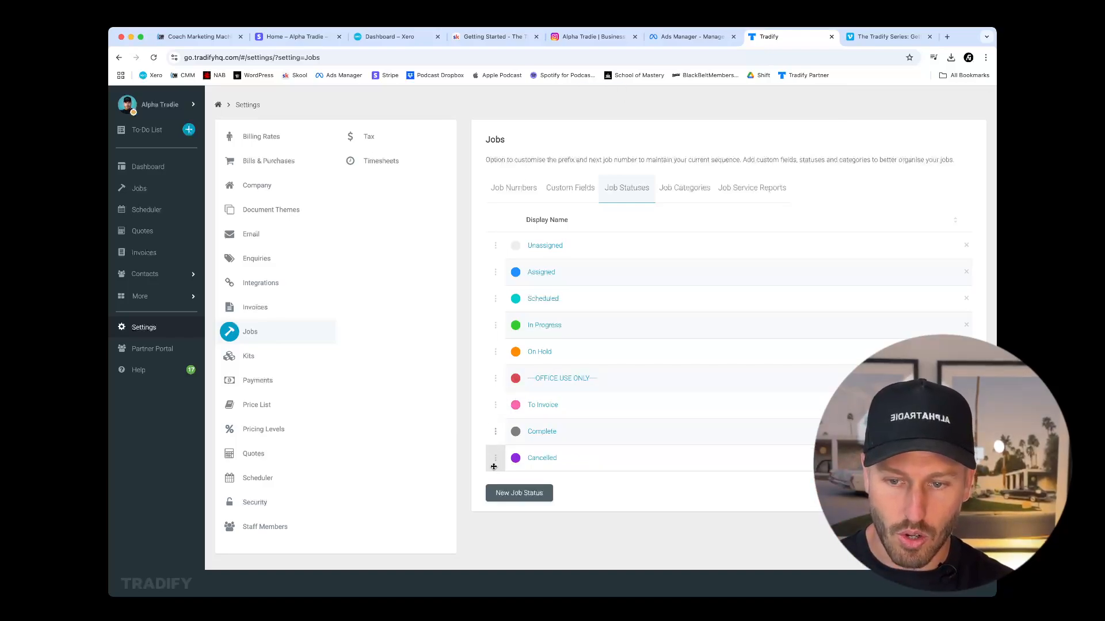
Move the Cancelled job status above Complete and rename the To Invoice status as "To Invoice: Quoted".
drag(494, 461, 495, 433)
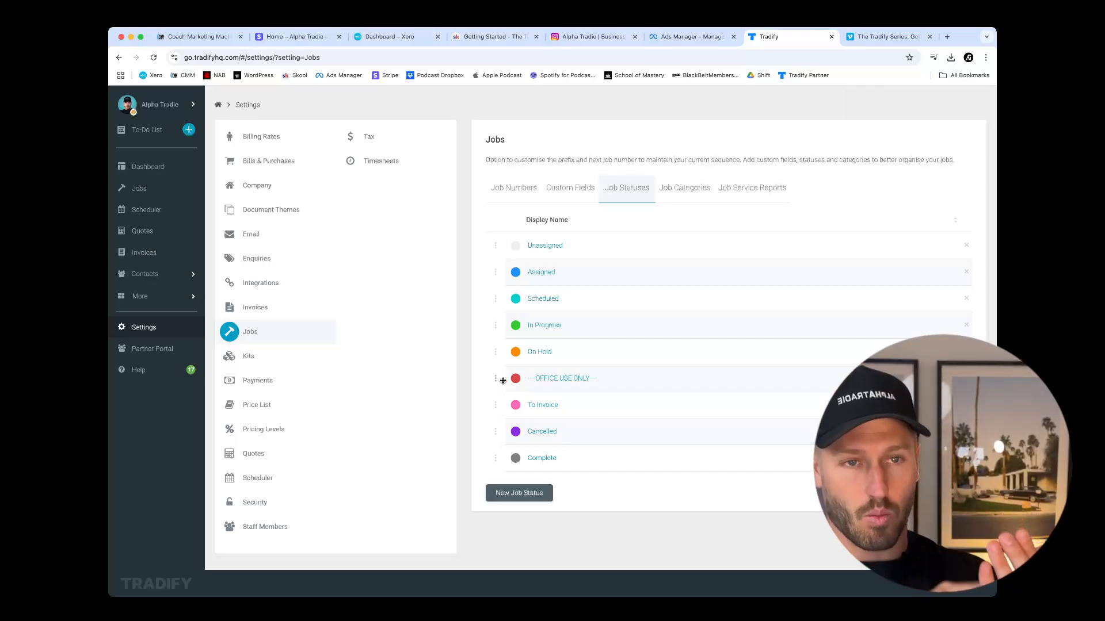
click(534, 406)
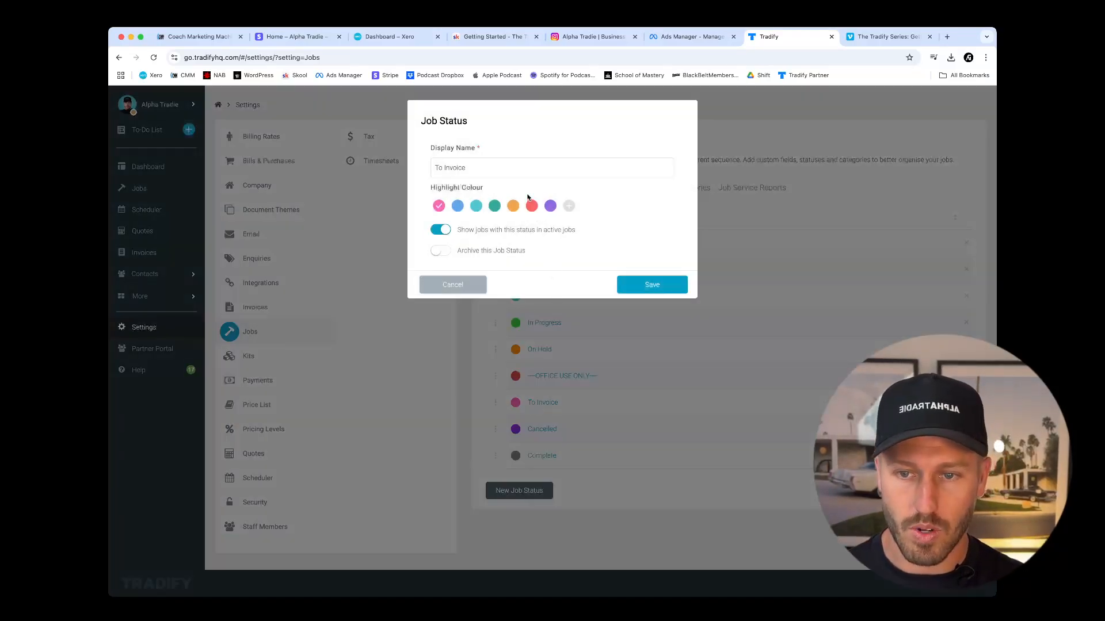
triple_click(503, 167)
click(503, 167)
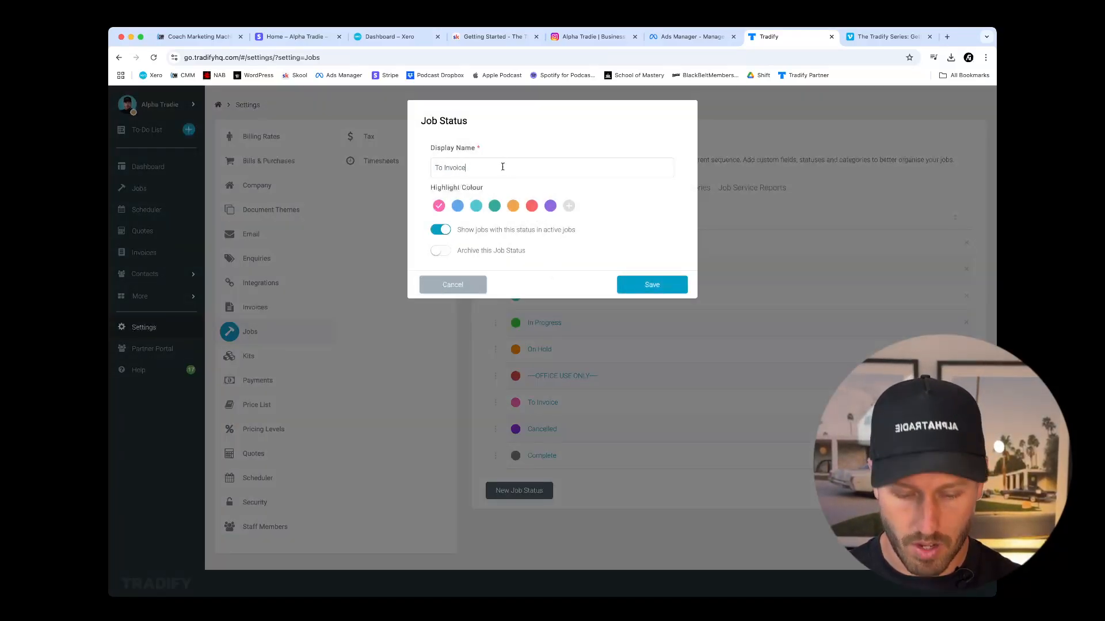
text(: Quoted)
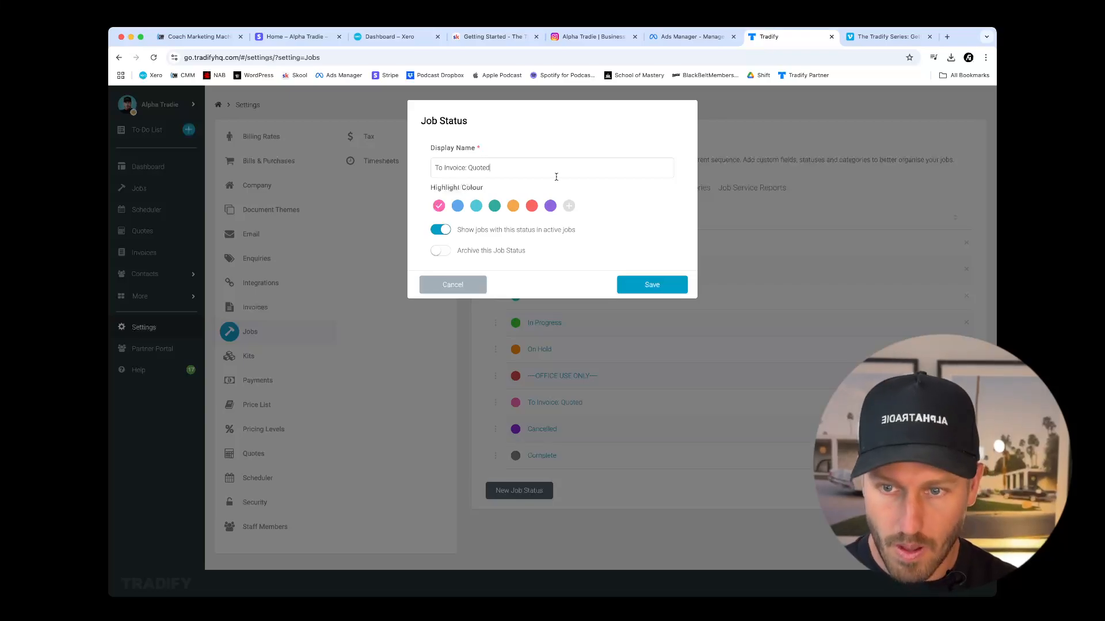
click(659, 287)
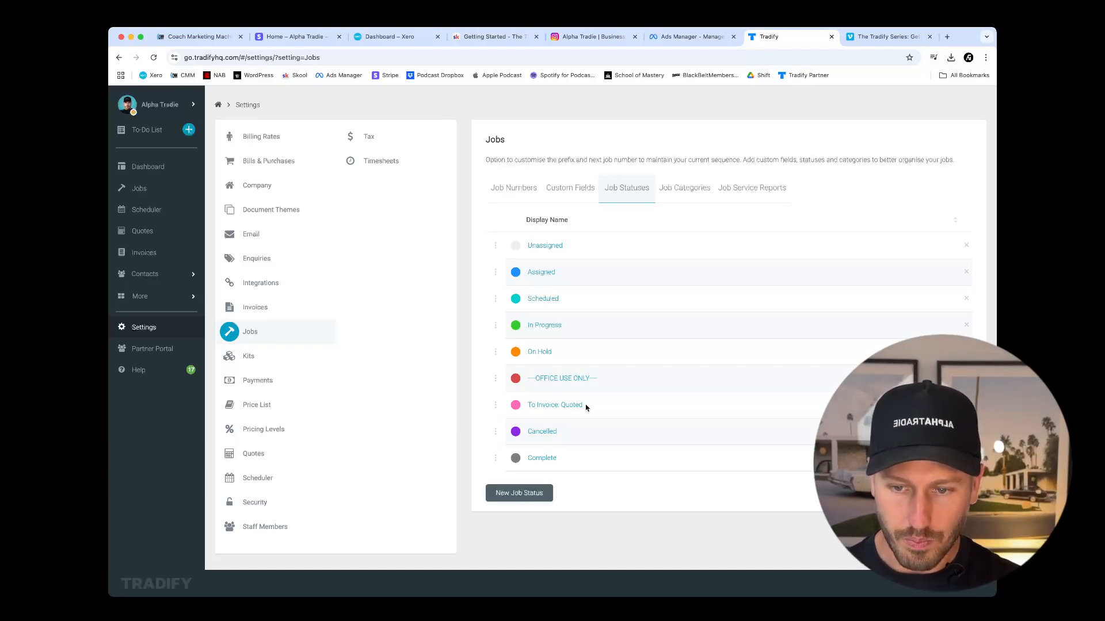
Create a light pink job status named "To Invoice: Charge-Up", save it and place it directly below To Invoice: Quoted.
click(518, 495)
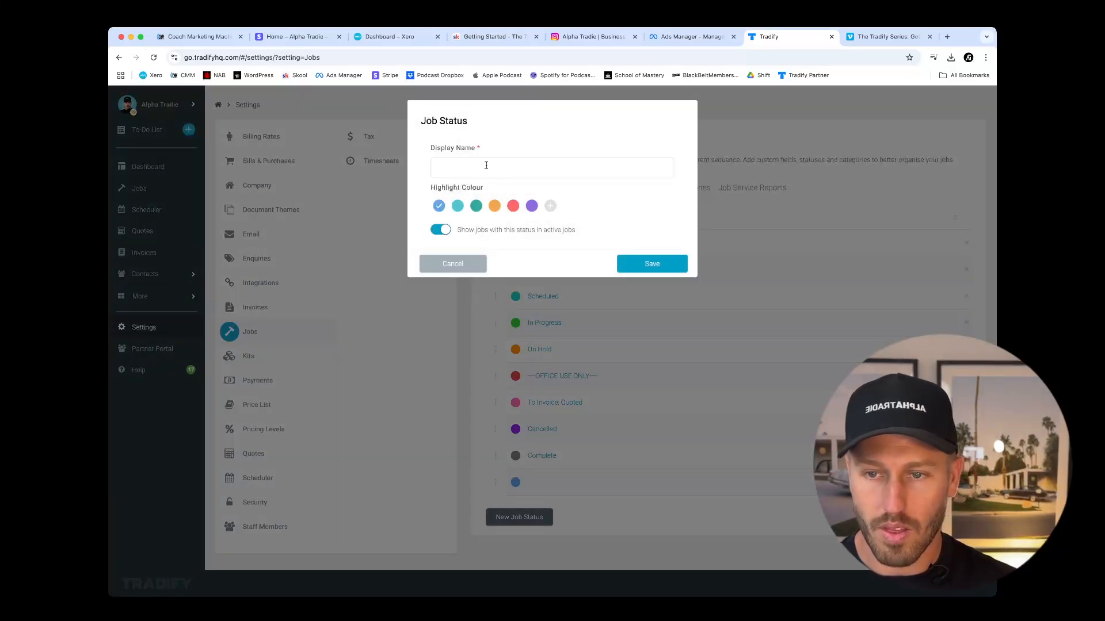
text(To Invoic)
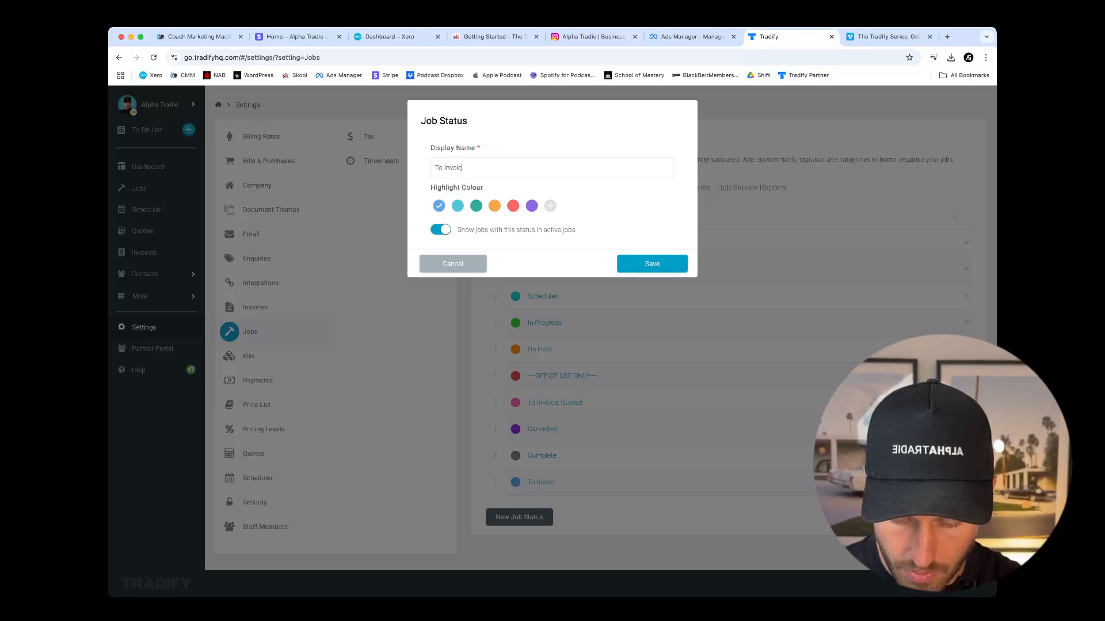
text(e: Charge-Up)
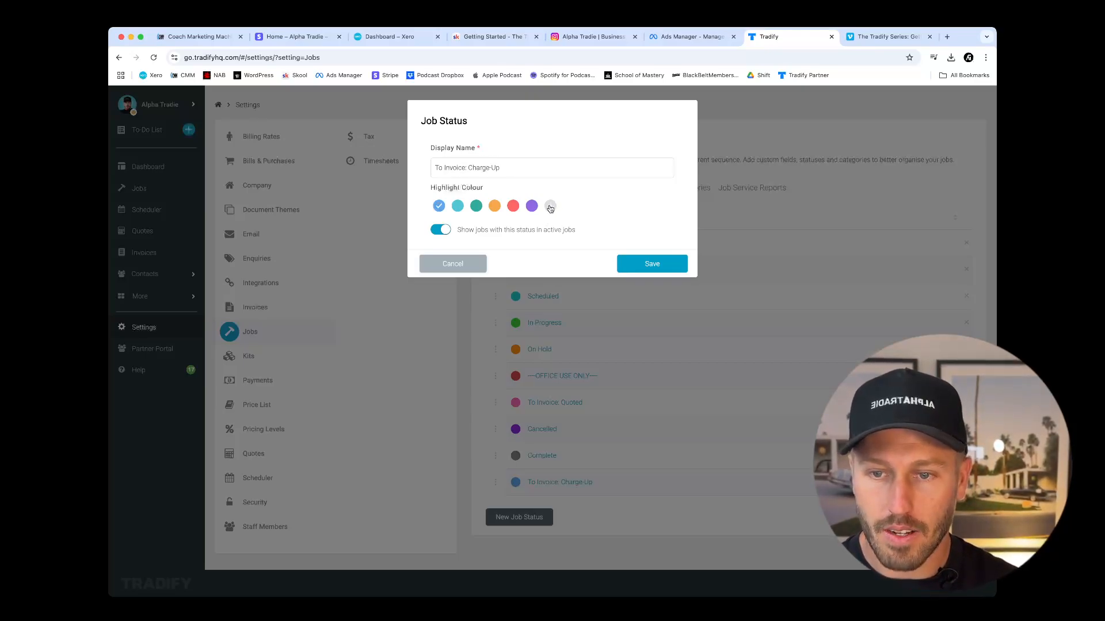
click(550, 207)
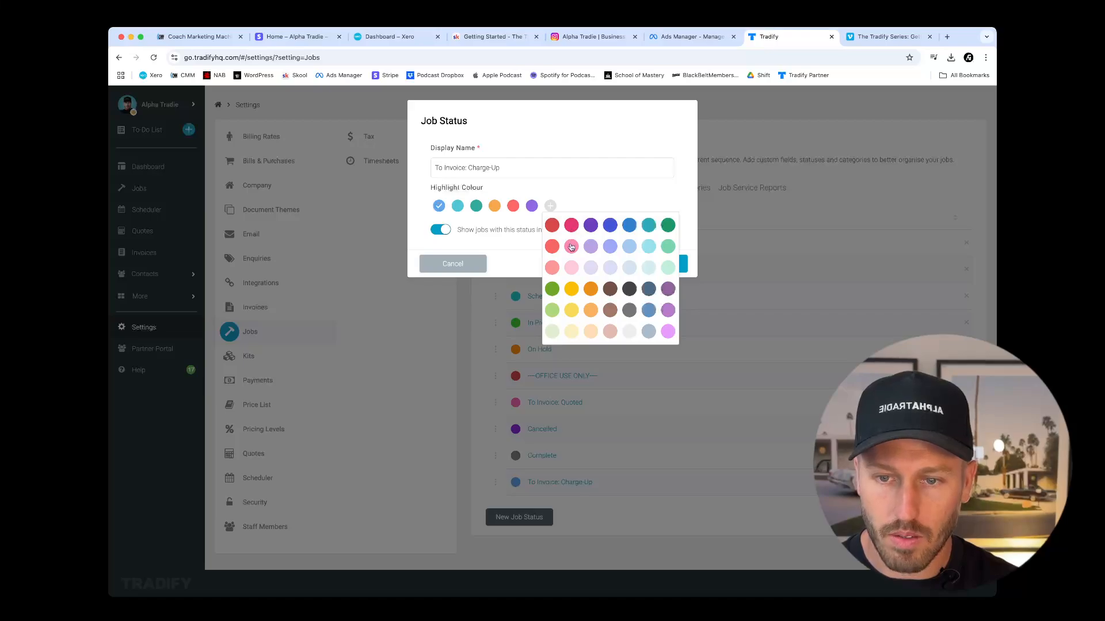
click(571, 246)
click(652, 263)
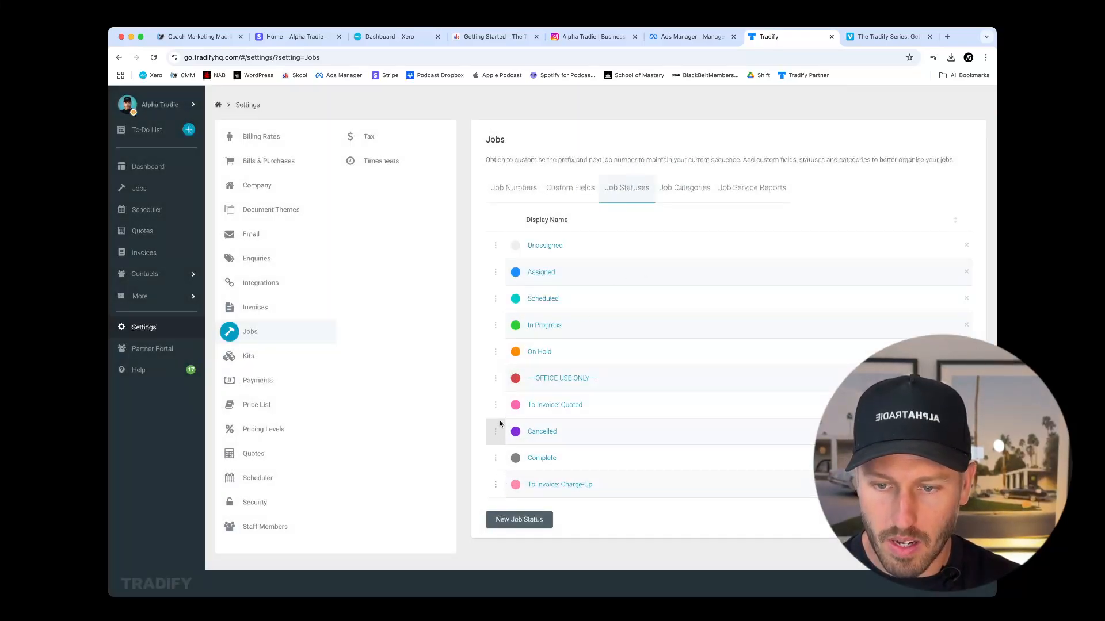
drag(500, 424, 501, 432)
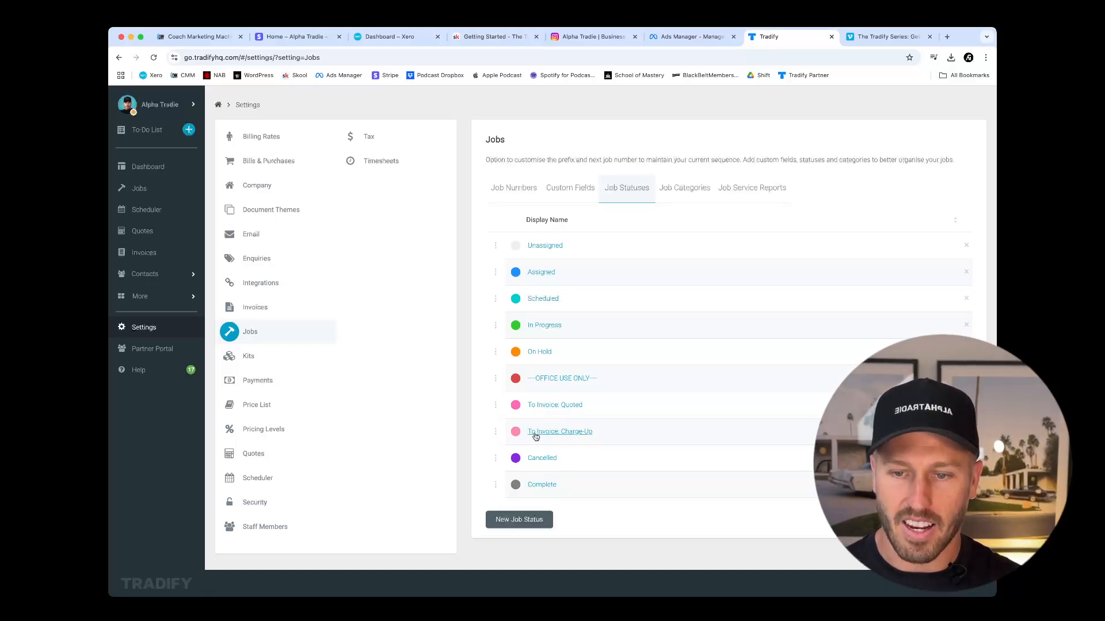
Change the highlight colour of the Cancelled job status to light orange and save it.
click(538, 460)
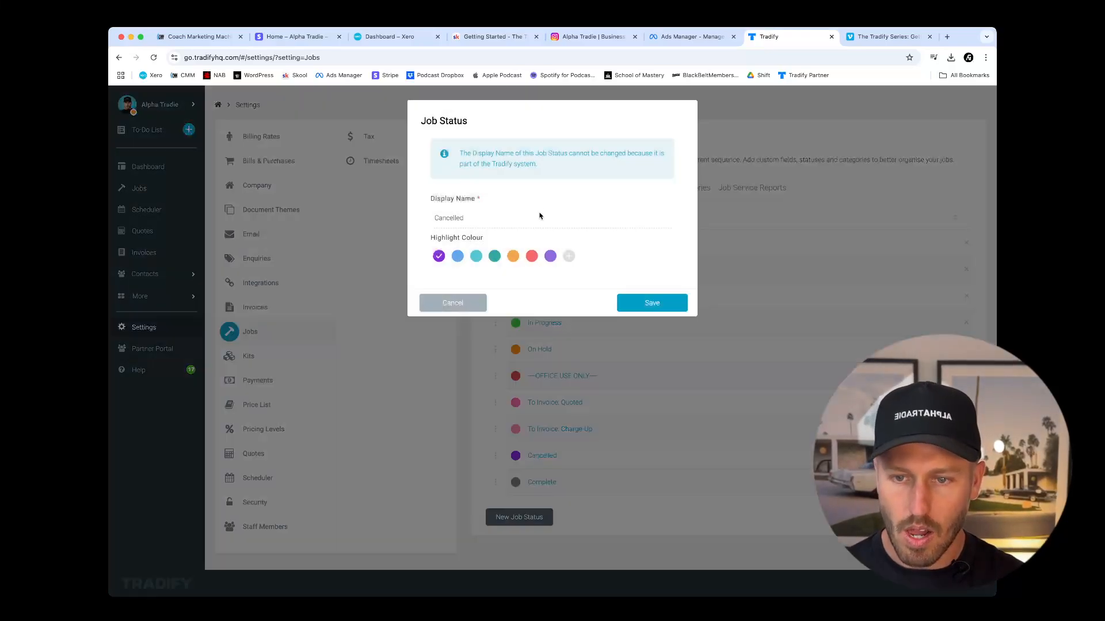
click(568, 256)
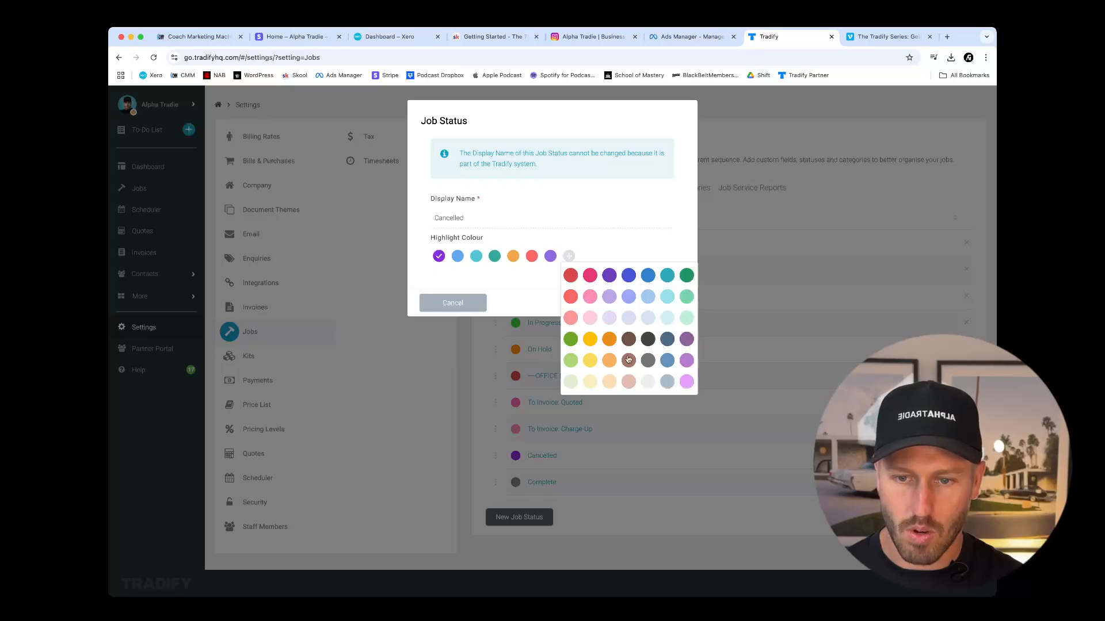
click(608, 360)
click(654, 303)
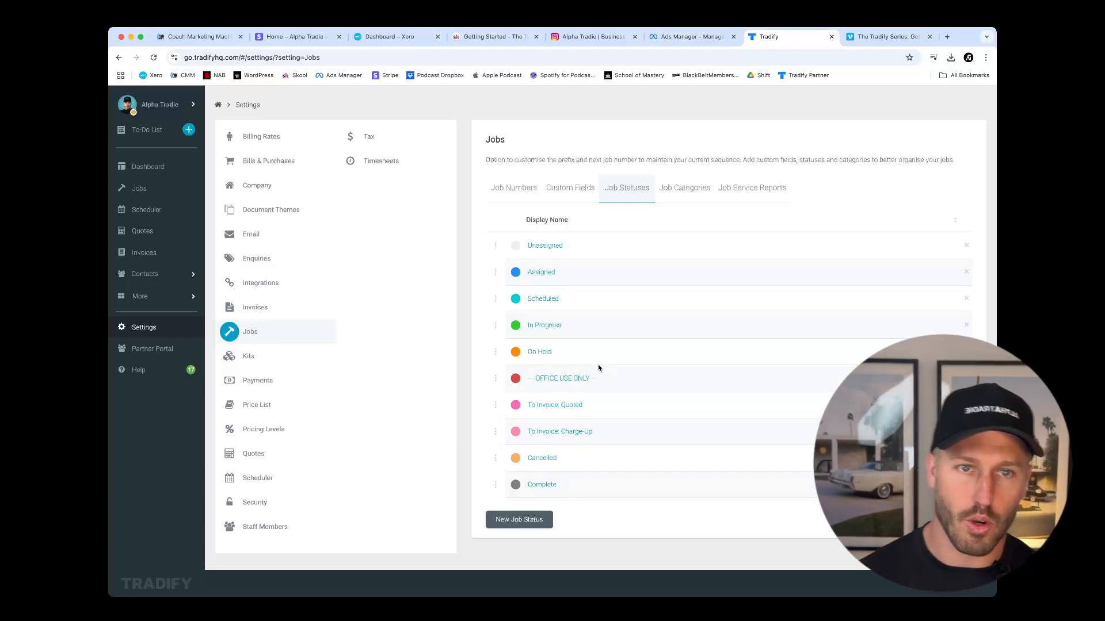
Save the pending Jobs settings changes and look through the custom job categories.
click(248, 357)
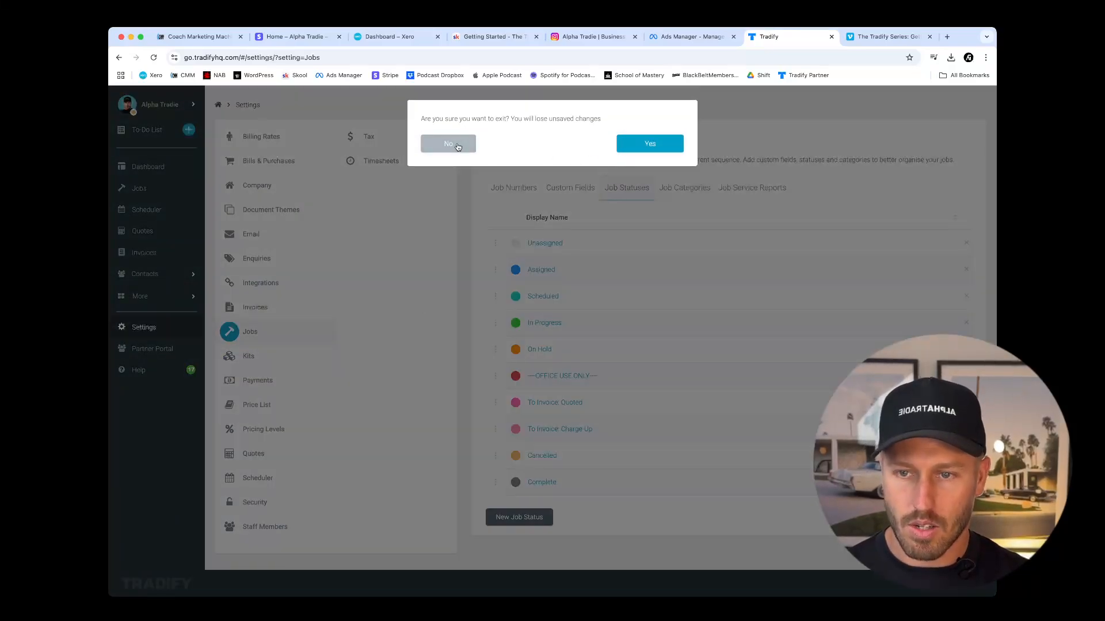
click(450, 132)
click(685, 188)
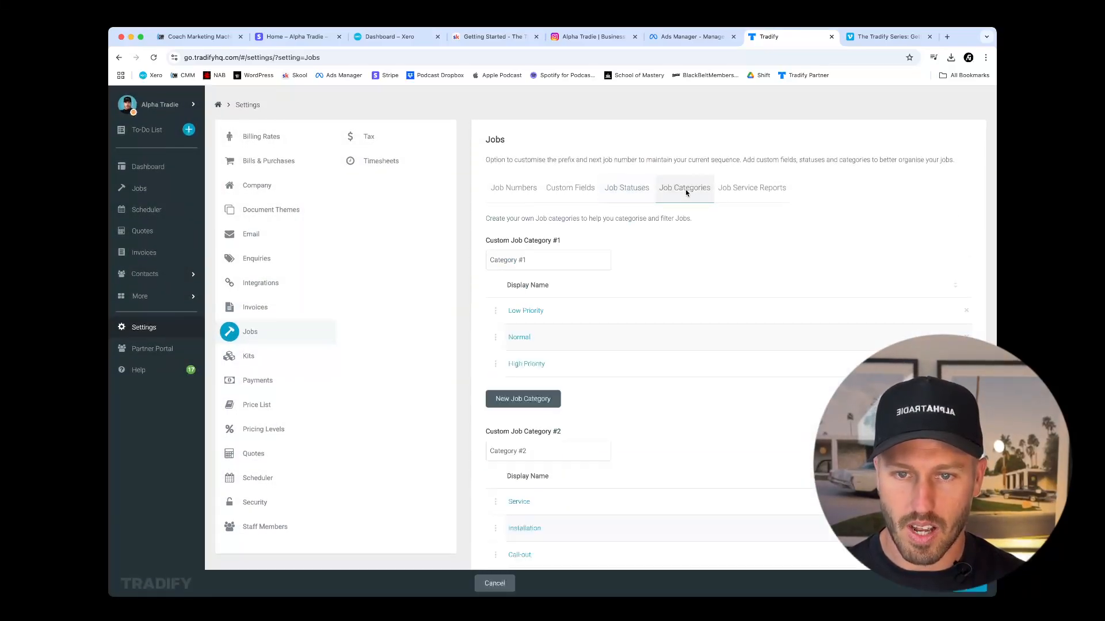
click(971, 587)
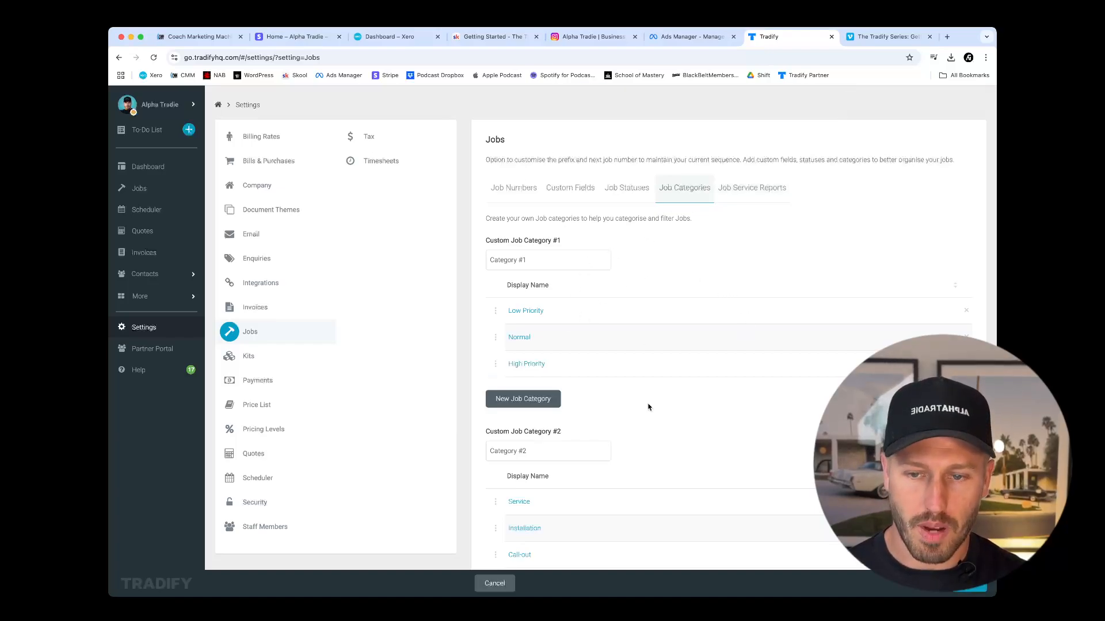
scroll(650, 403, down, 2)
scroll(650, 403, up, 2)
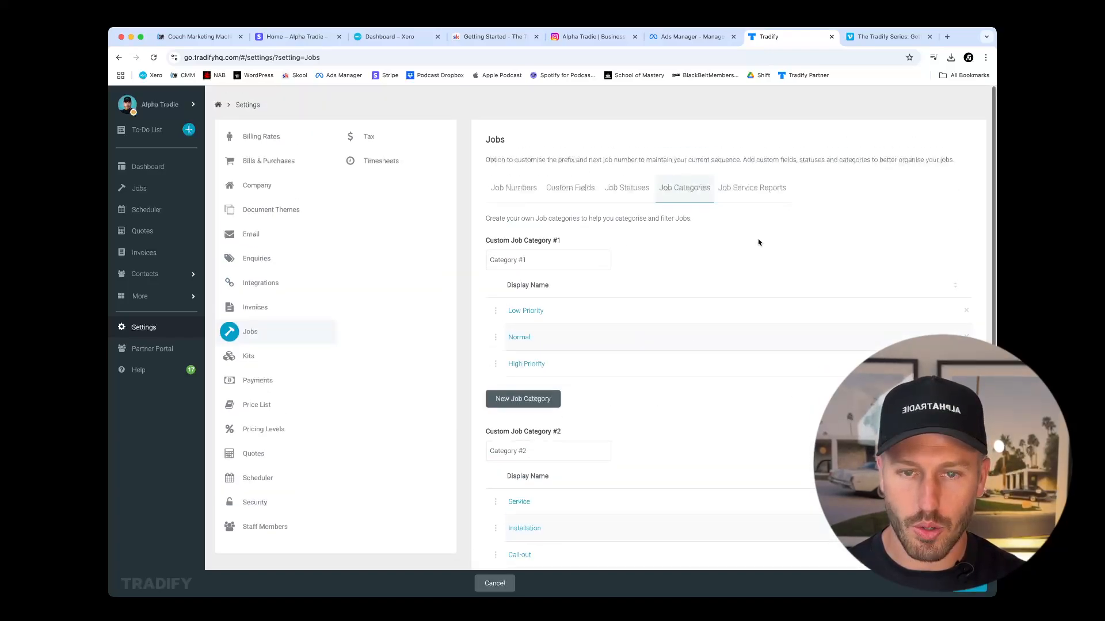
Set the next job service report number to 00211 and save the Jobs settings.
click(760, 190)
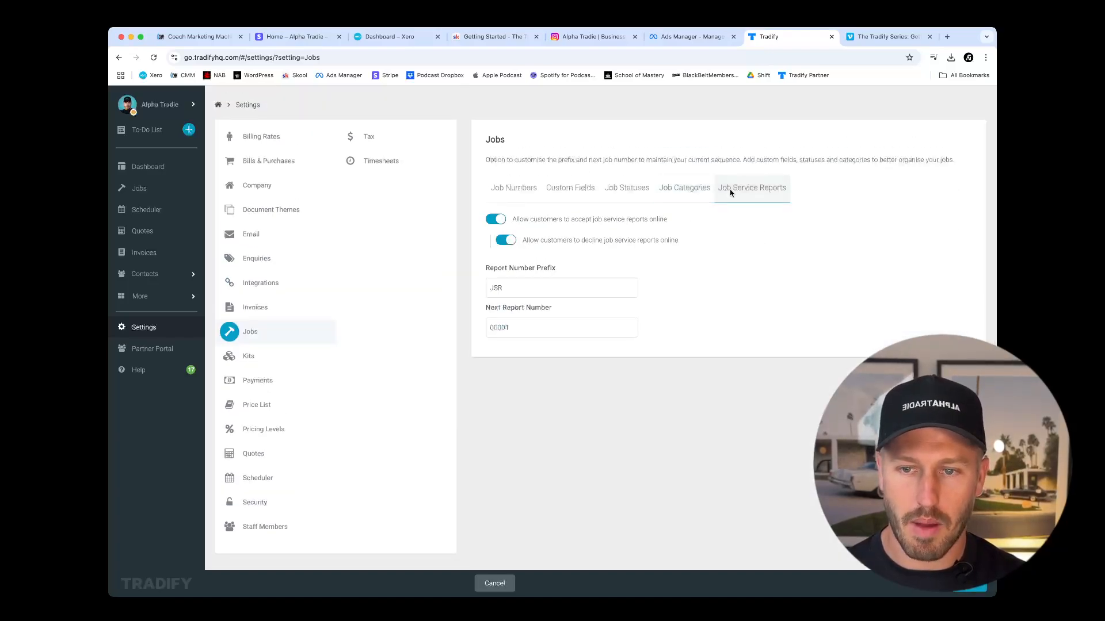
double_click(507, 328)
click(499, 327)
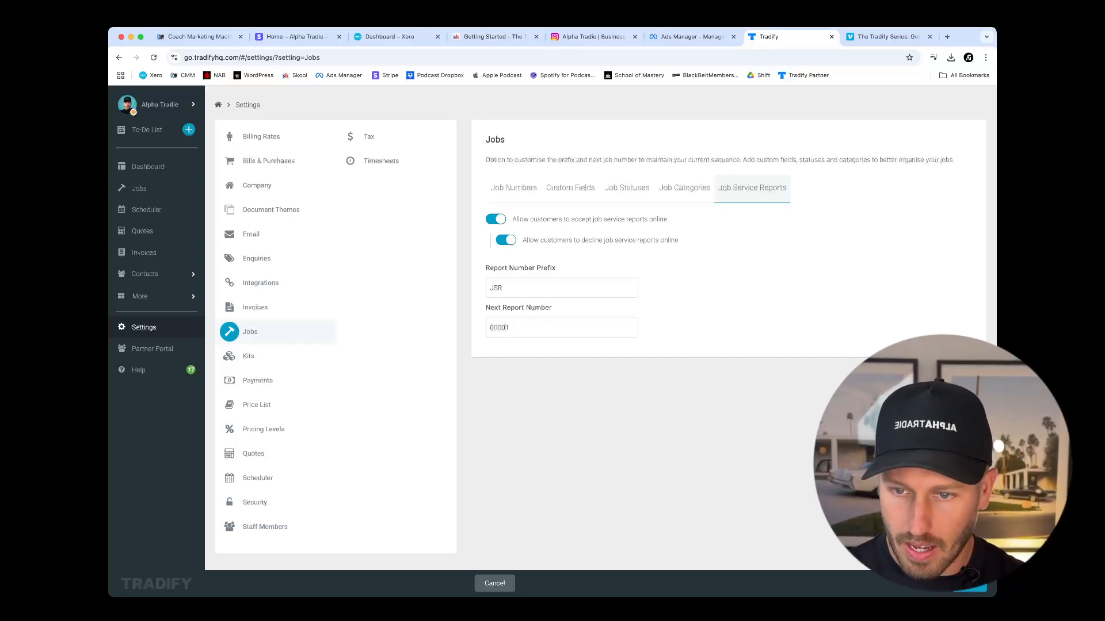
key(BackSpace)
key(BackSpace)
text(2)
click(968, 583)
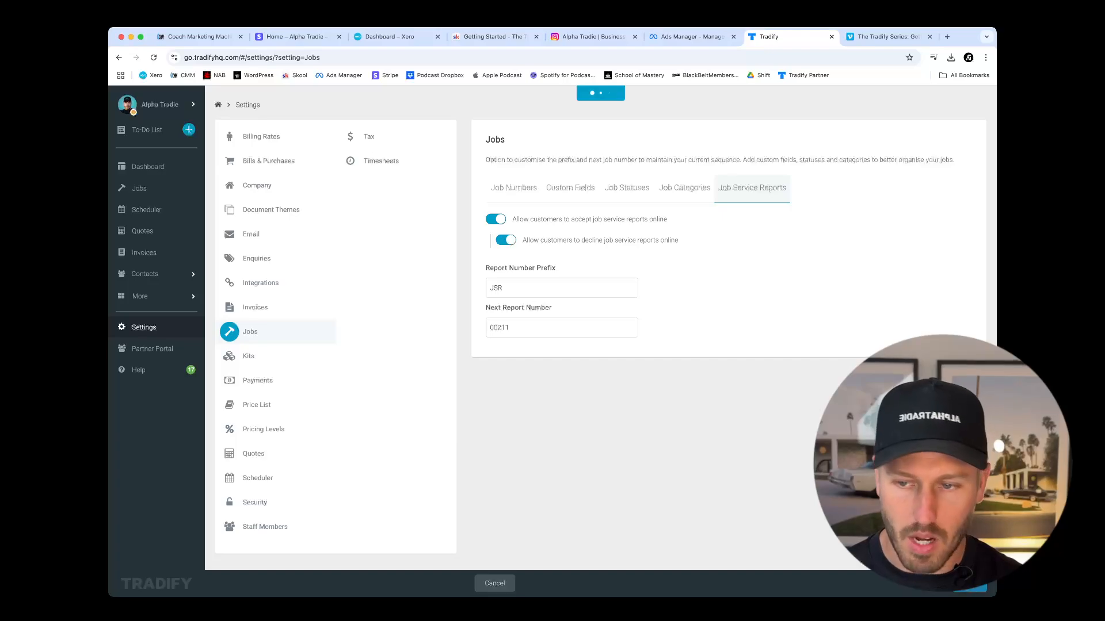
Review the Kits, Payments and Price List settings.
click(264, 355)
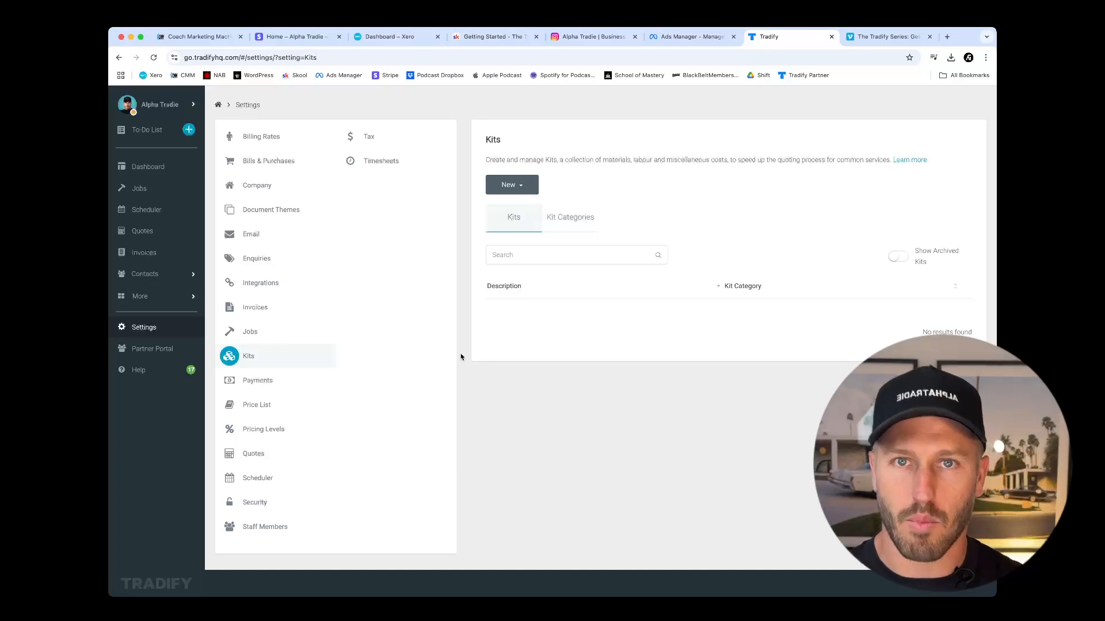
click(293, 383)
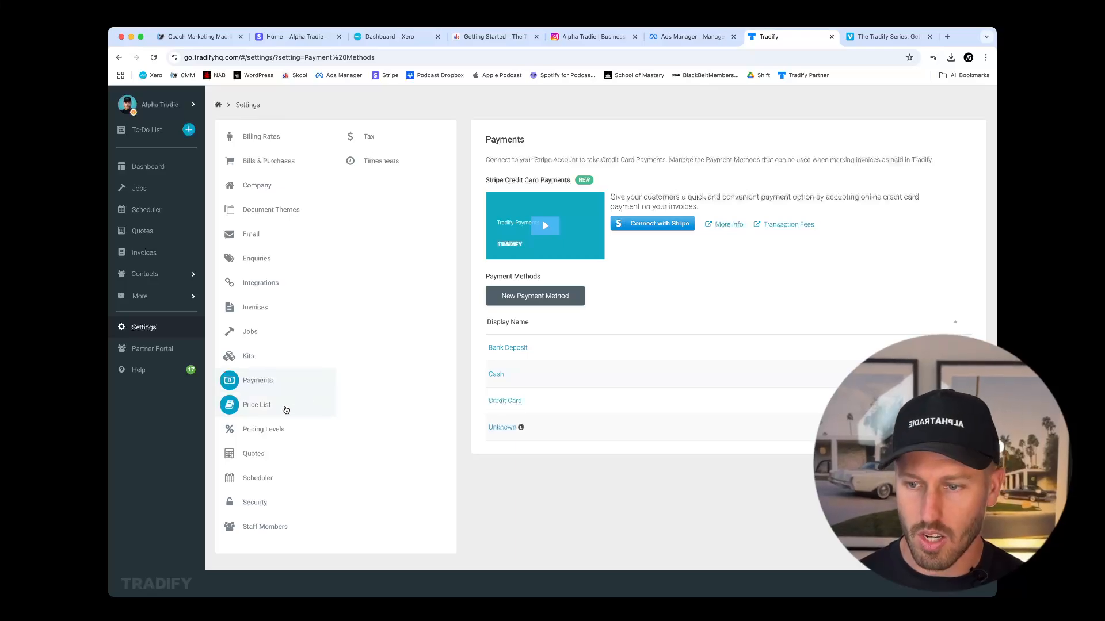
click(286, 409)
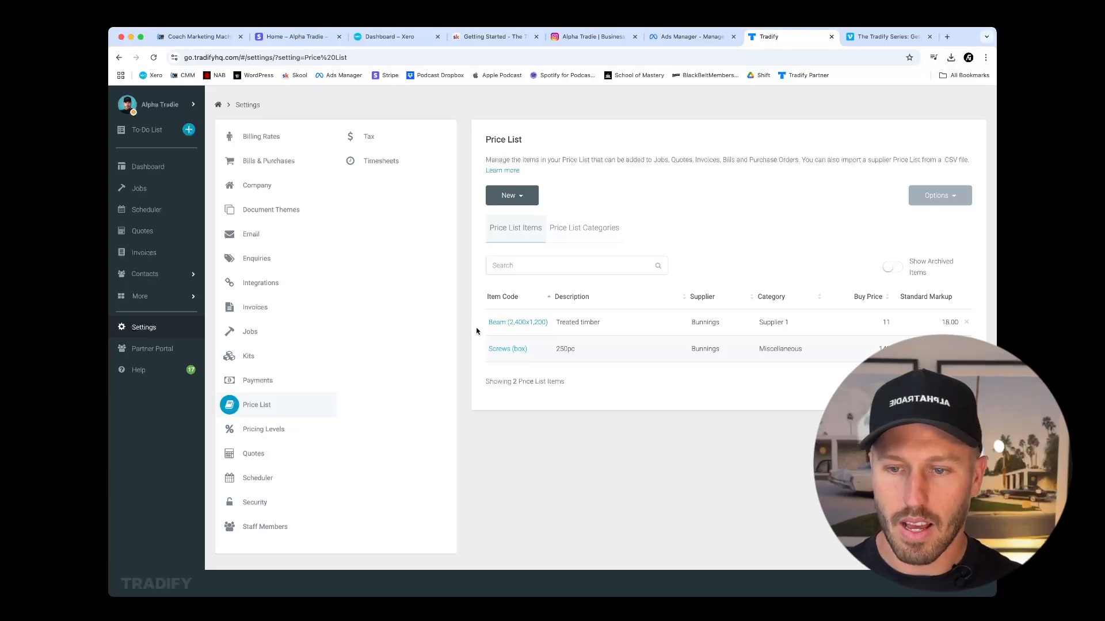
Check the markup details of the Standard Markup pricing level and close them without making changes.
click(269, 437)
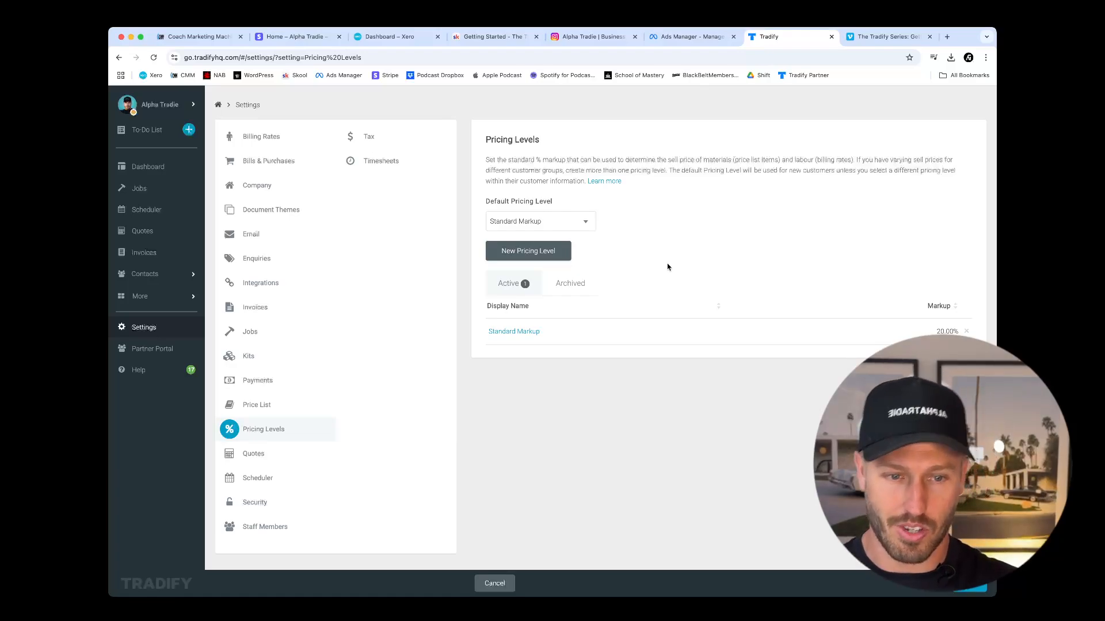
click(513, 336)
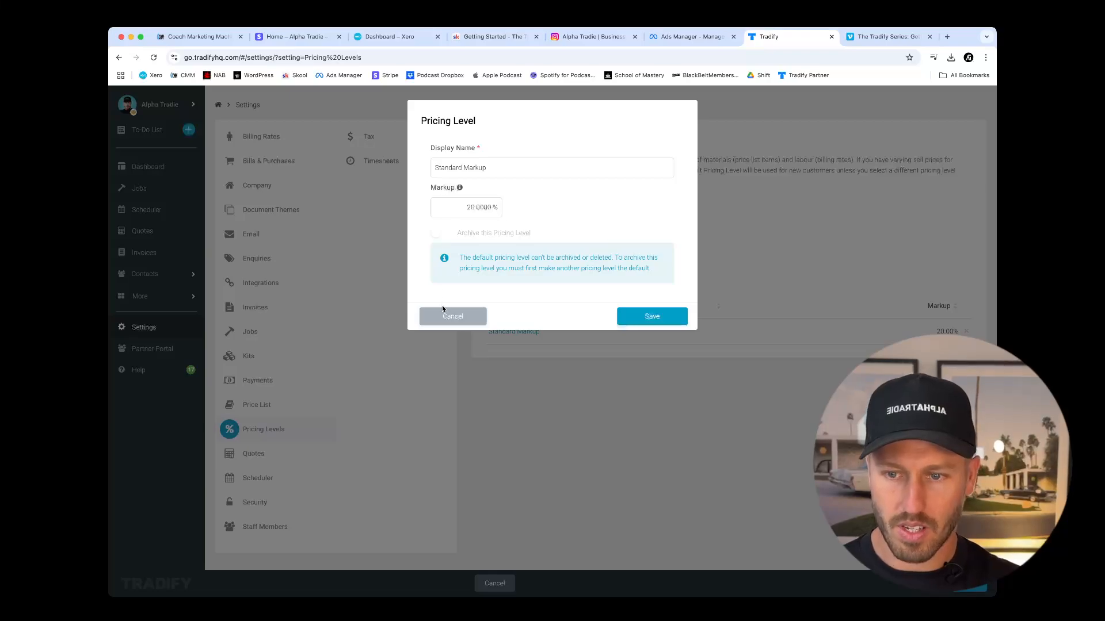
click(446, 316)
click(520, 333)
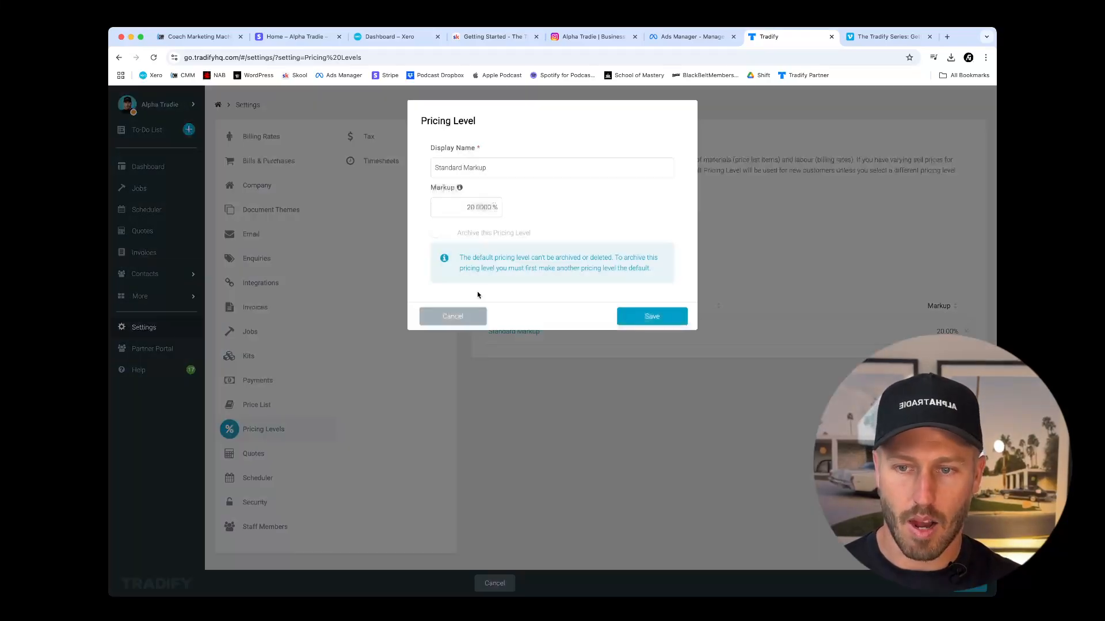
click(446, 318)
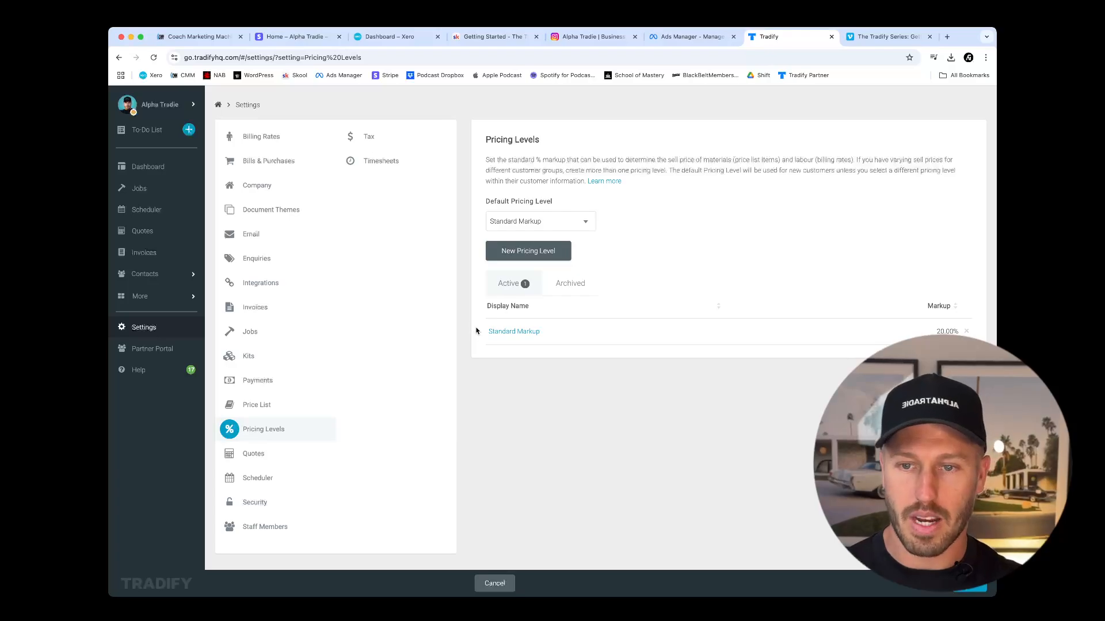
Set the next quote number to 00113 in the Quotes settings.
click(277, 455)
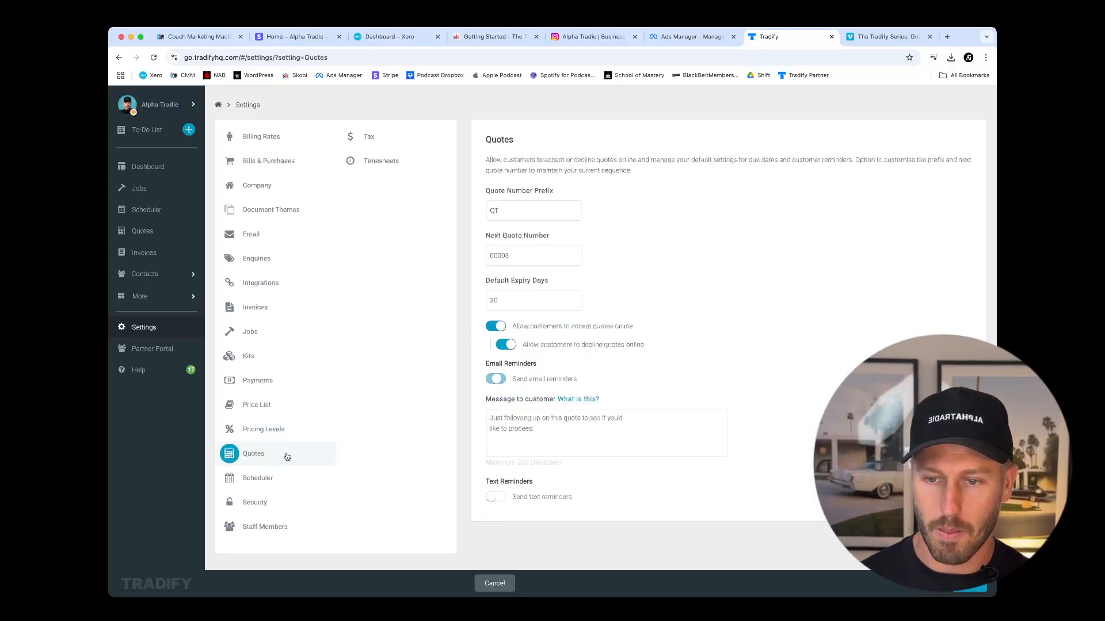
double_click(520, 257)
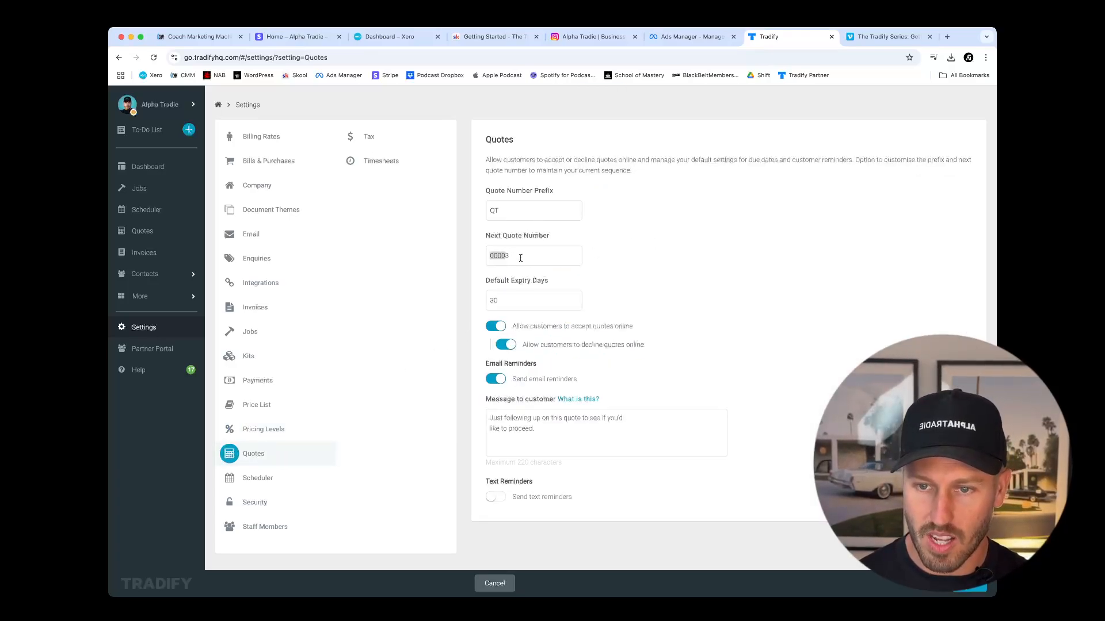
text(0003)
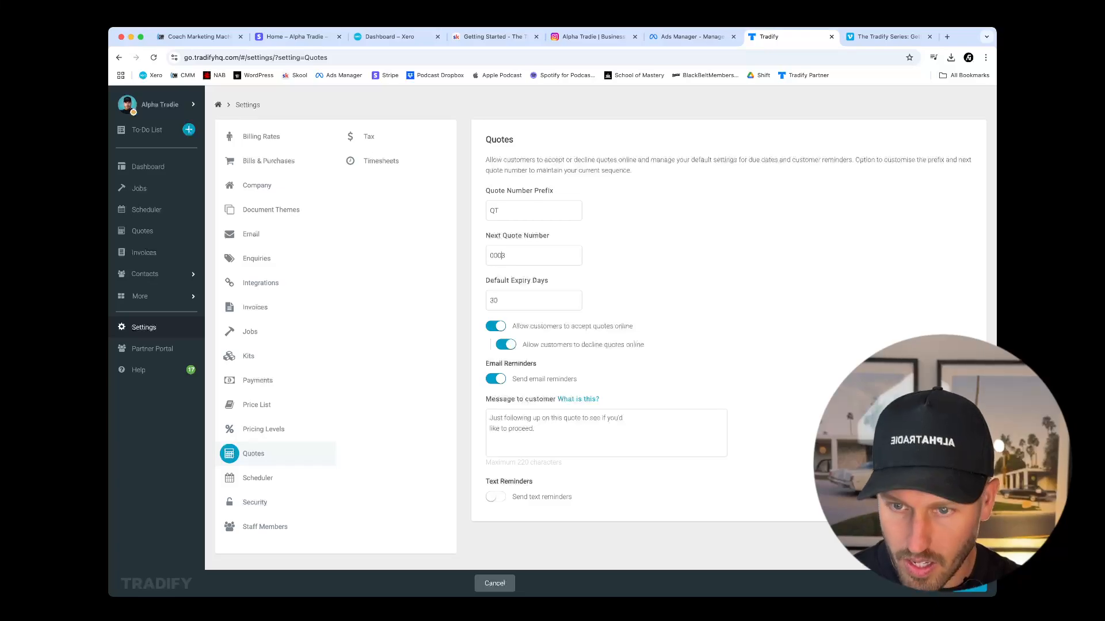
text(11)
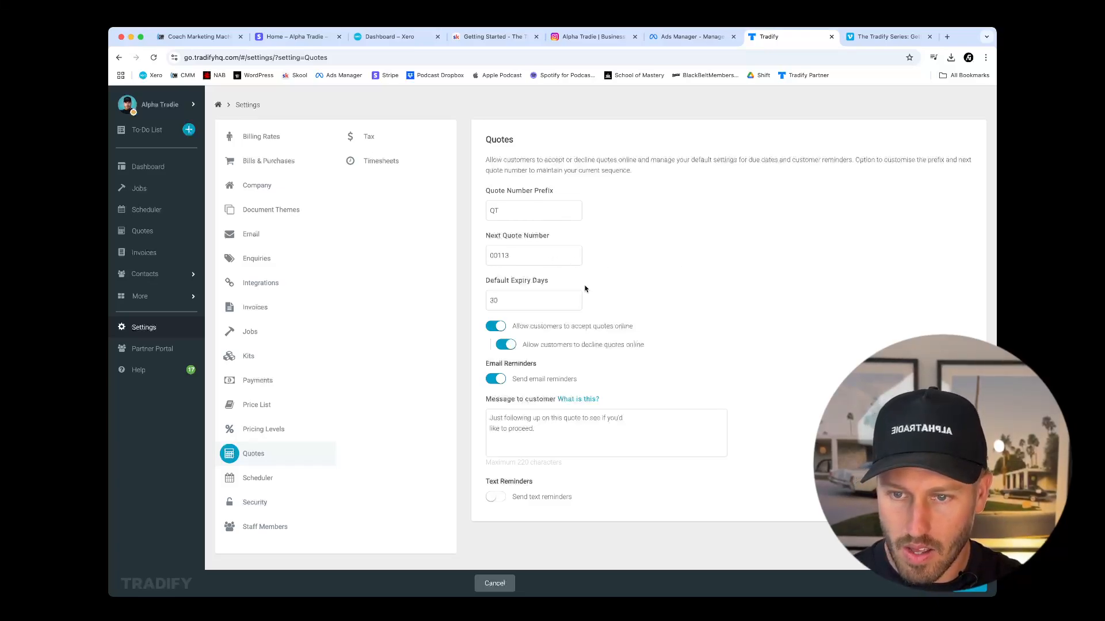
Examine the default expiry days and the email reminder message to customers in the Quotes settings.
double_click(532, 301)
click(661, 300)
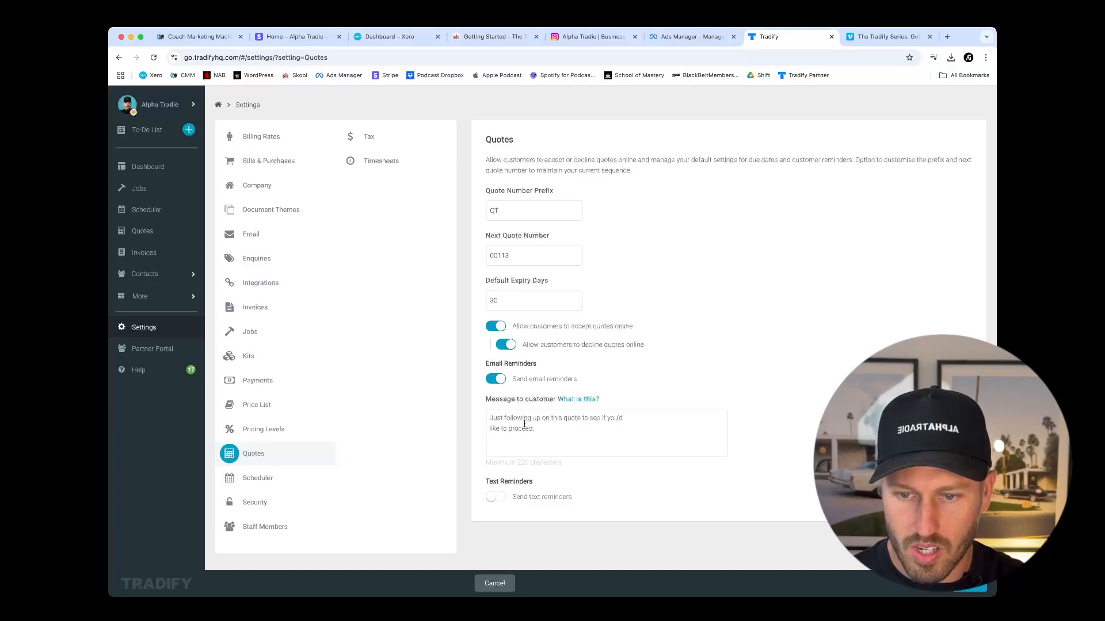
drag(539, 431, 469, 416)
click(544, 424)
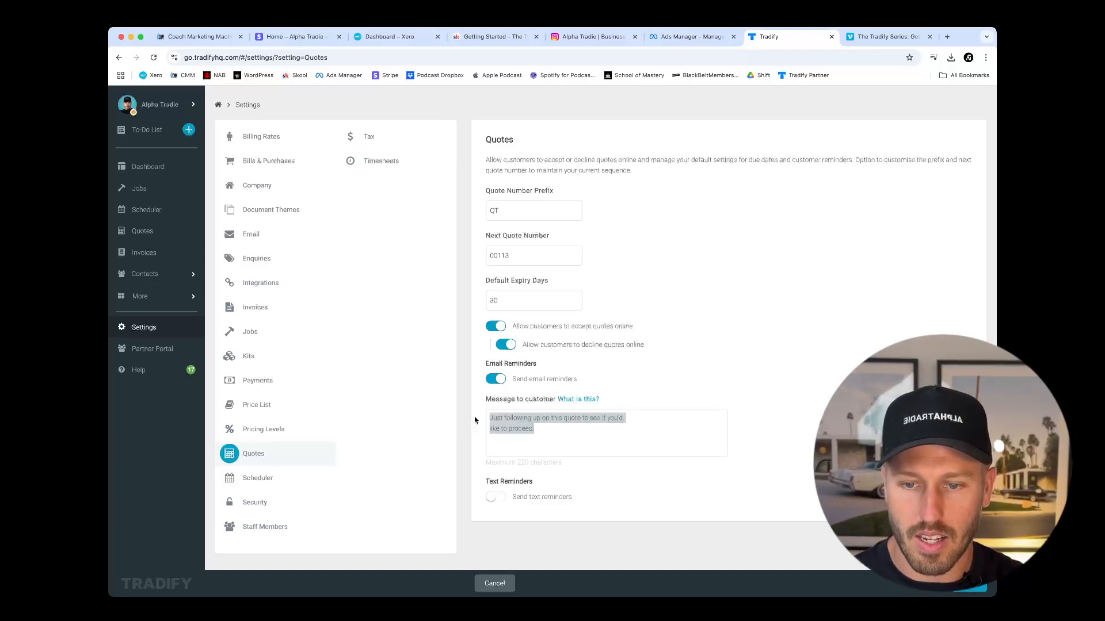
click(555, 434)
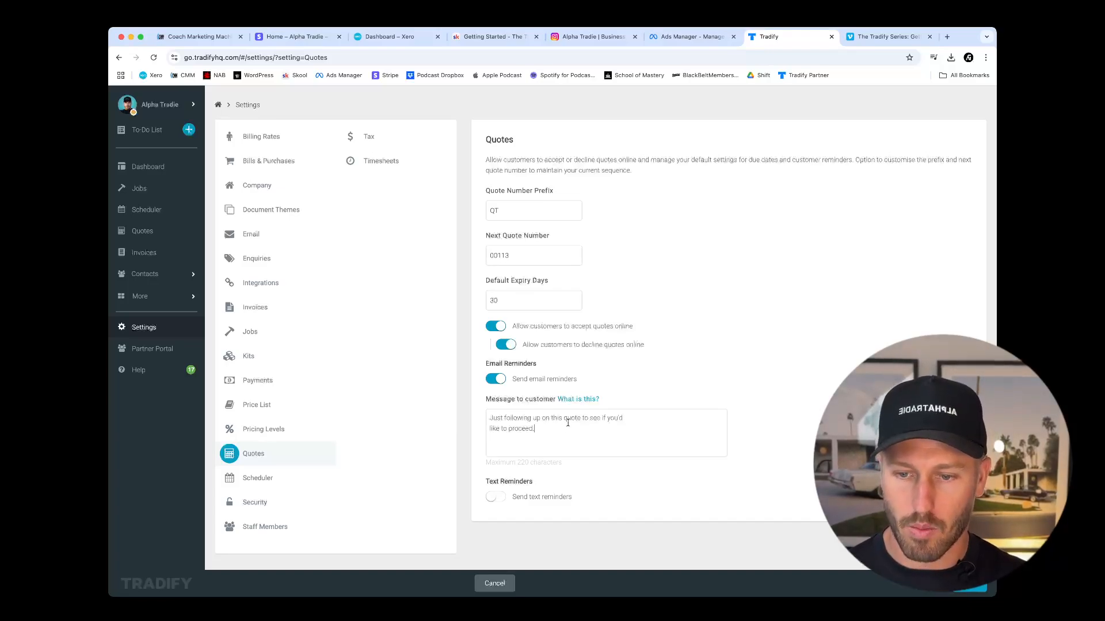
Check the text reminders option in the Quotes settings and save the quote settings.
click(491, 498)
click(467, 205)
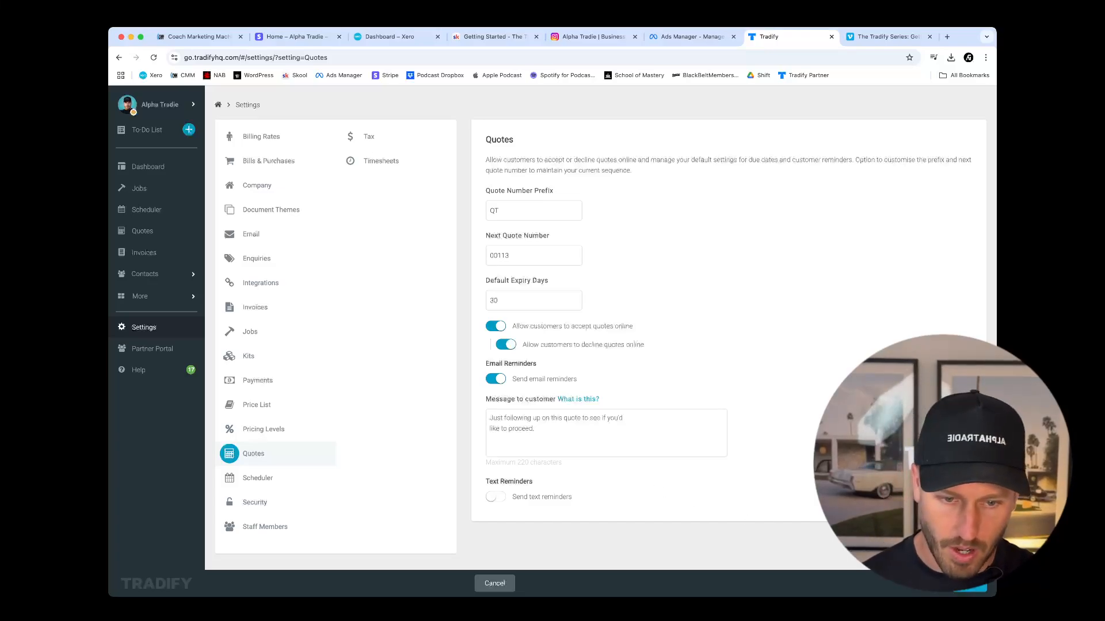
click(968, 584)
Review the Scheduler, Security and Staff Members settings.
click(257, 480)
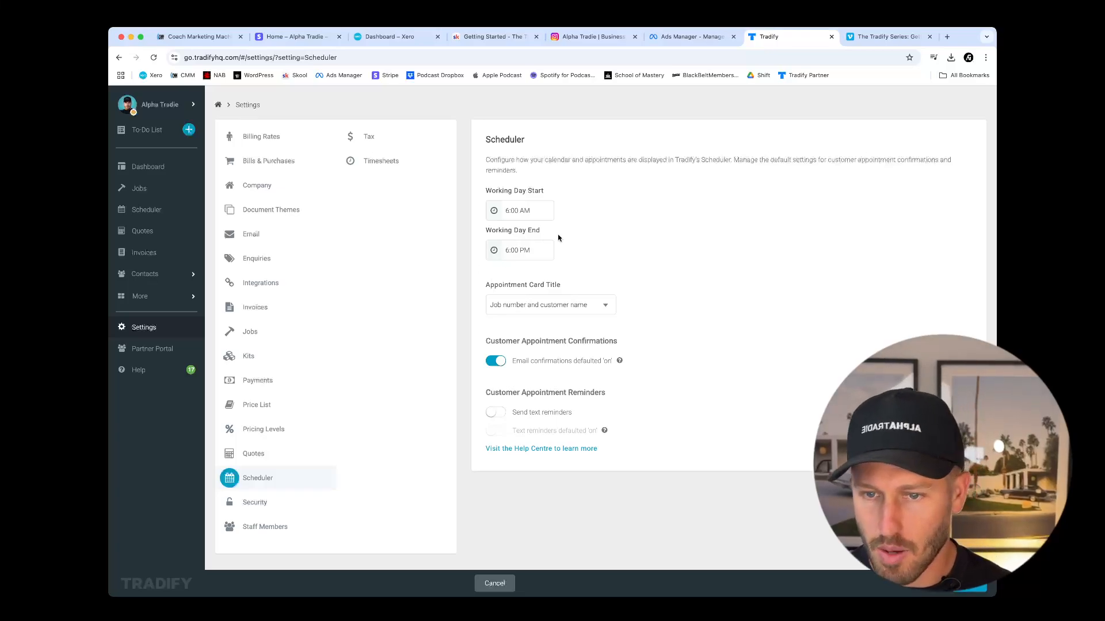
click(272, 507)
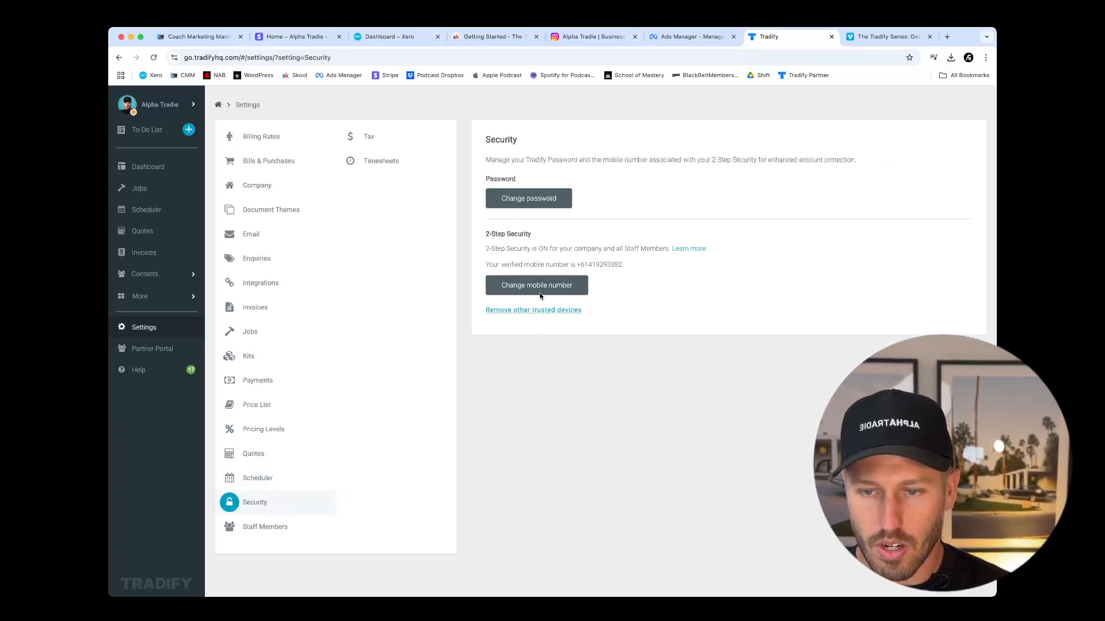
click(258, 529)
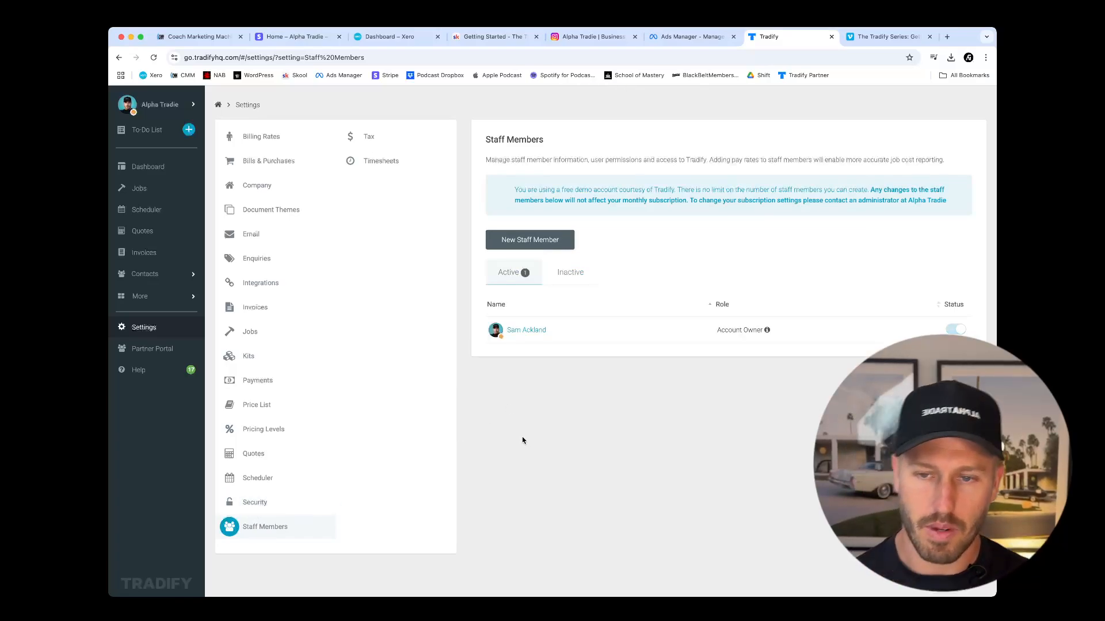
Open a new staff member form and check the available Default Billing Rate options.
click(531, 248)
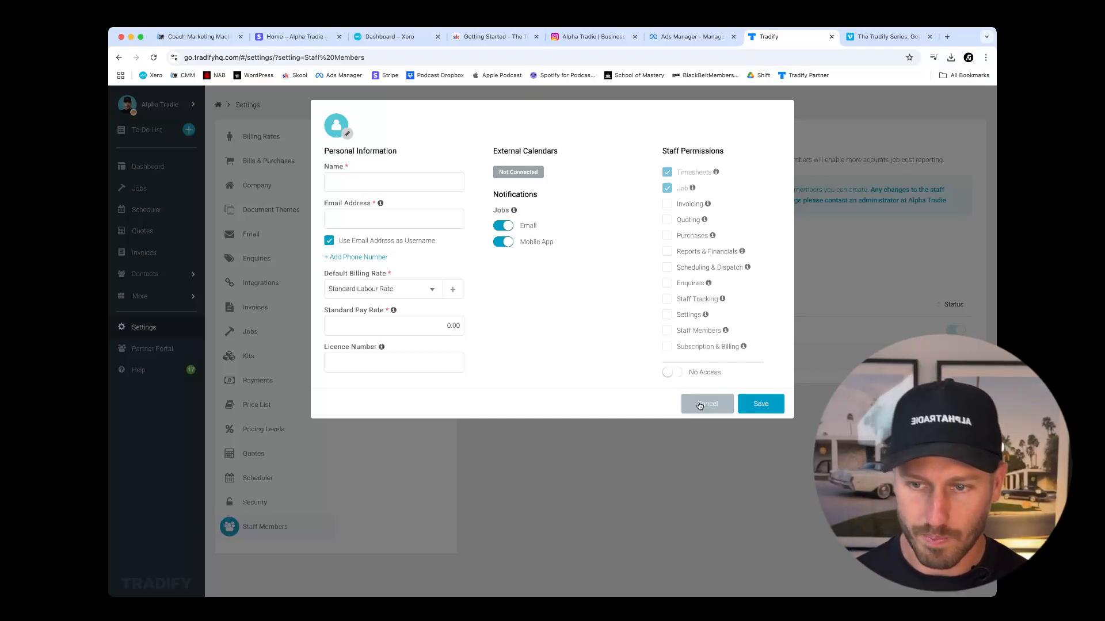
click(415, 217)
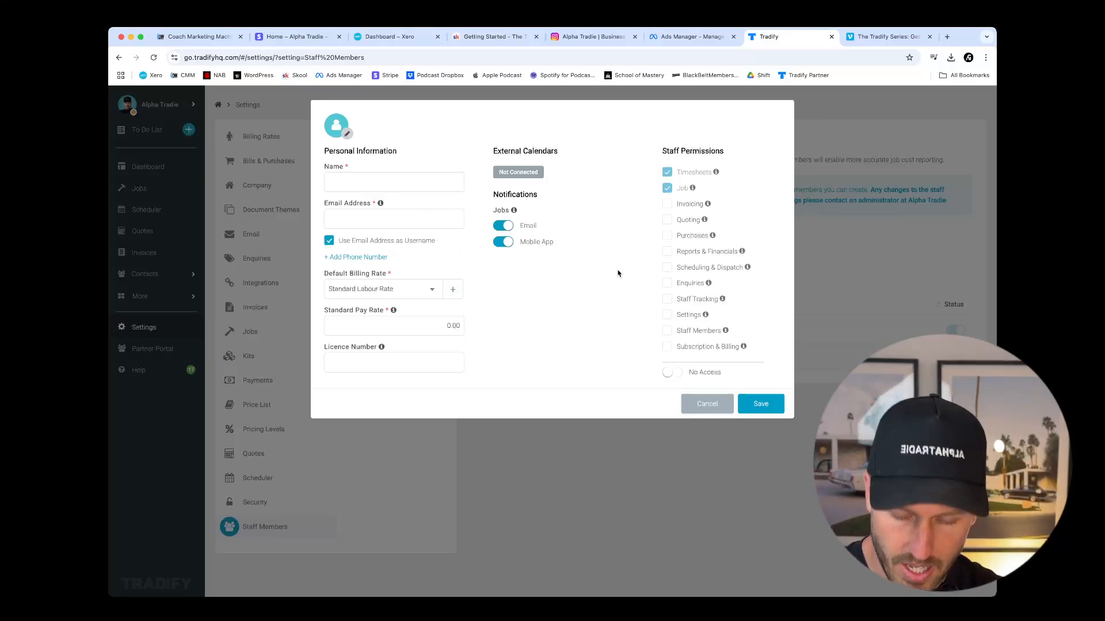
click(431, 291)
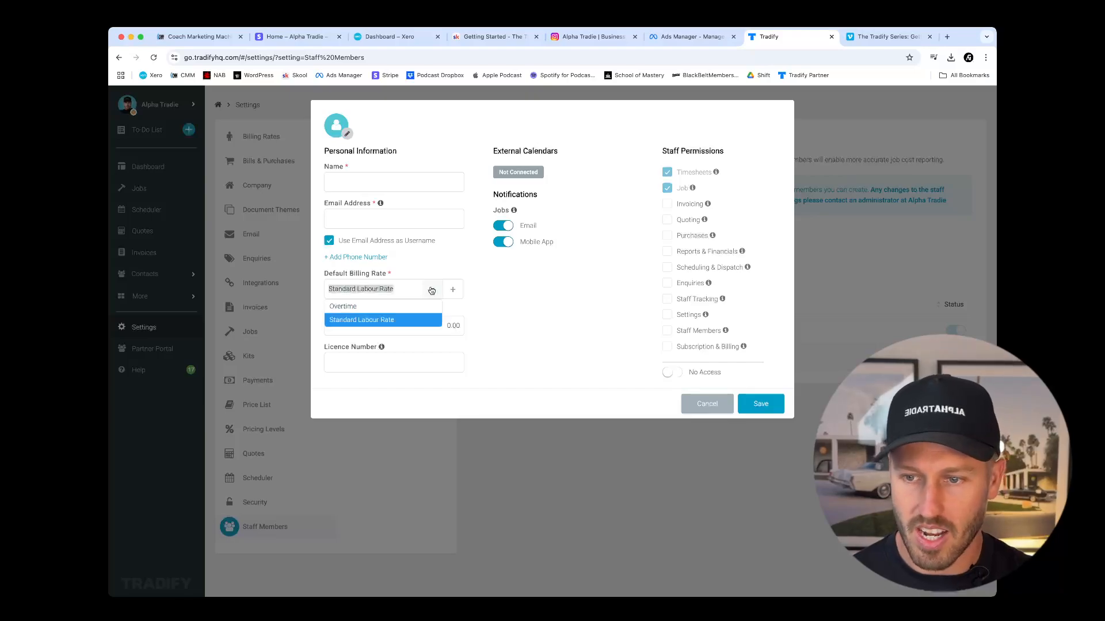
click(520, 296)
click(520, 292)
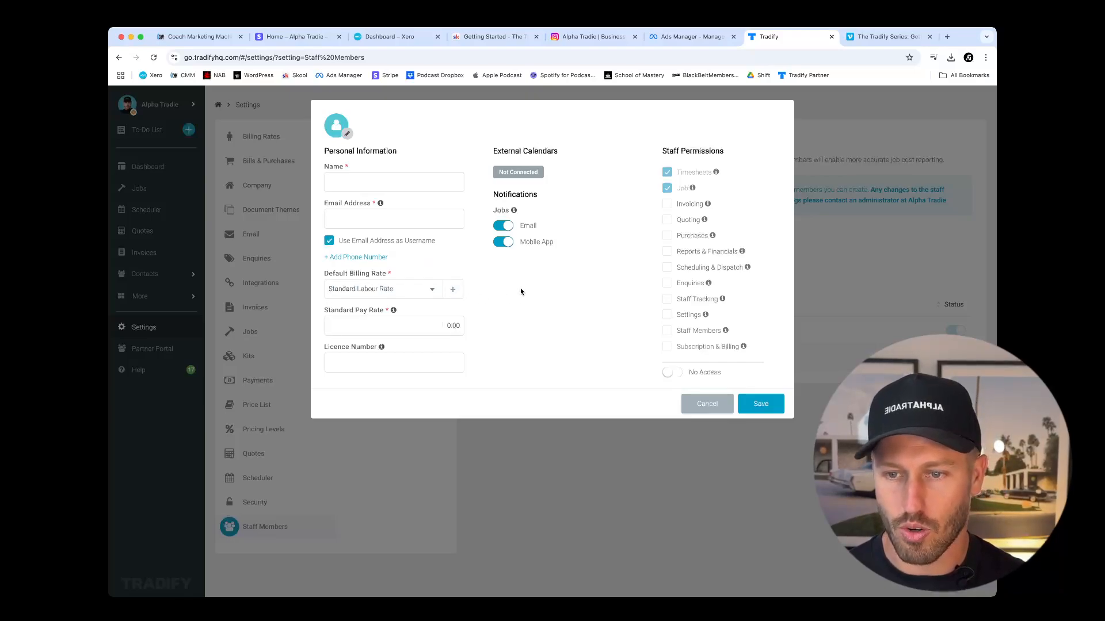
click(431, 291)
click(520, 323)
click(404, 294)
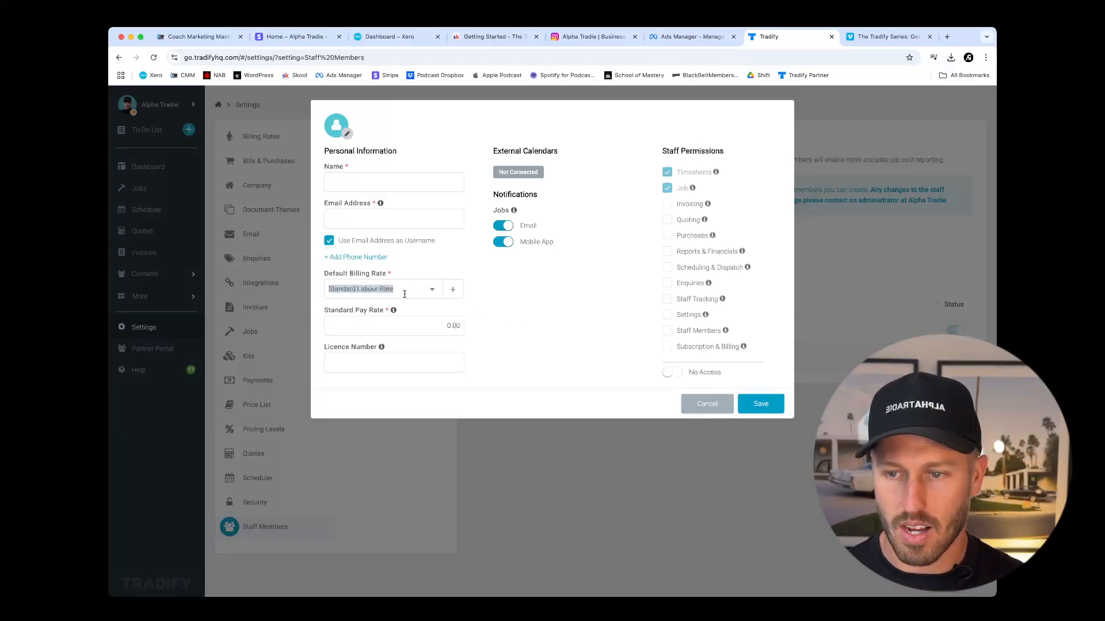
click(514, 326)
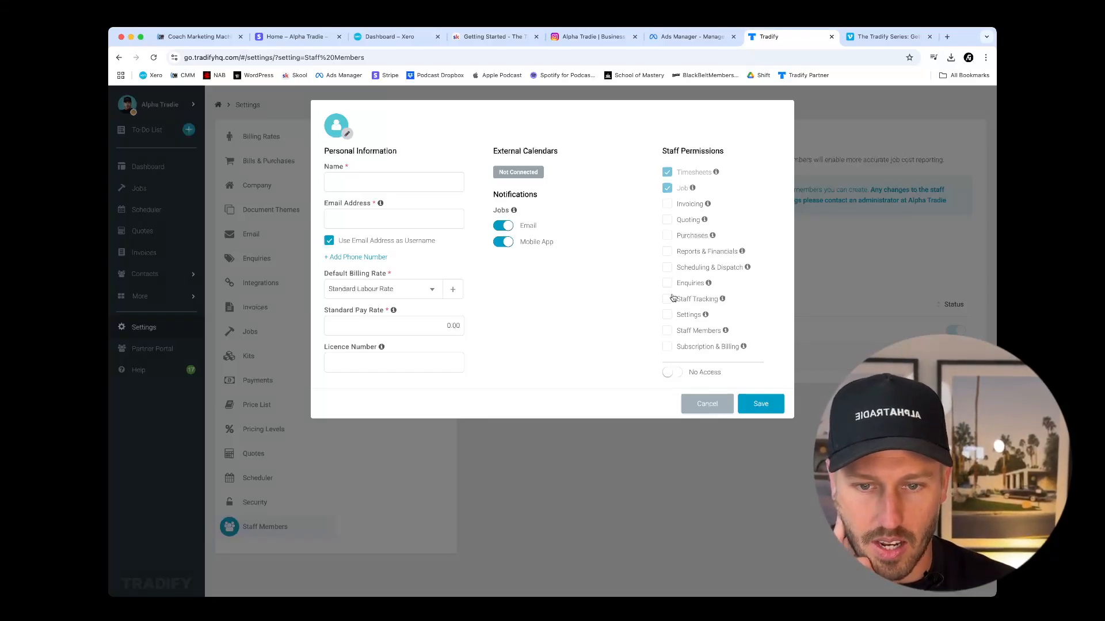
Tick the Quoting, Purchases, Reports & Financials, Scheduling & Dispatch and Enquiries permissions for the new staff member.
click(667, 330)
click(668, 331)
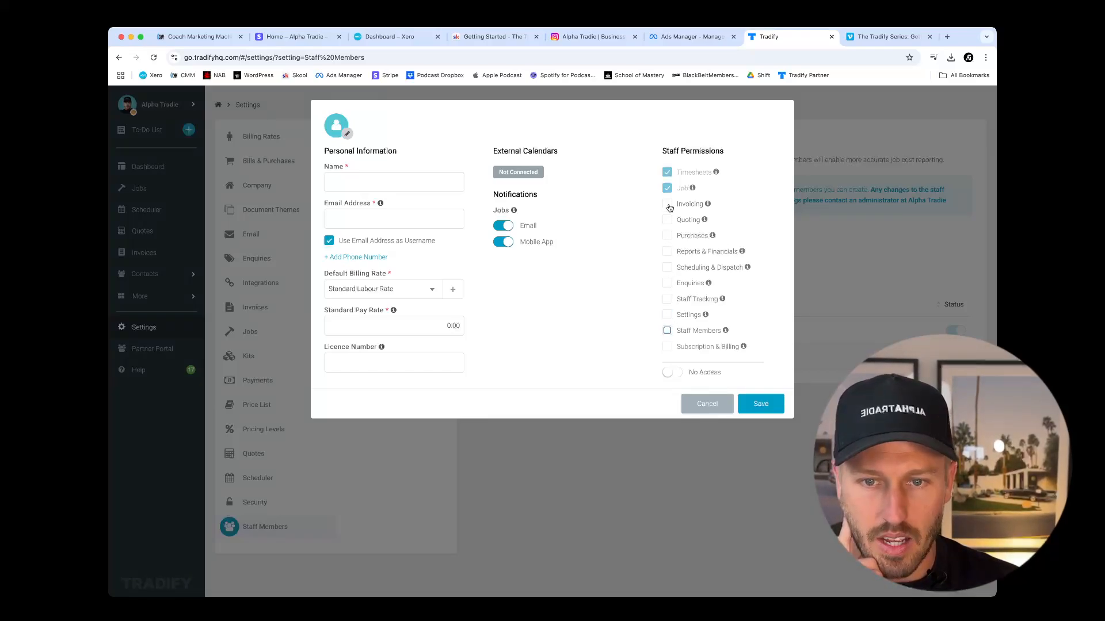
click(670, 175)
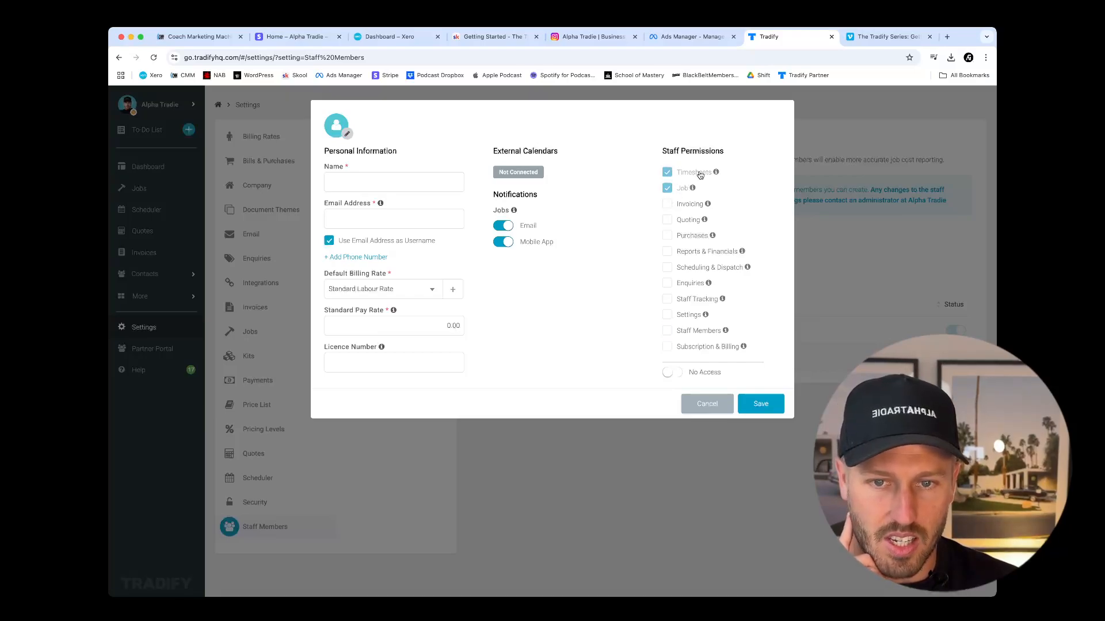
mouse_move(694, 194)
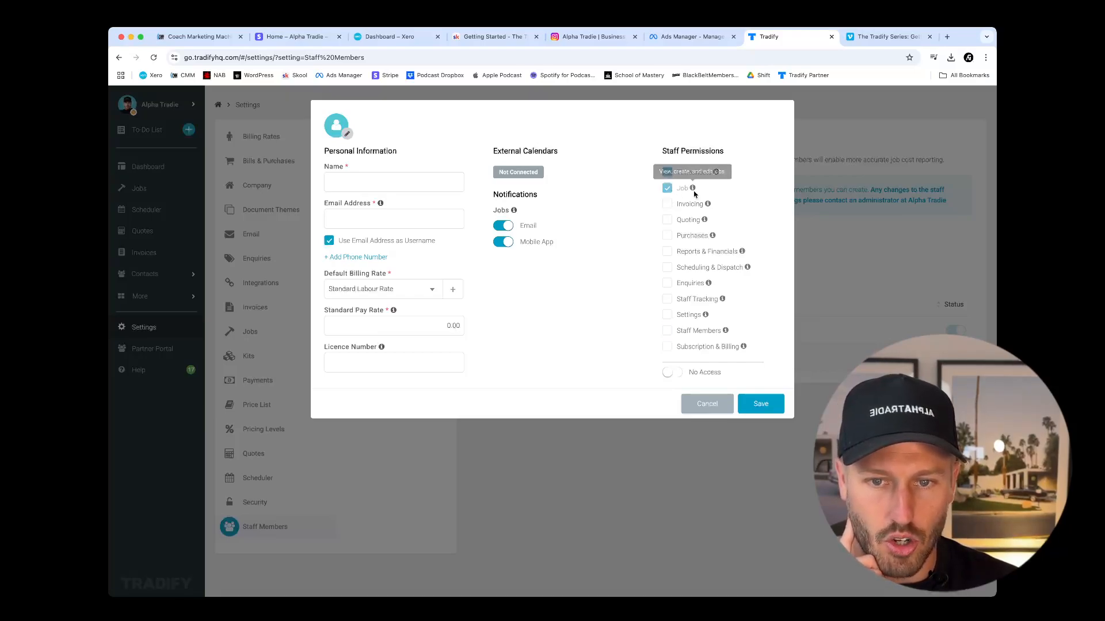
click(667, 220)
click(668, 236)
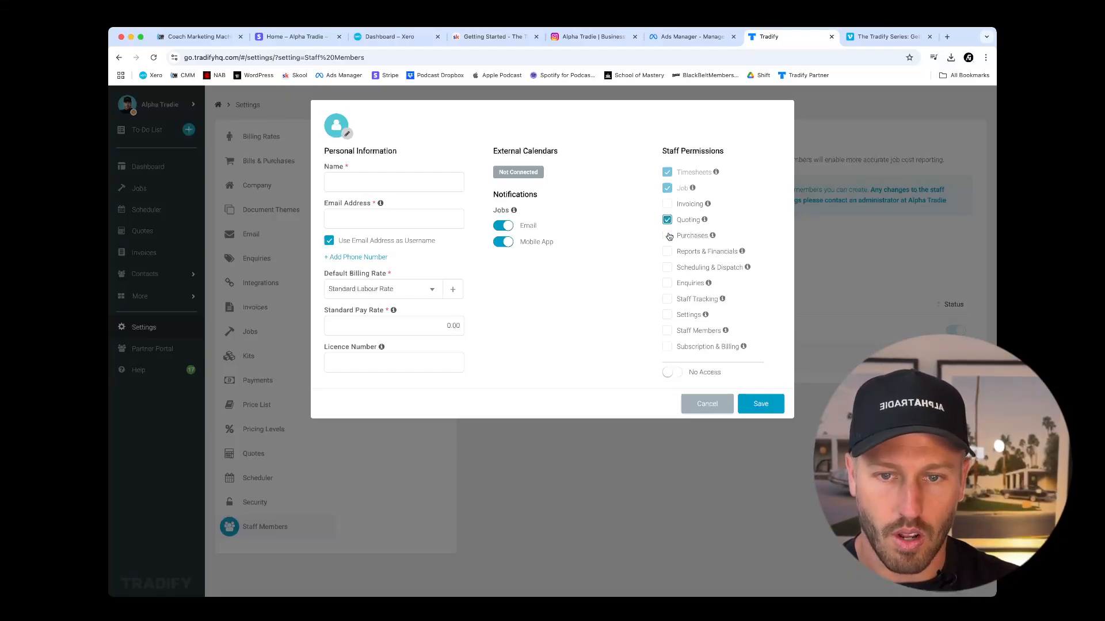
click(667, 252)
click(667, 268)
click(667, 284)
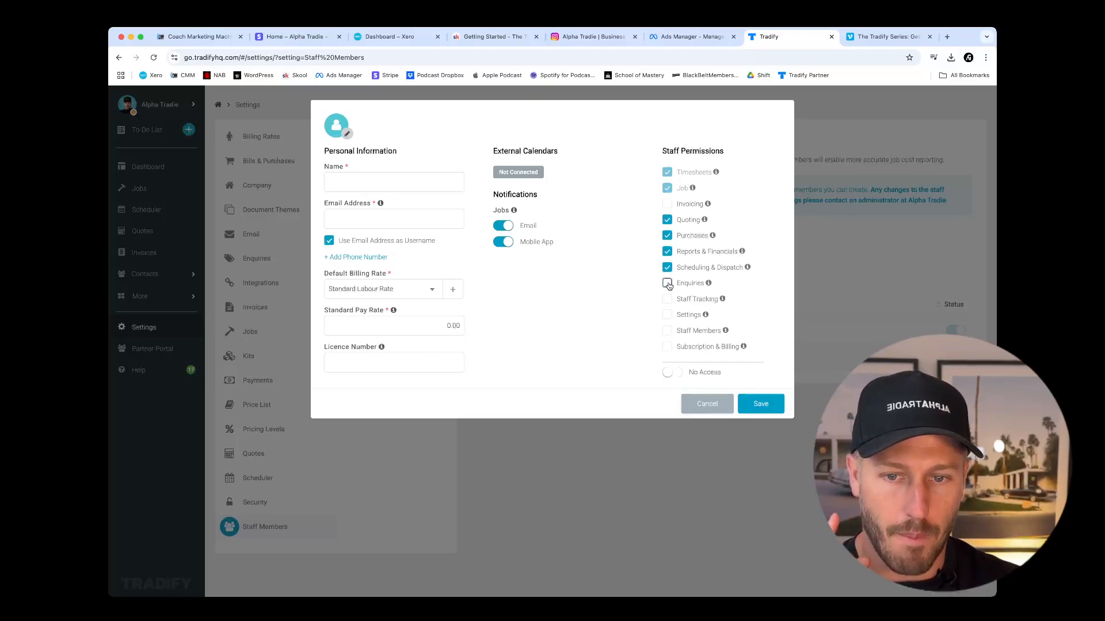
Clear the added staff permissions and discard the new staff member form.
click(667, 283)
click(667, 268)
click(668, 251)
click(667, 235)
click(666, 220)
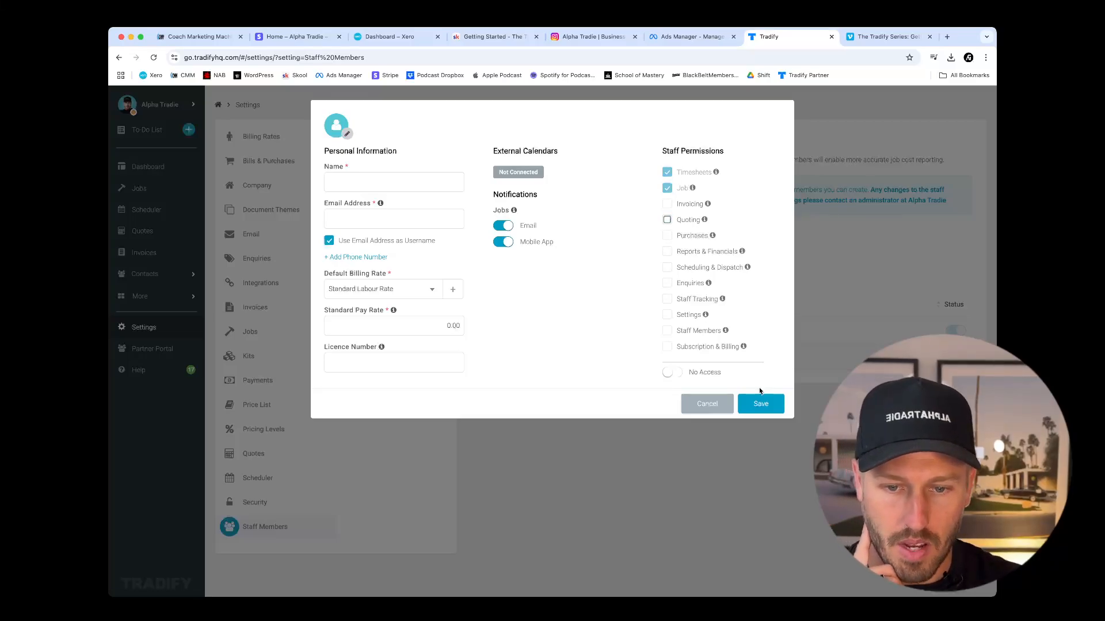
click(757, 407)
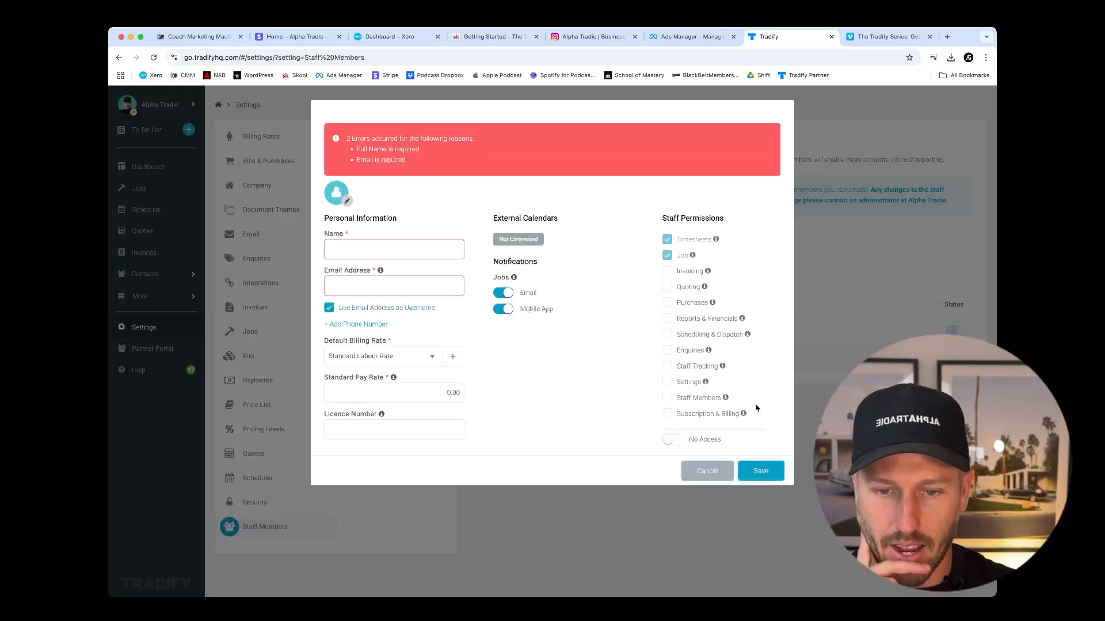
click(705, 467)
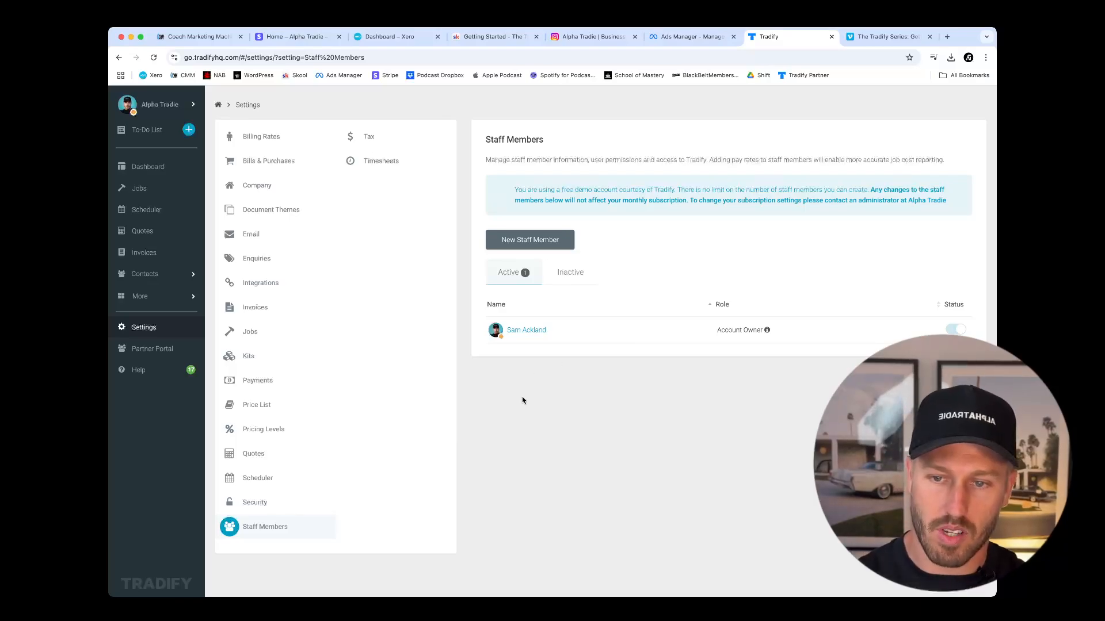
Review the Tax settings and the Timesheet Week Start options, and return to the dashboard.
click(368, 137)
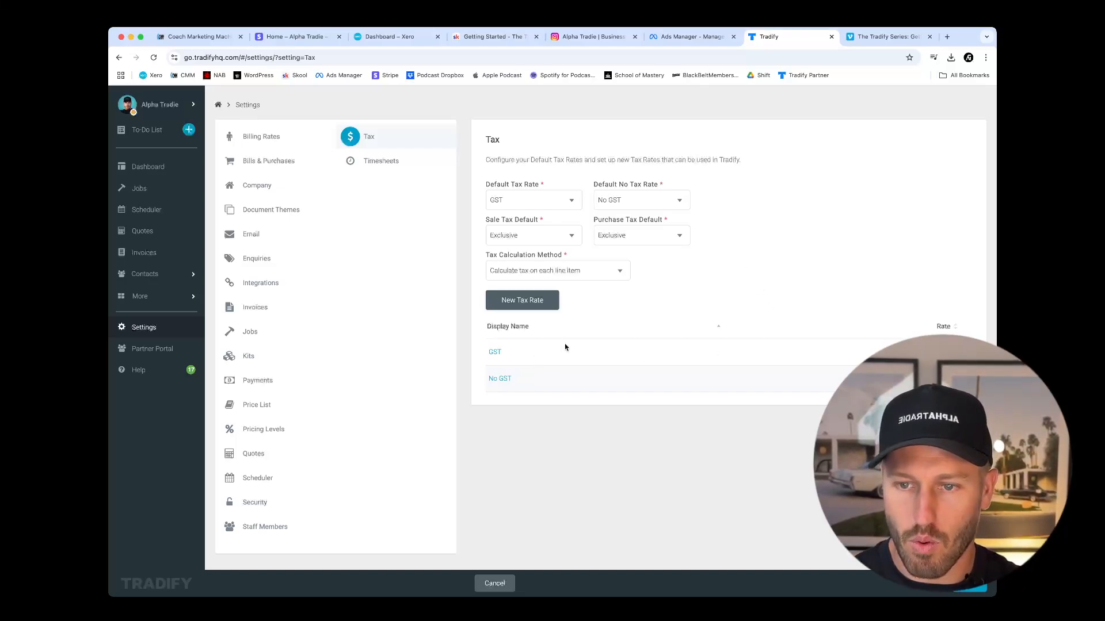
click(389, 165)
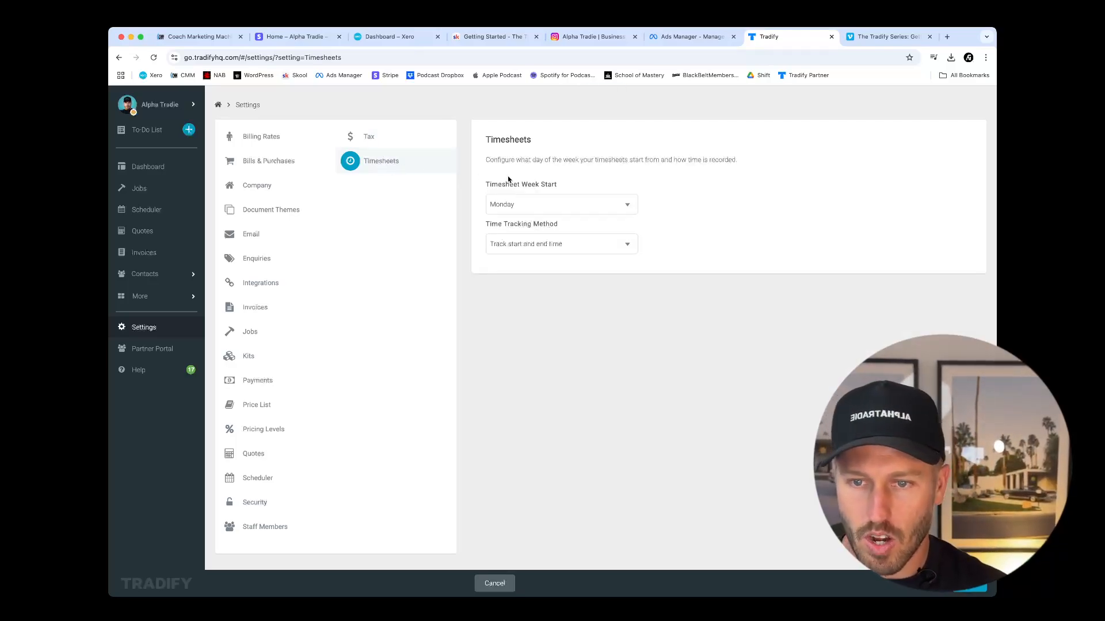
click(626, 206)
click(725, 225)
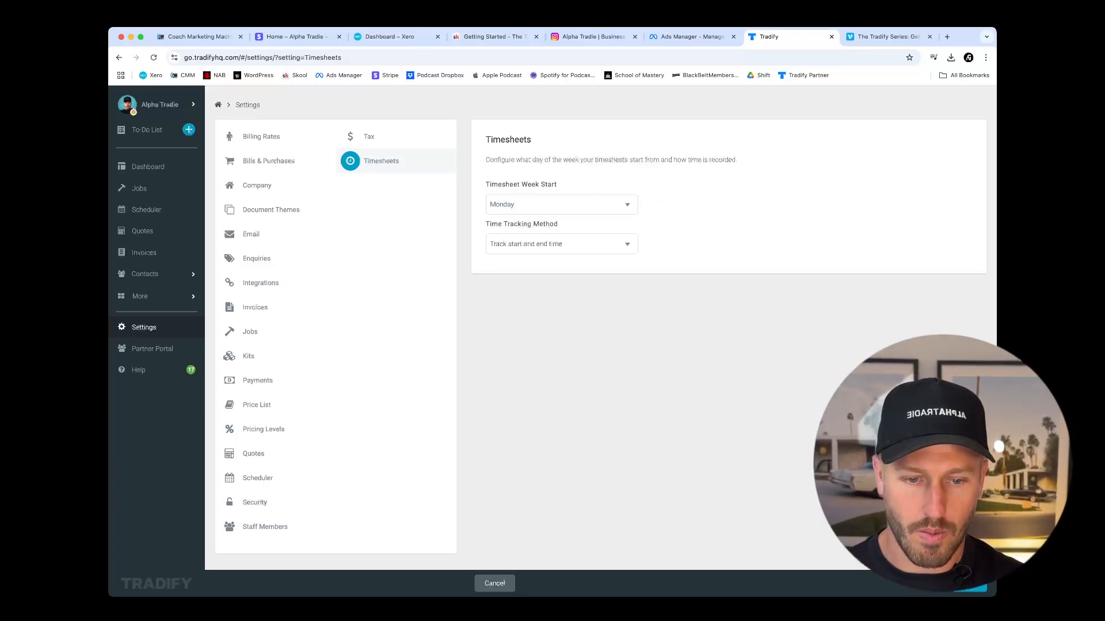
click(147, 168)
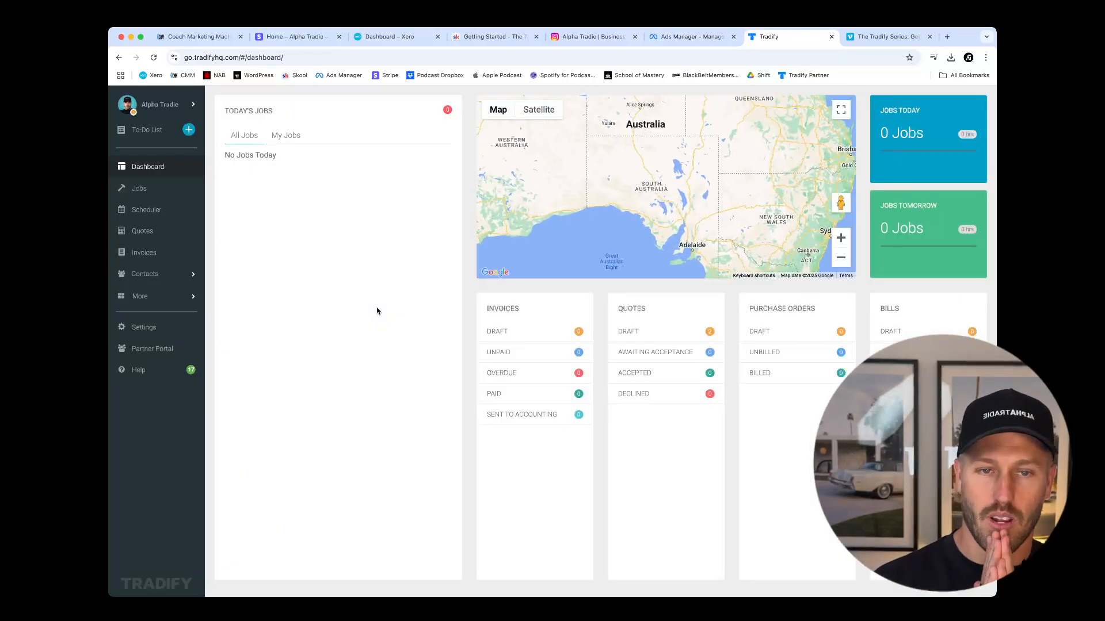